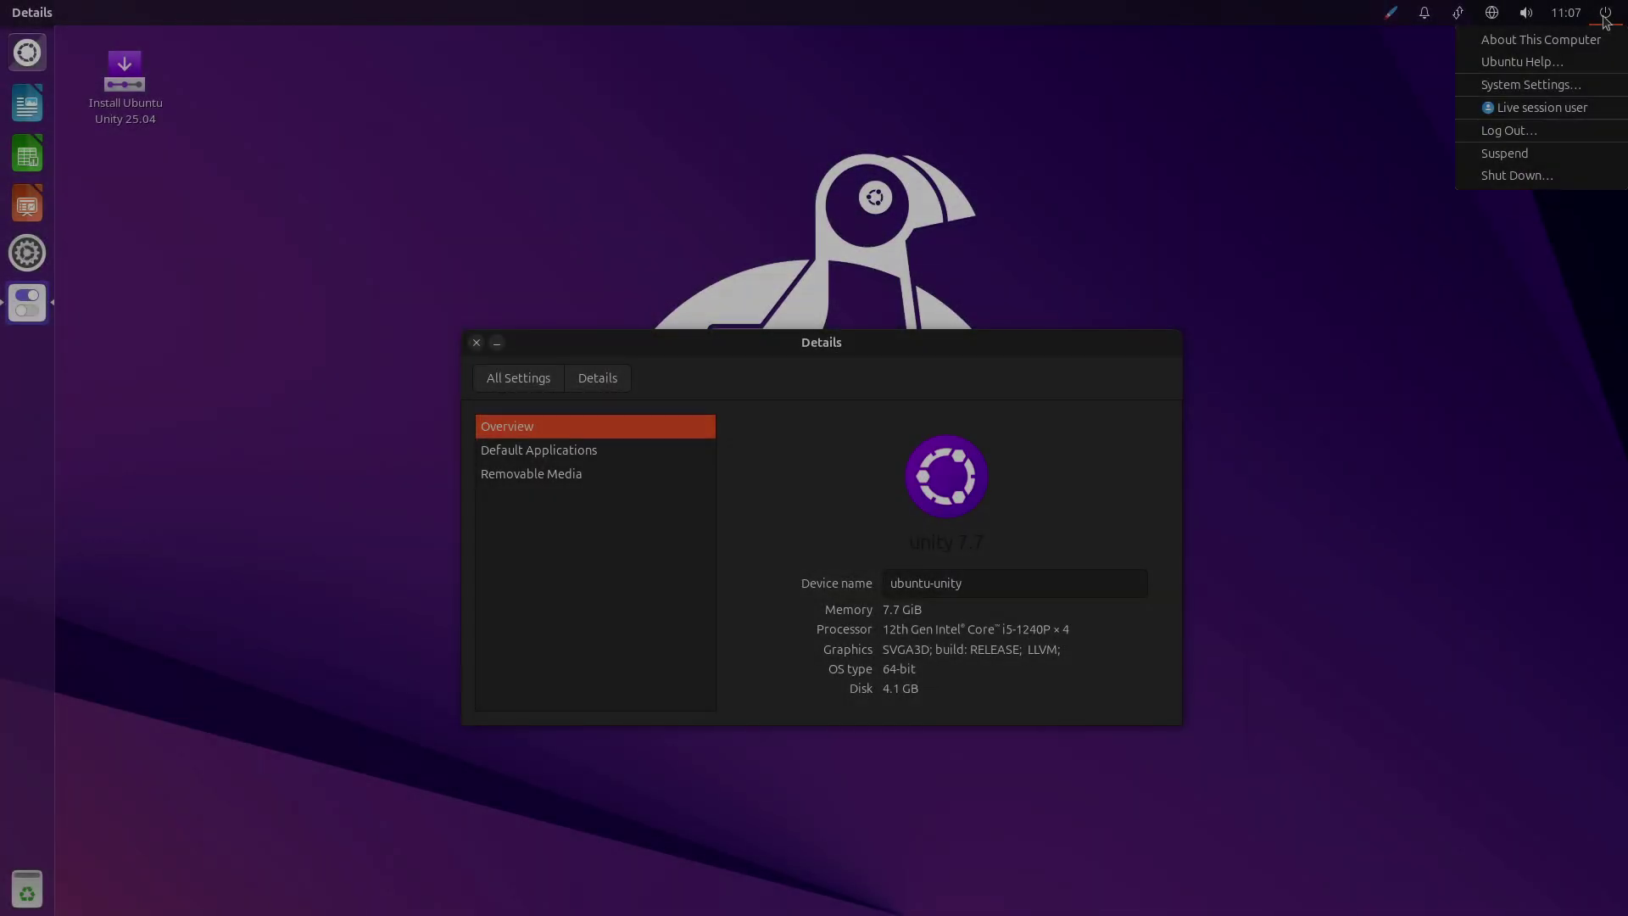
Go back to the All Settings overview in Ubuntu Unity System Settings.
mouse_move(1388, 17)
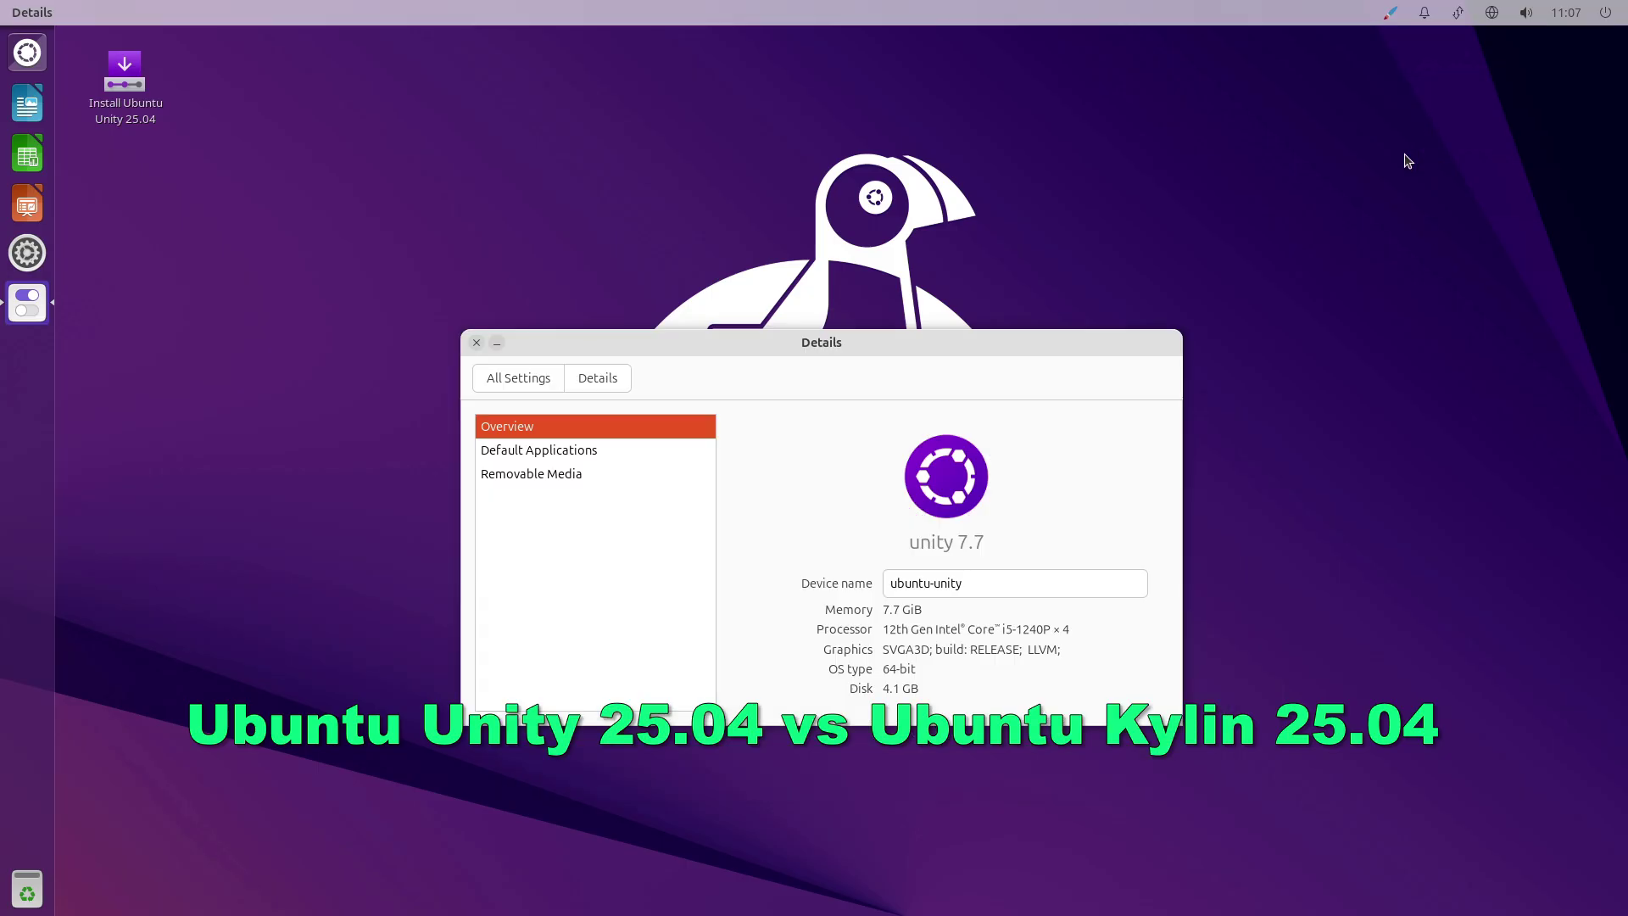
left_click(520, 379)
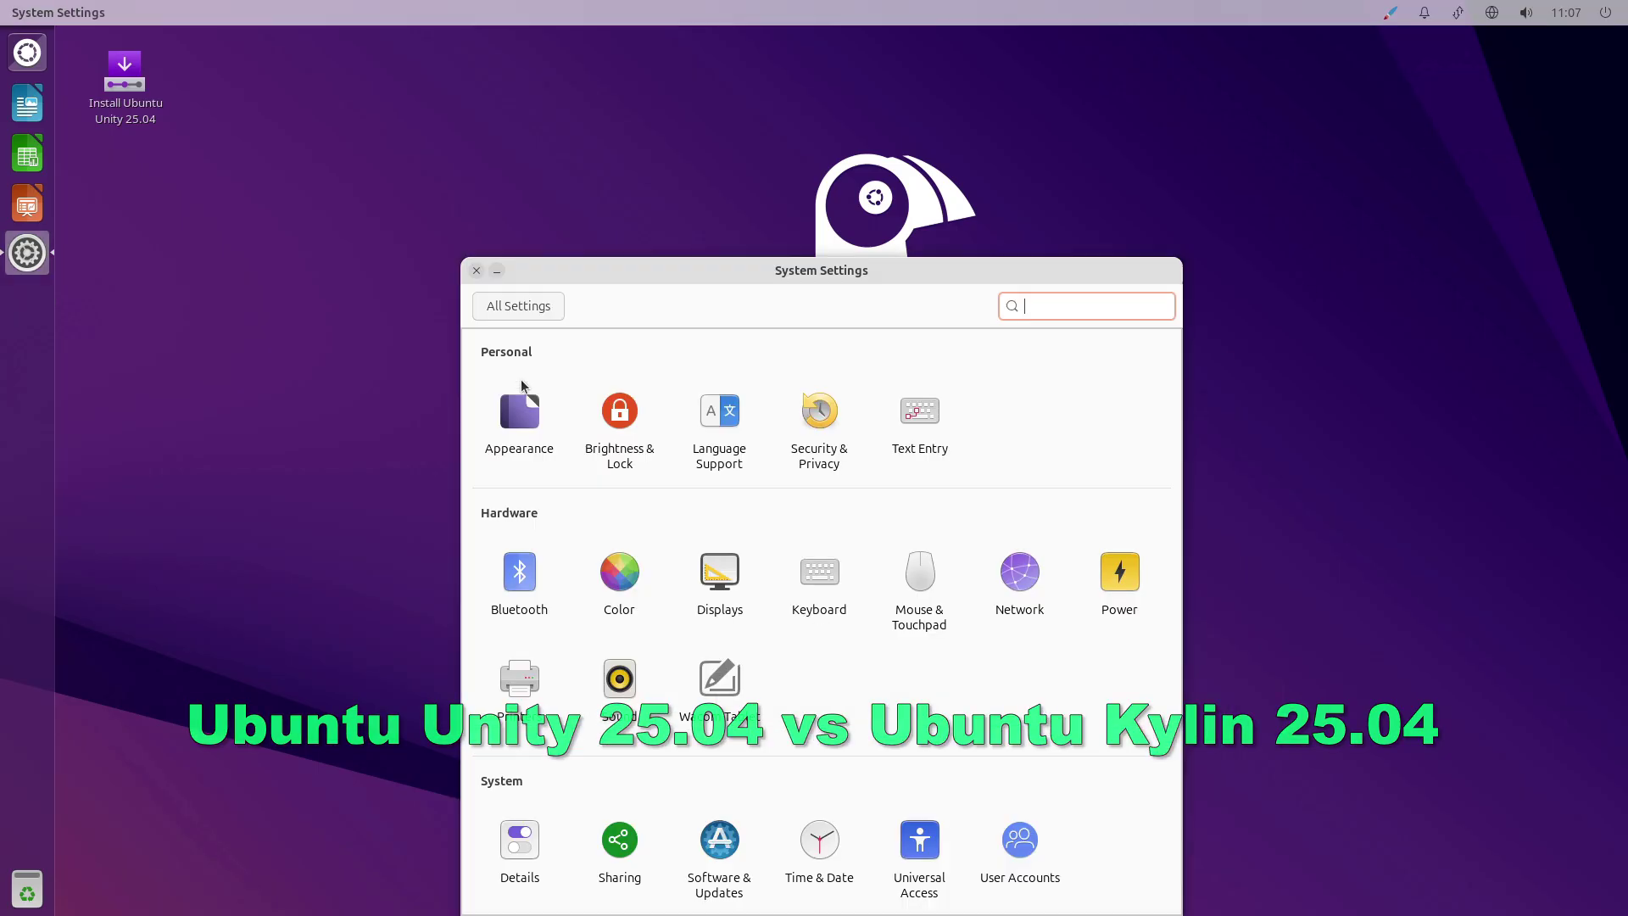
Close System Settings and launch Terminal from the Dash's full list of installed applications.
left_click(478, 280)
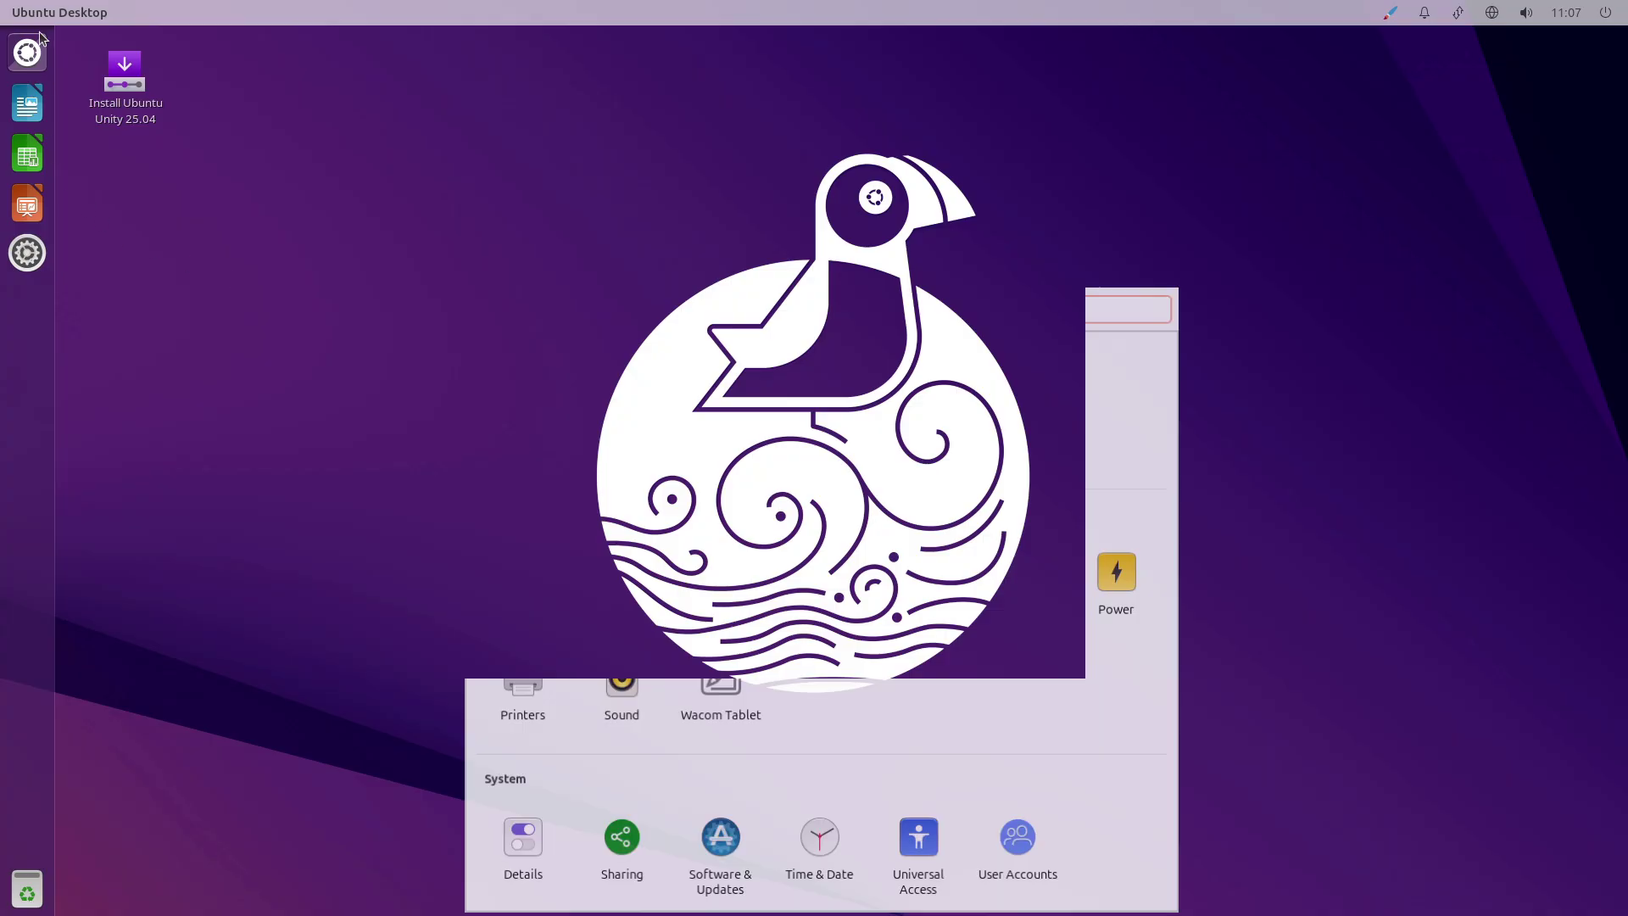
key("super")
left_click(507, 88)
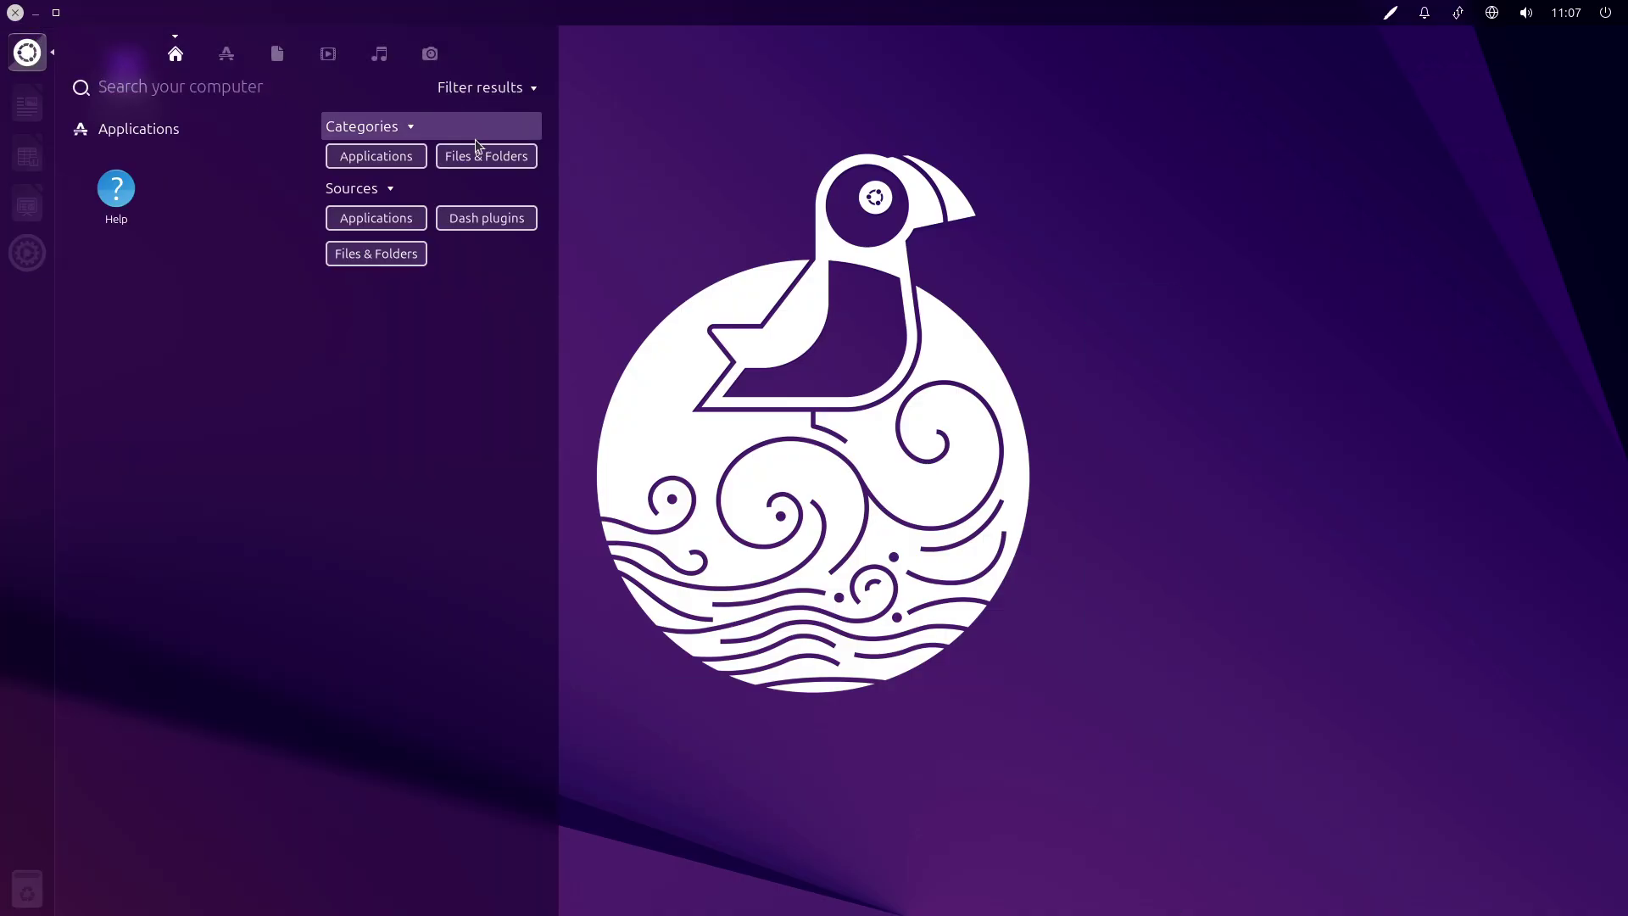
left_click(361, 161)
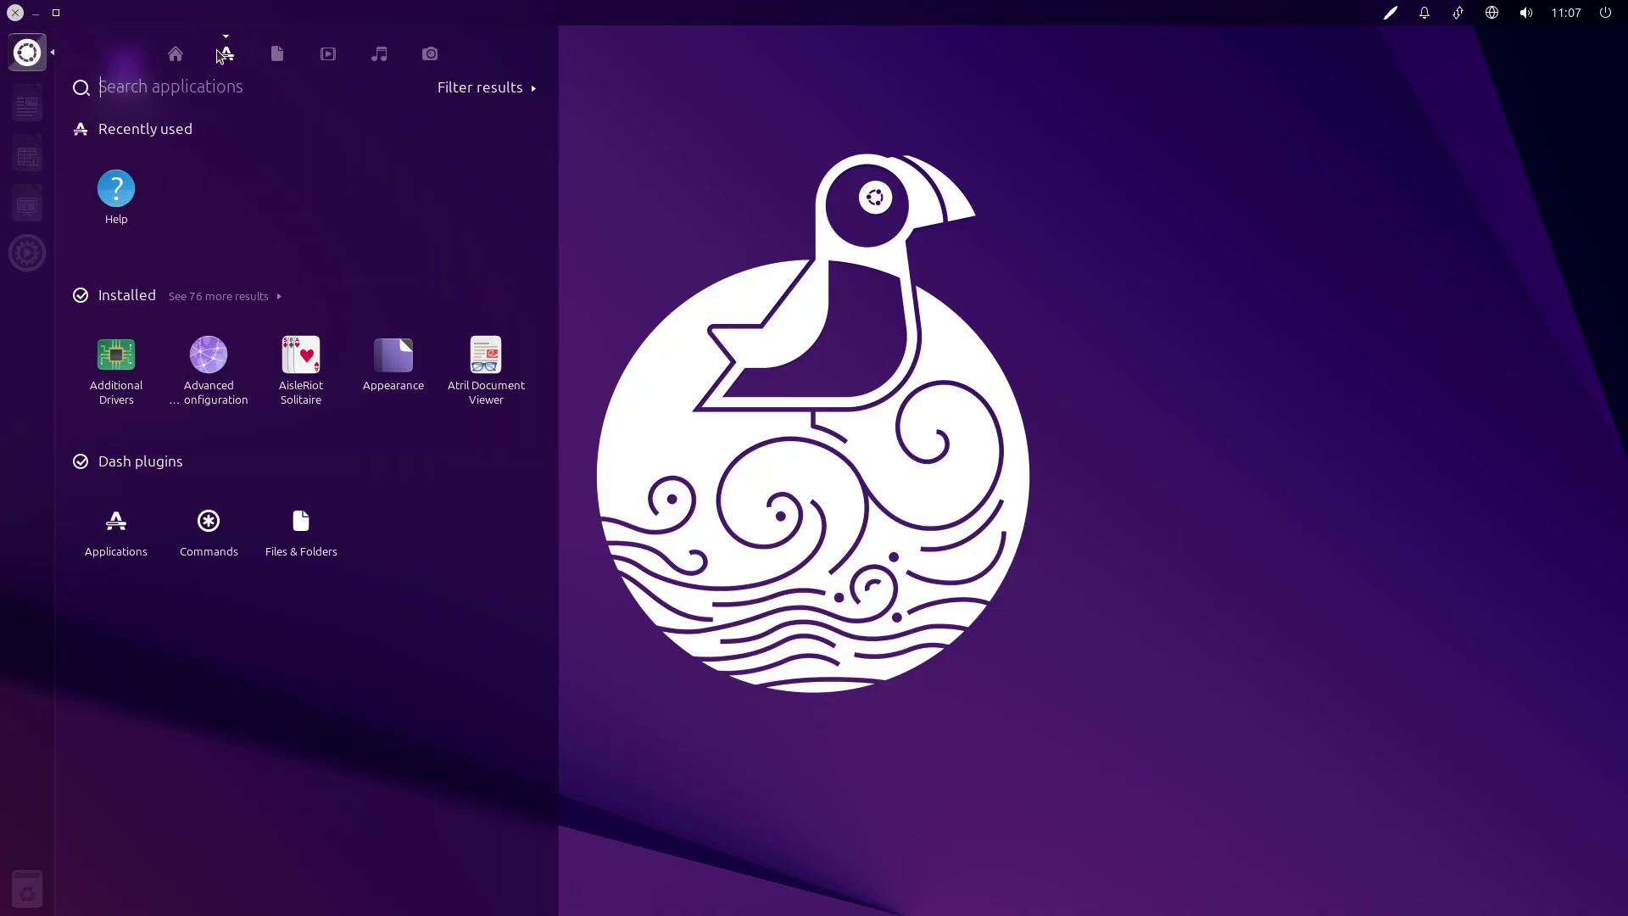
left_click(246, 295)
left_click_drag(560, 295, 390, 755)
left_click(297, 715)
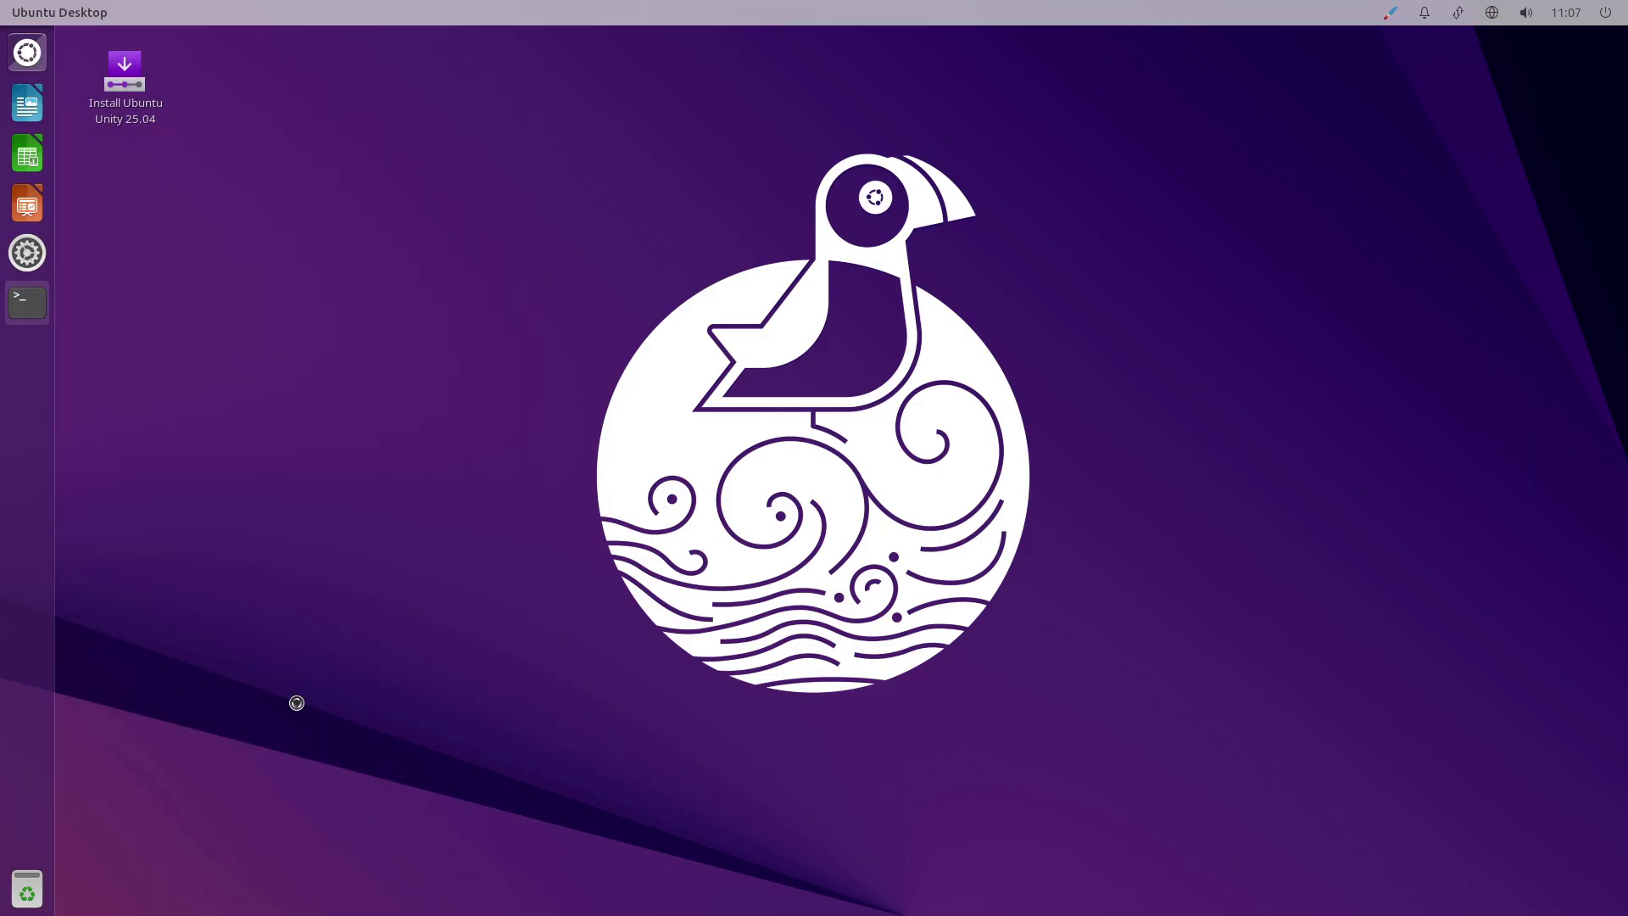
Maximize the terminal and try sudo apt install fastfetch, which fails to locate the package.
key("ctrl+super+Up")
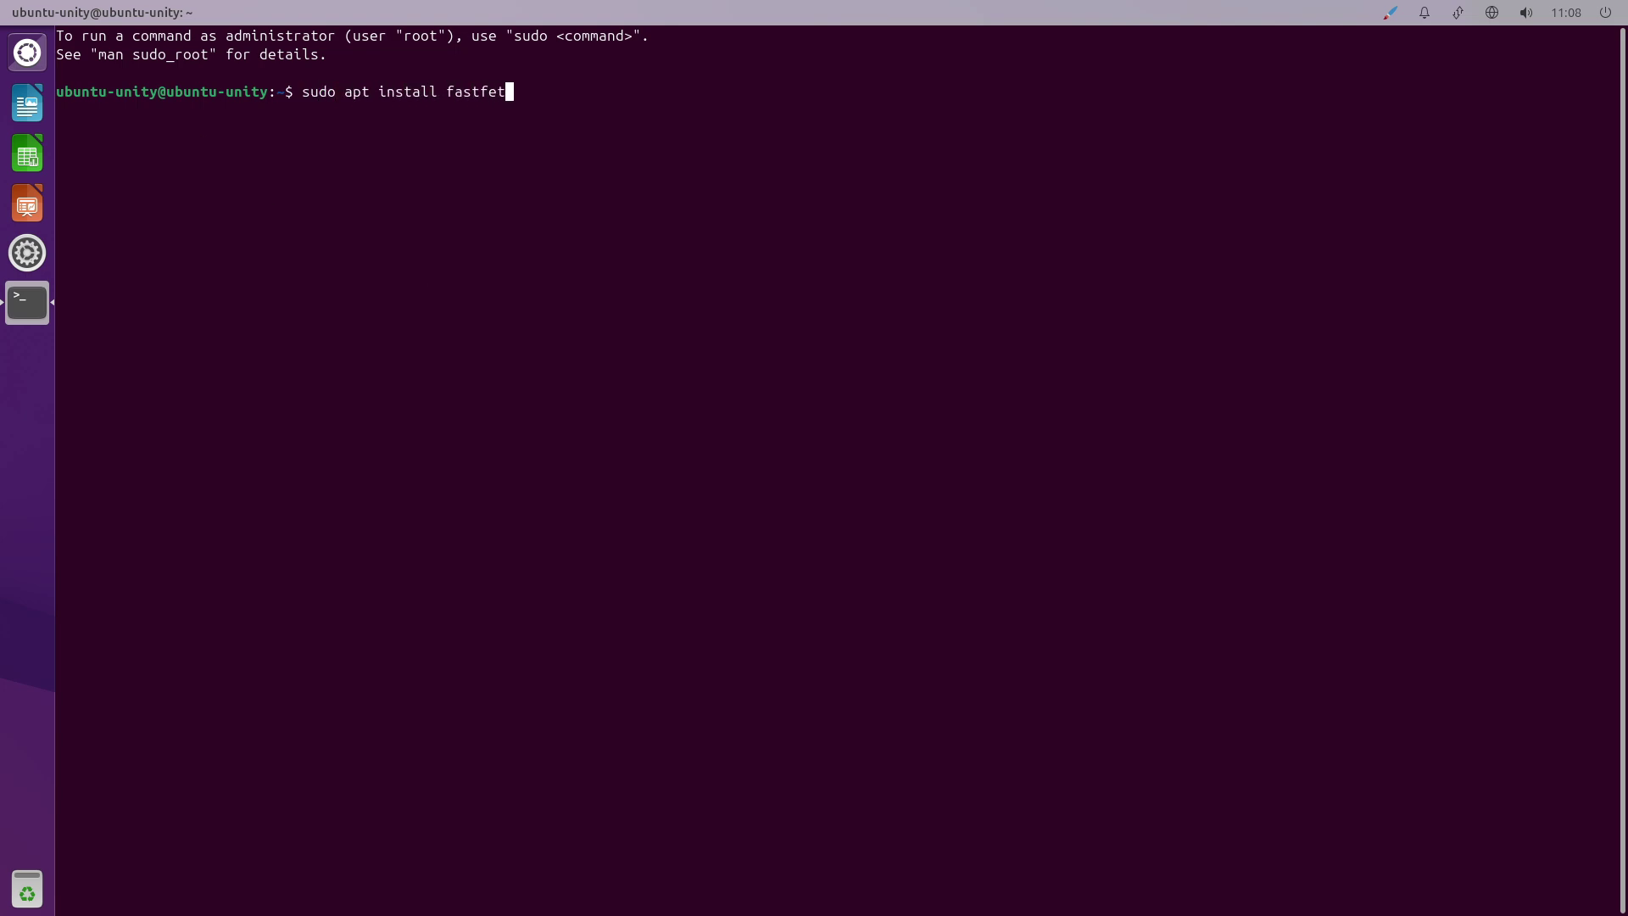
type("ch")
key("Return")
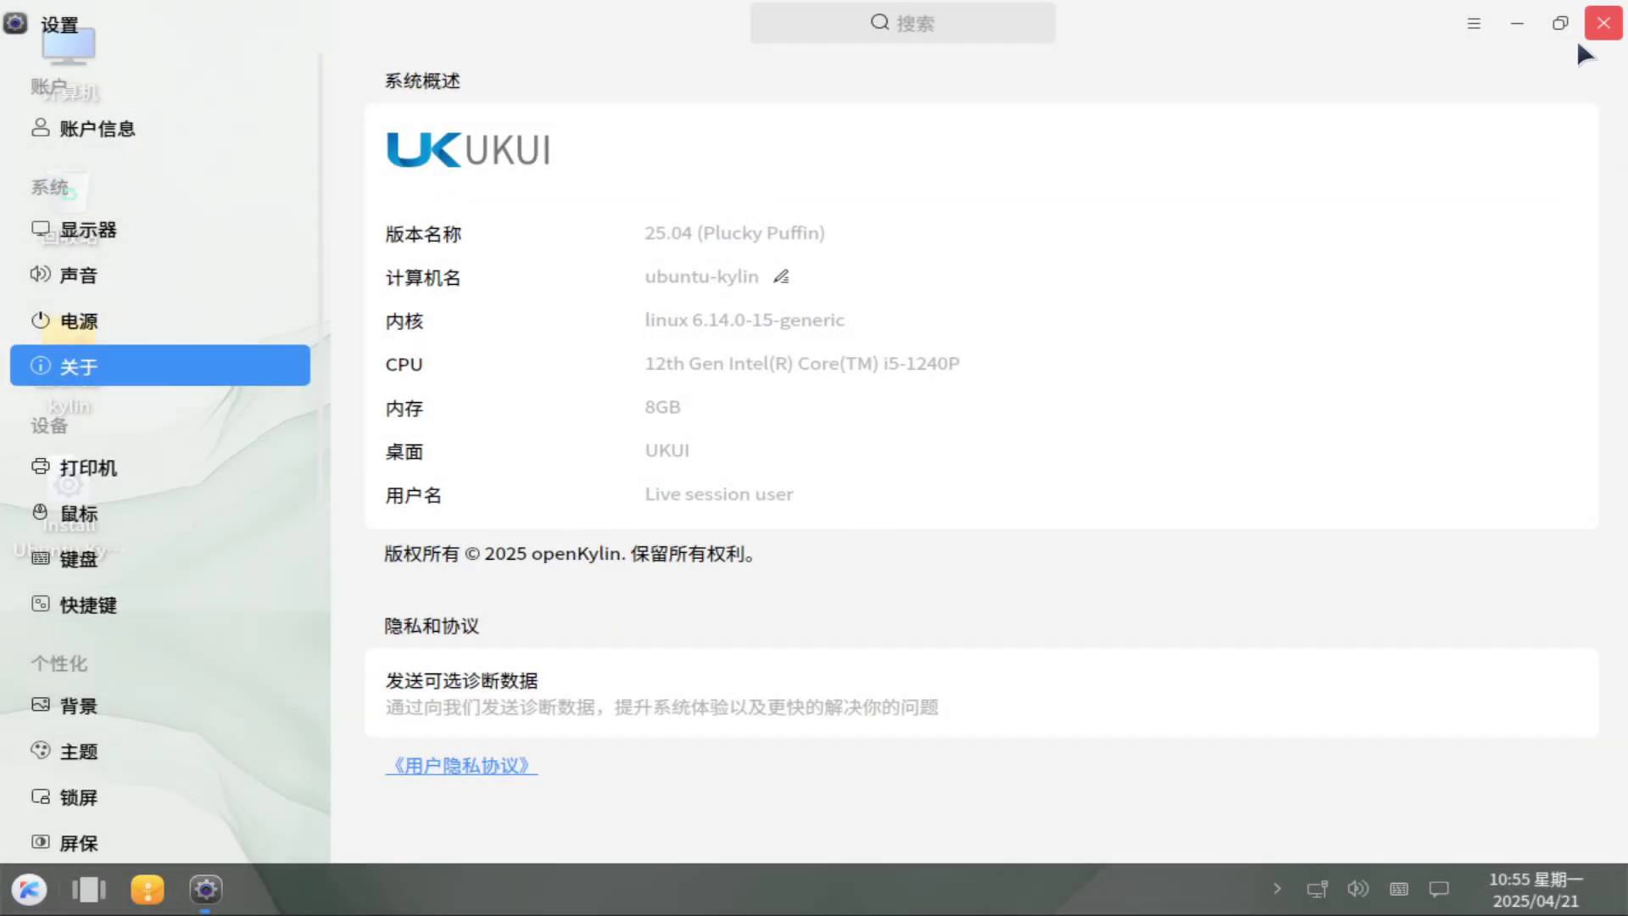
Quit UKUI Settings via its ≡ menu and launch MATE 终端 by searching 'ter' in the start menu.
left_click(1473, 23)
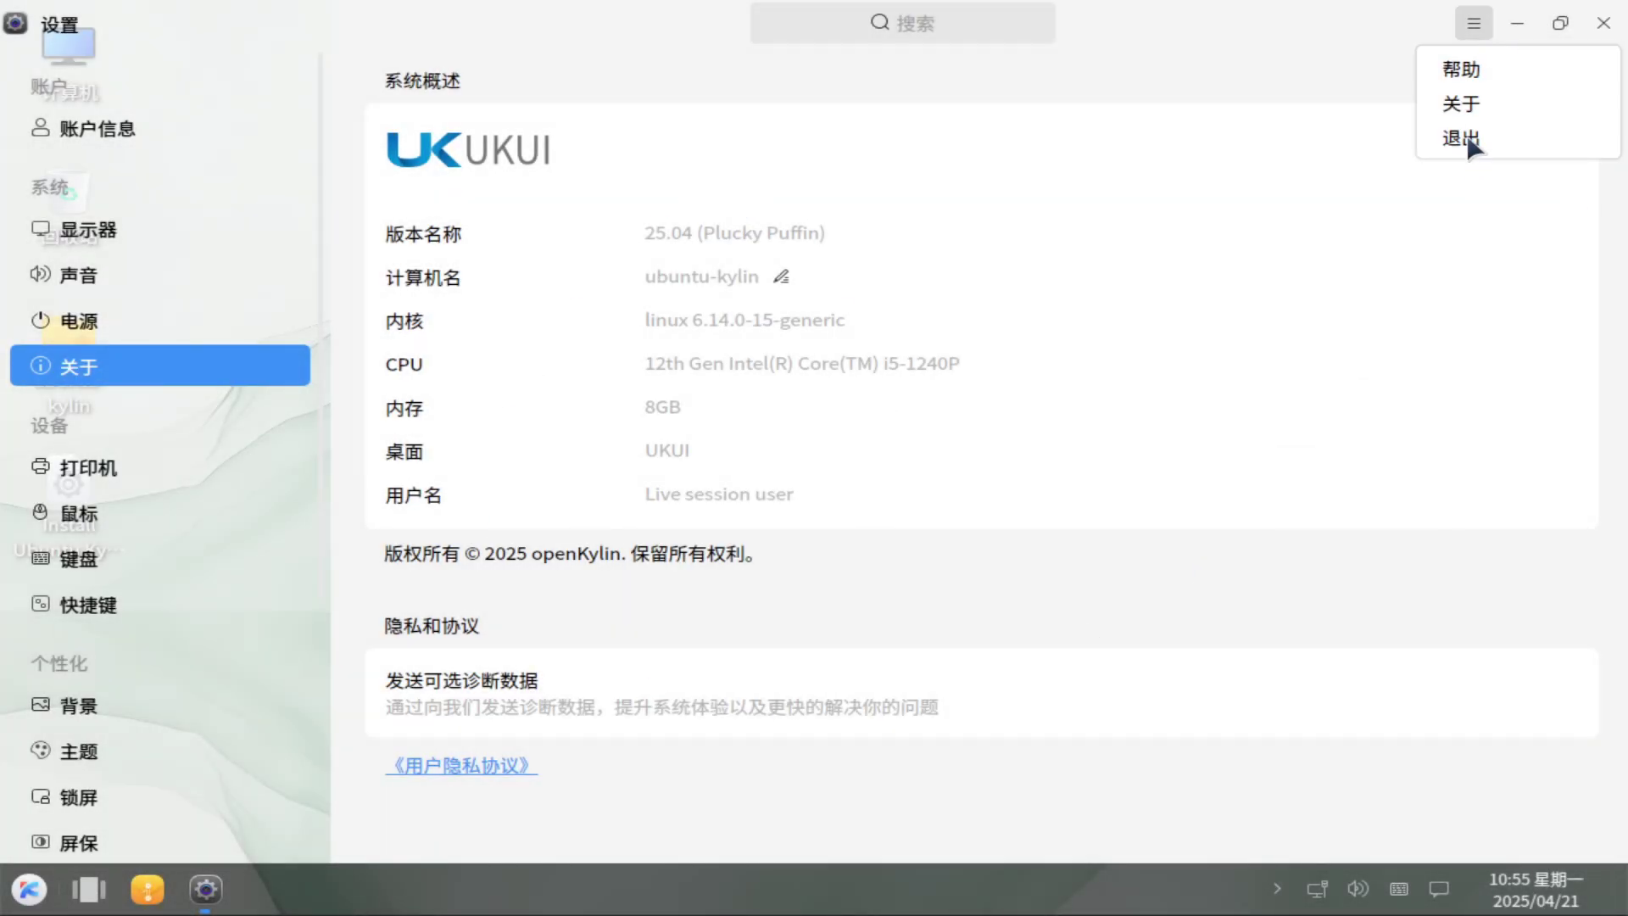
left_click(1467, 138)
left_click(29, 888)
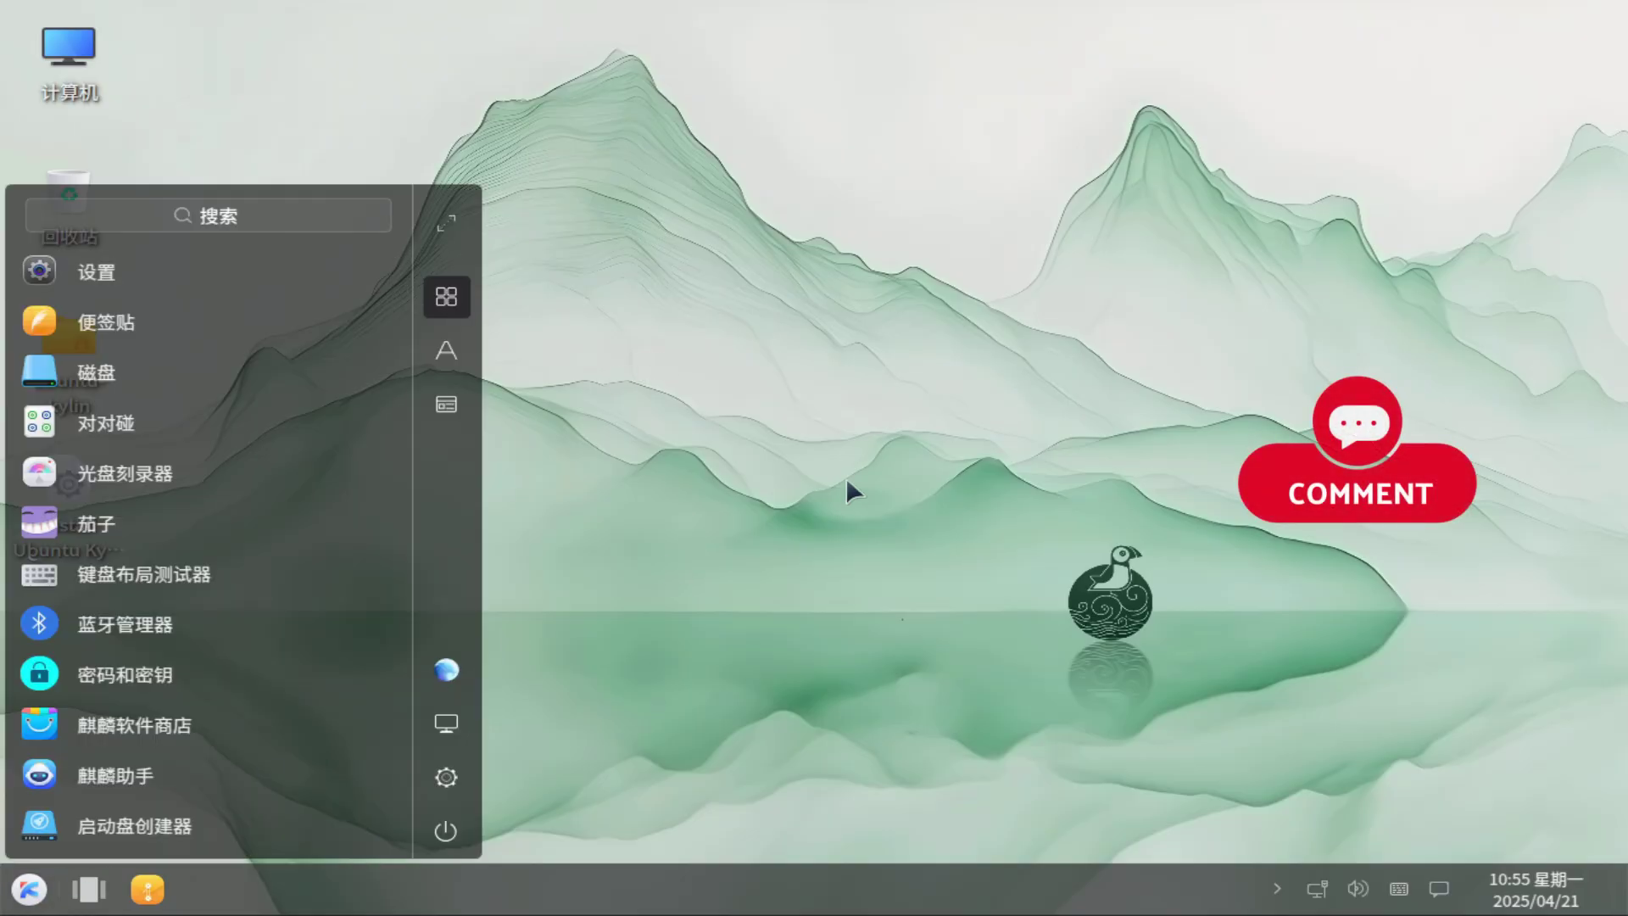
left_click(326, 206)
type("ter")
left_click(235, 475)
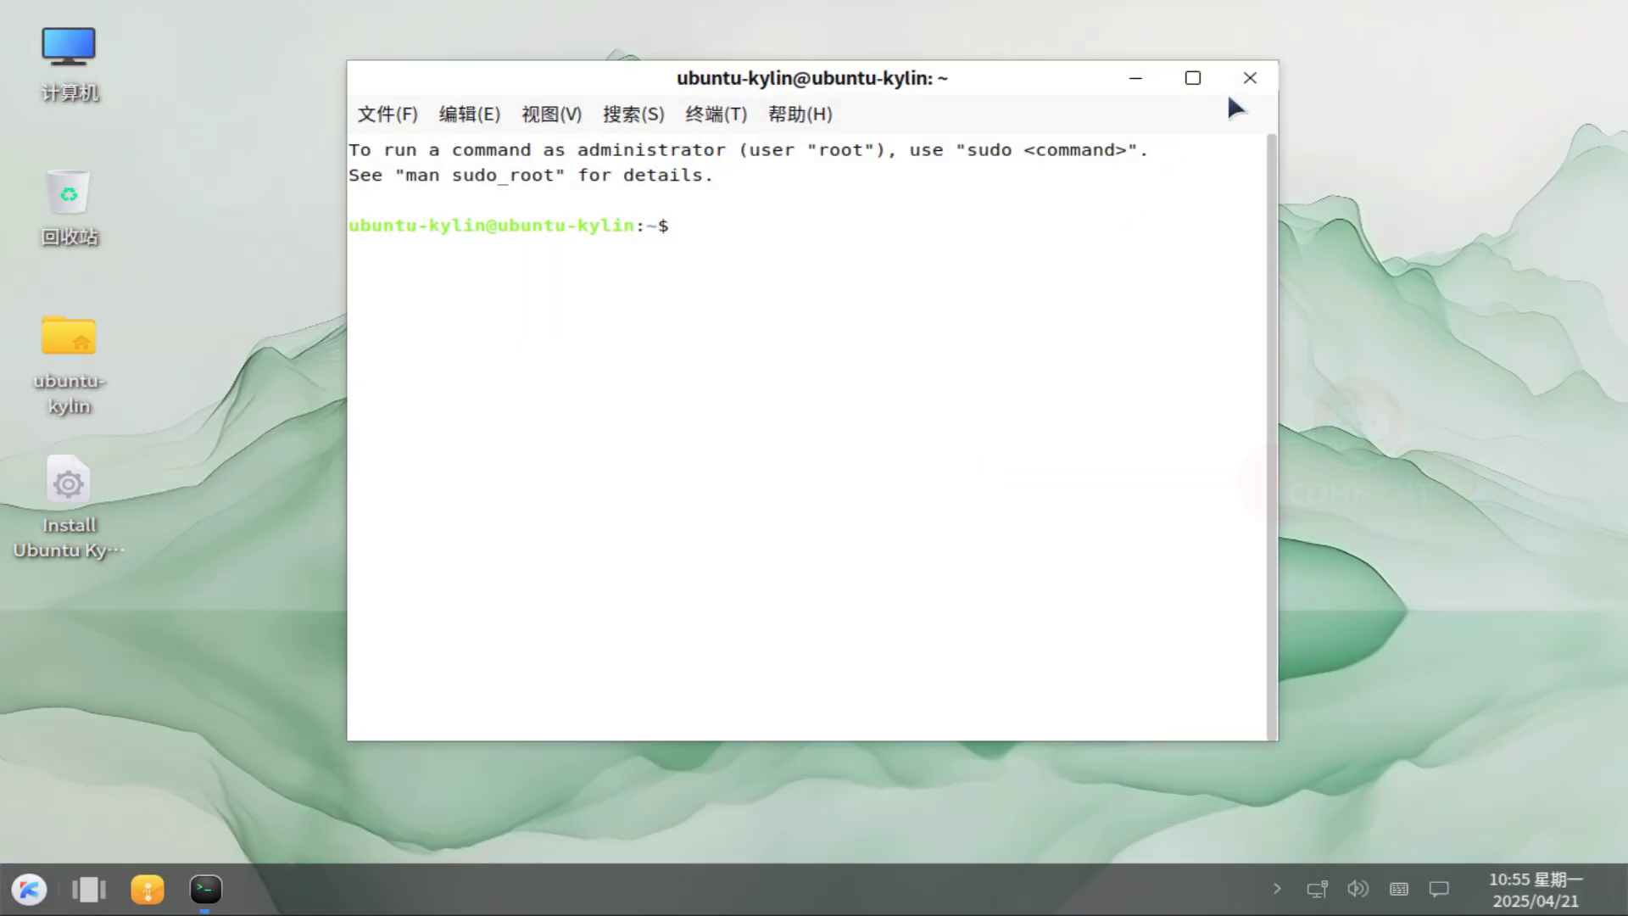
Maximize MATE Terminal, confirm fastfetch is missing, and install it with sudo apt install fastfetch.
left_click(1192, 73)
type("fastfetch")
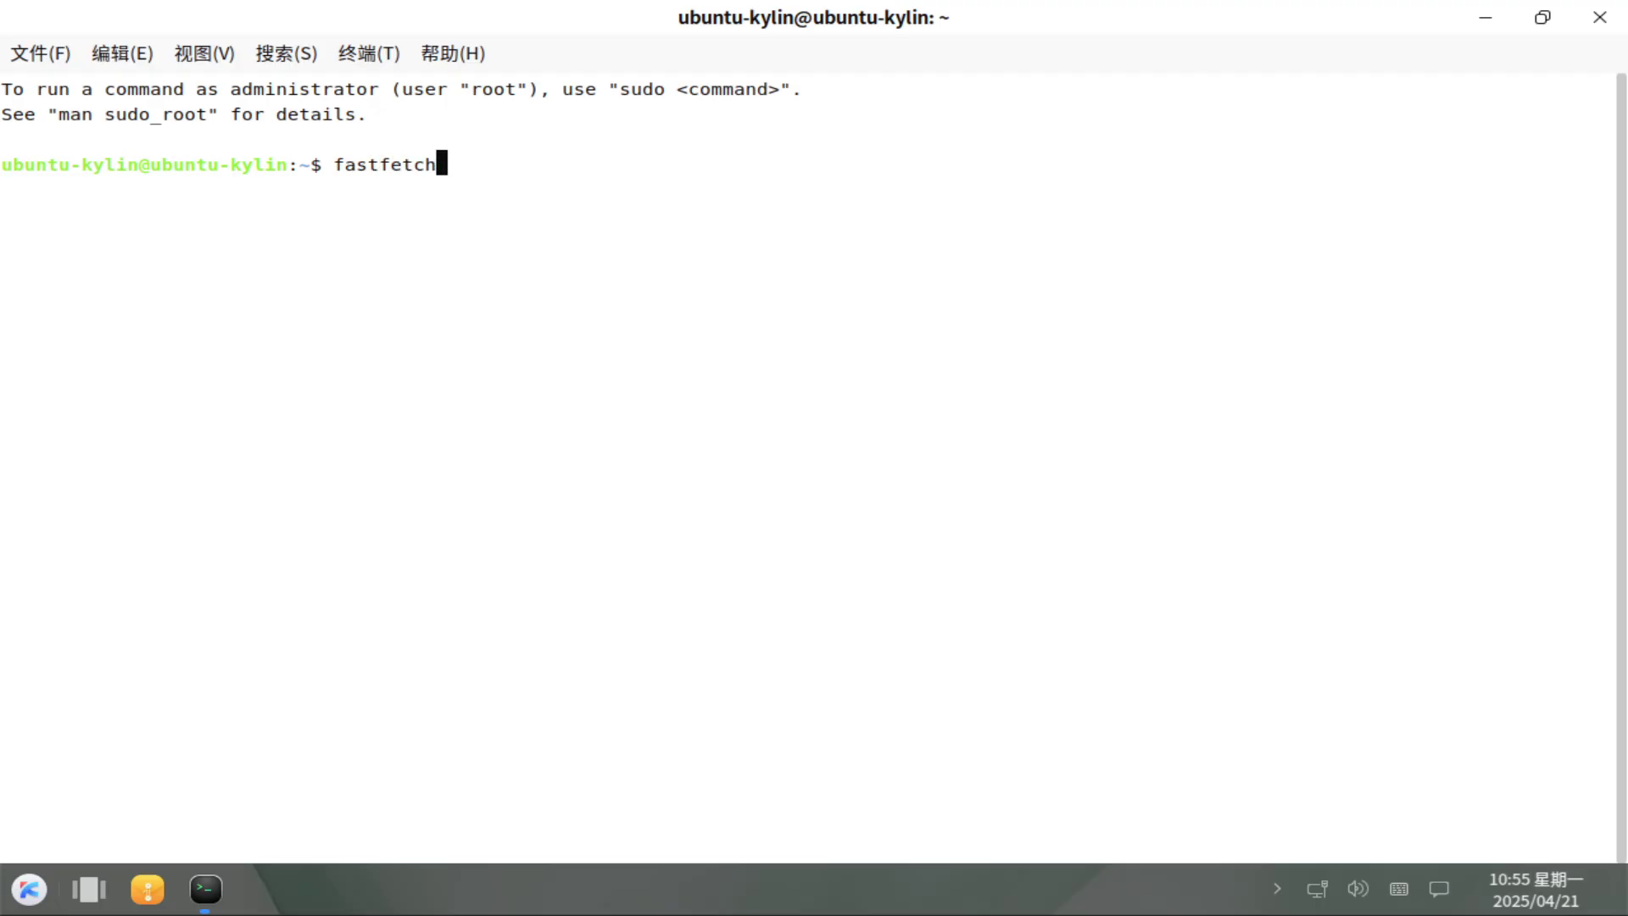
key("Return")
type("s")
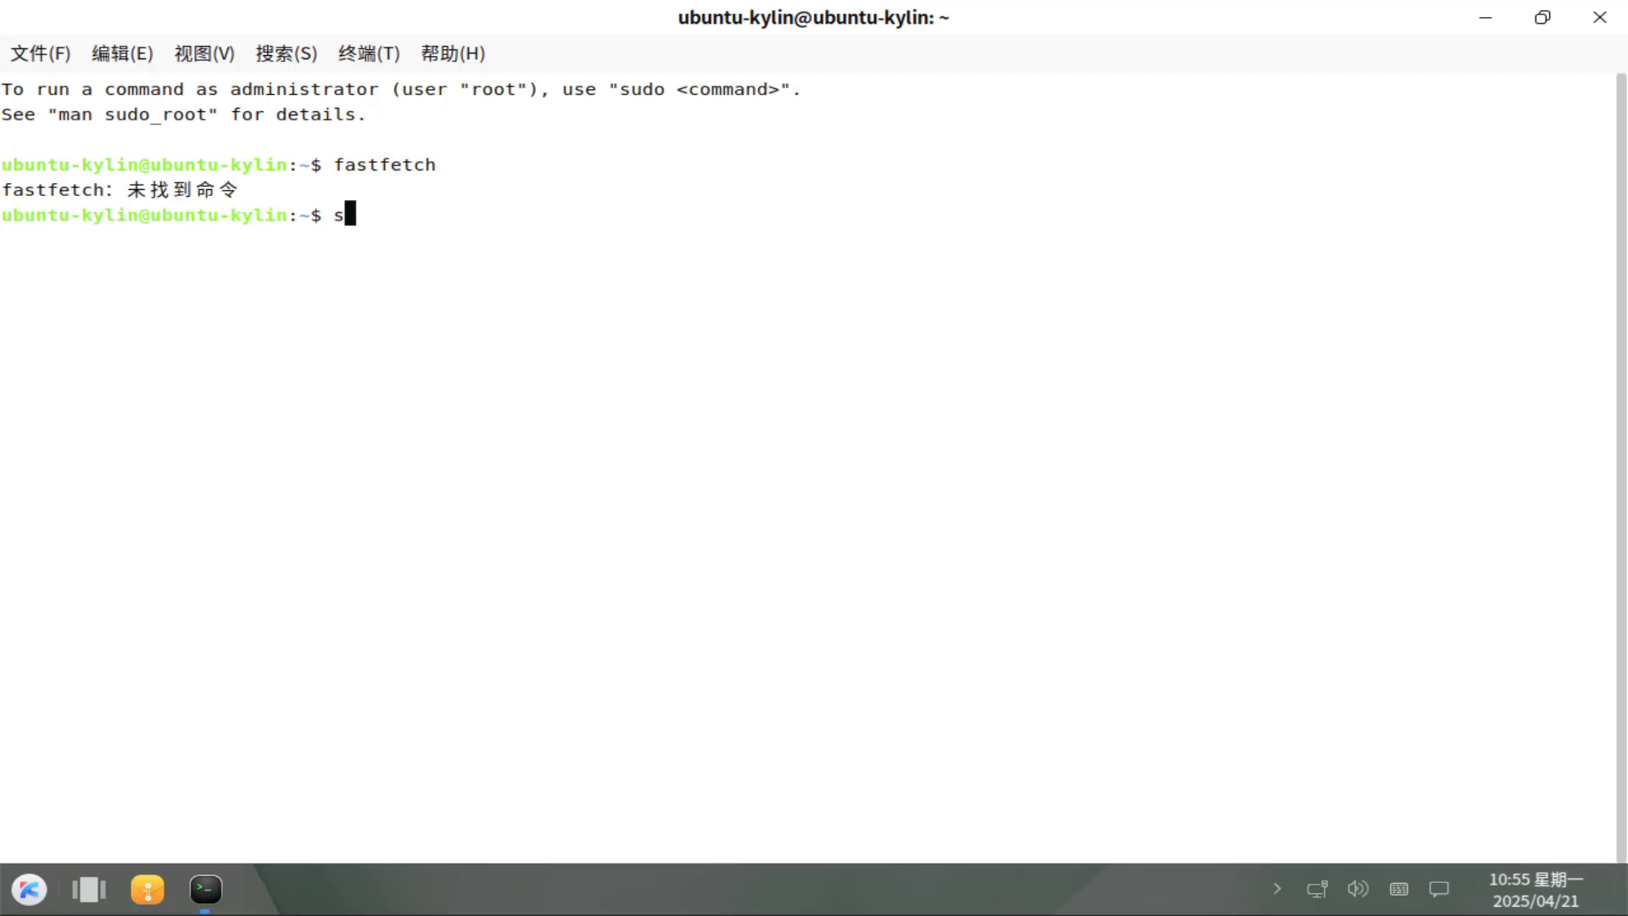
type("udo at")
key("BackSpace")
key("BackSpace")
type("pt install fastfetch")
key("Return")
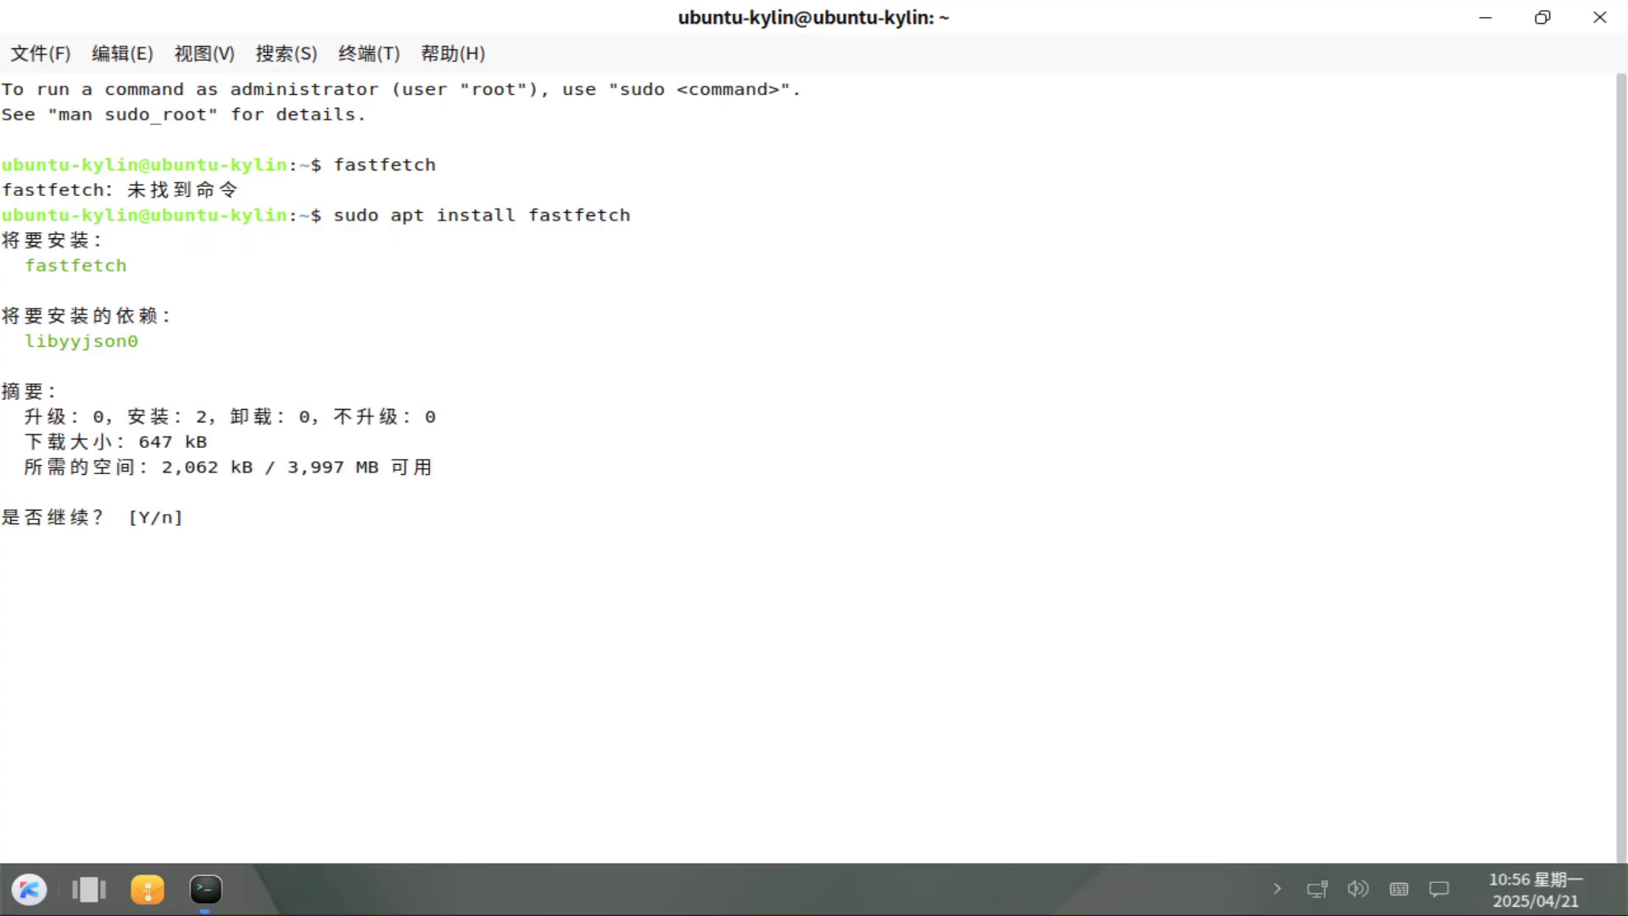
type("y")
key("Return")
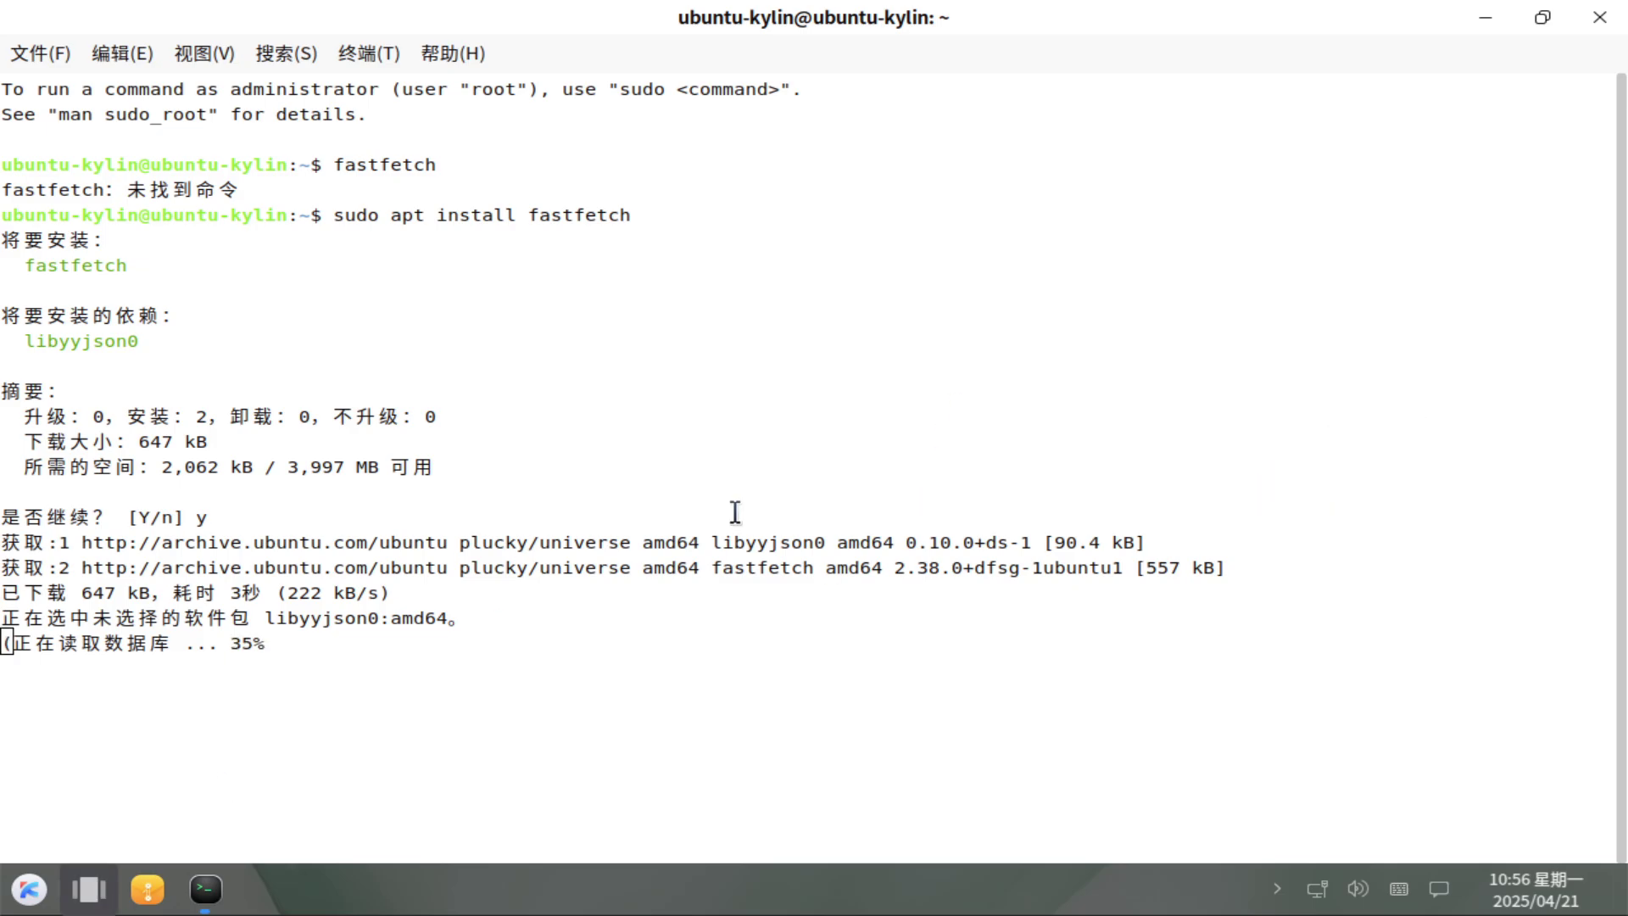
Return to the terminal from the workspace overview and run fastfetch to show system details.
key("super+Tab")
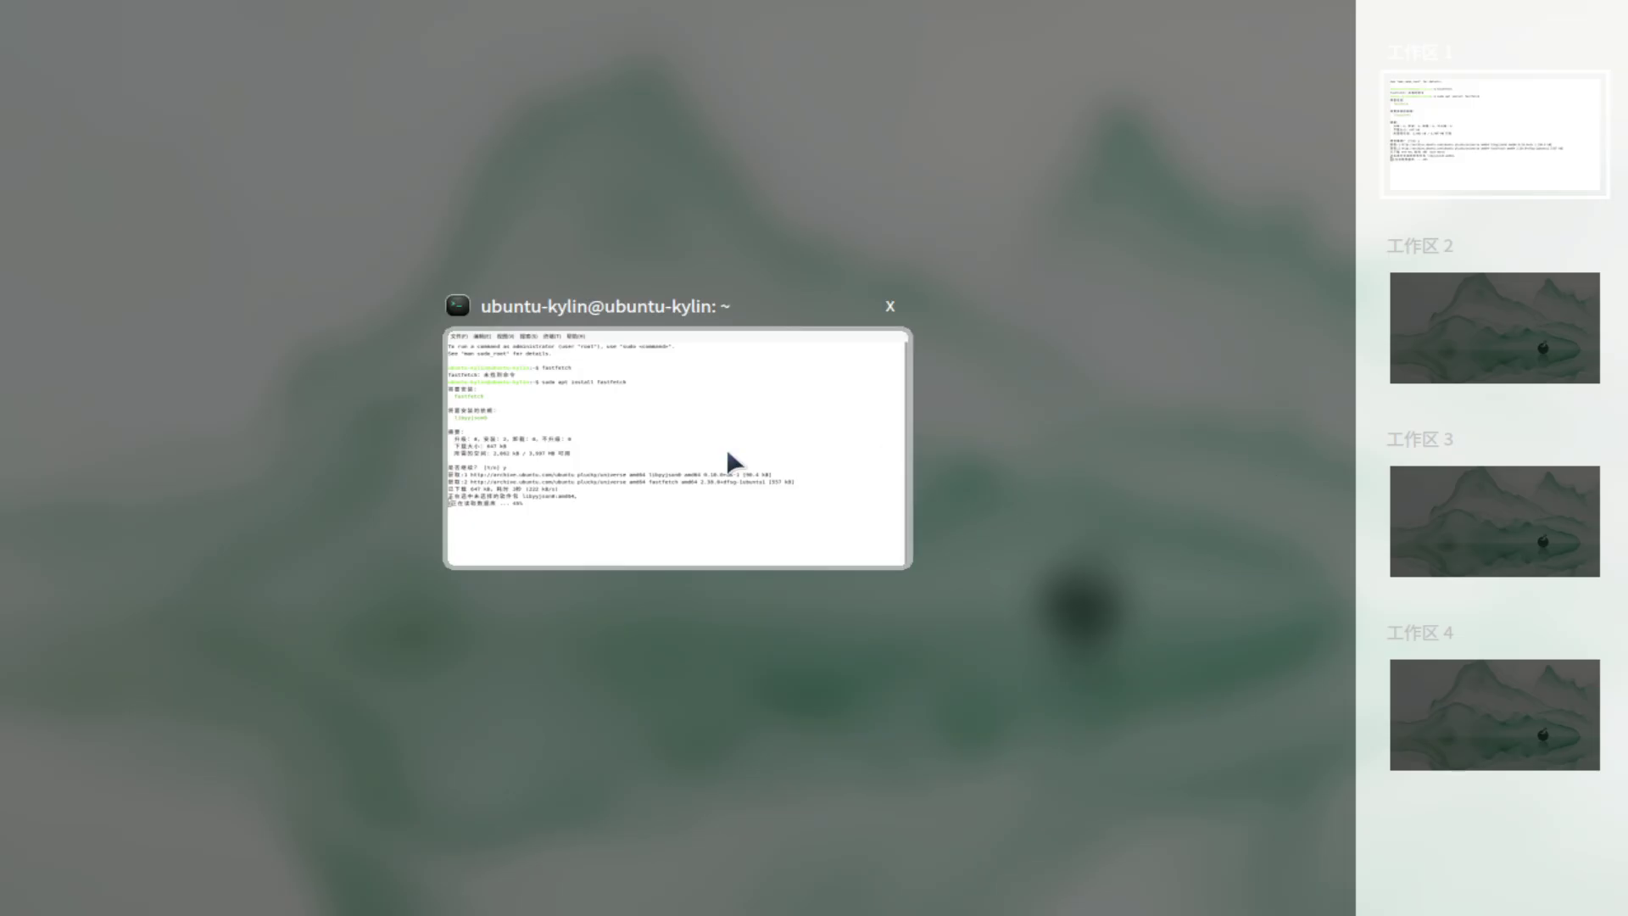
left_click(678, 384)
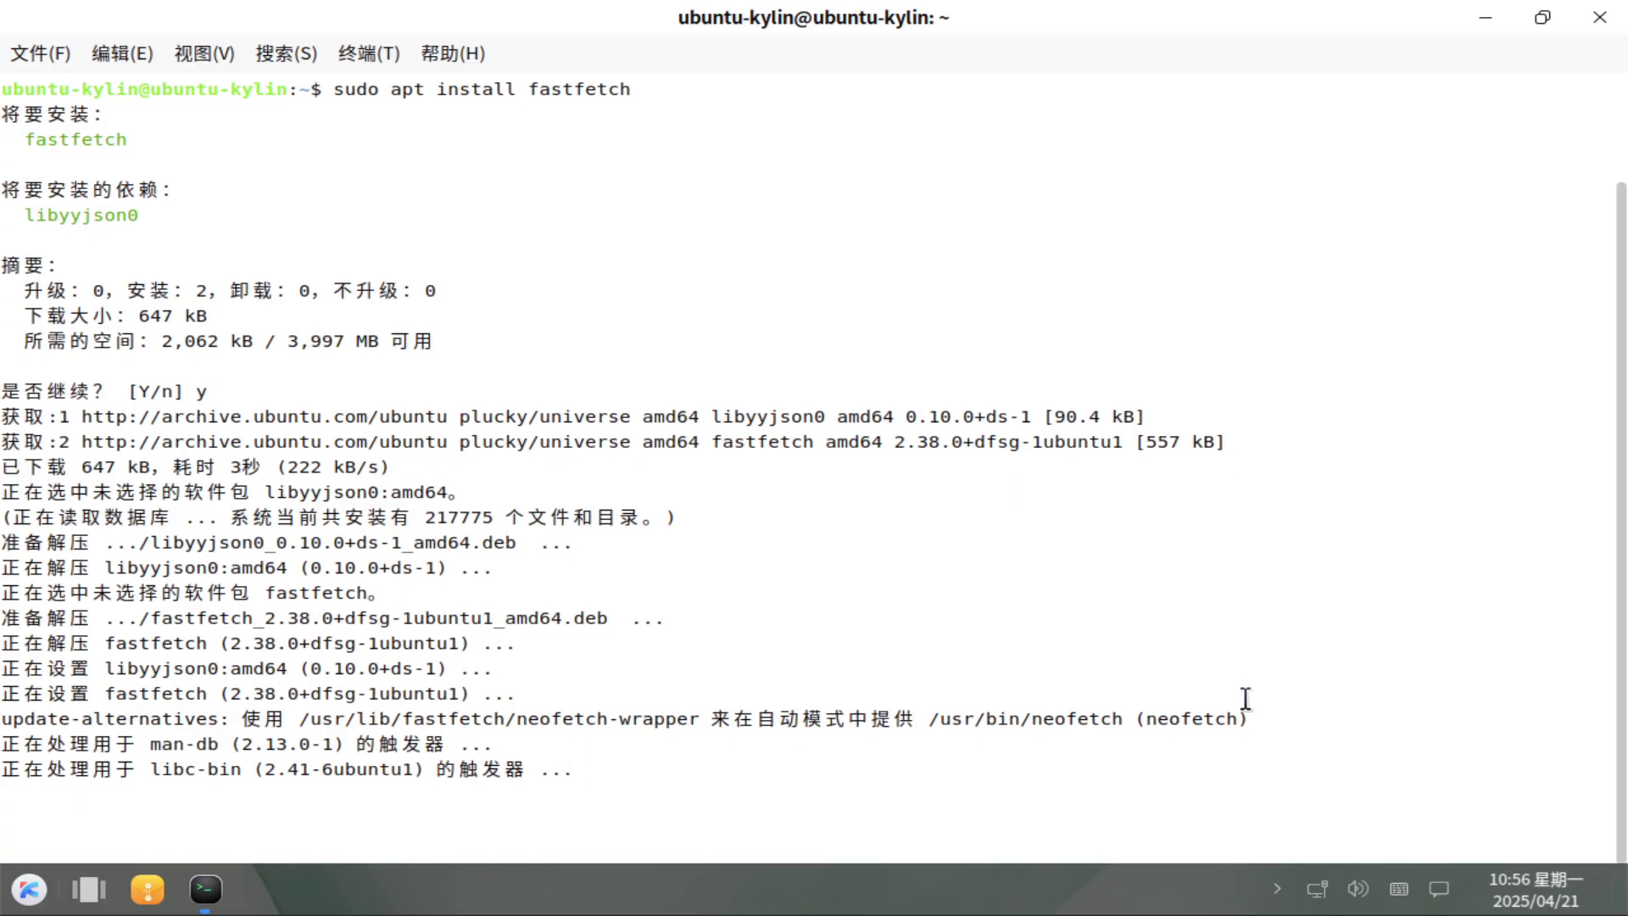
type("fastfetch")
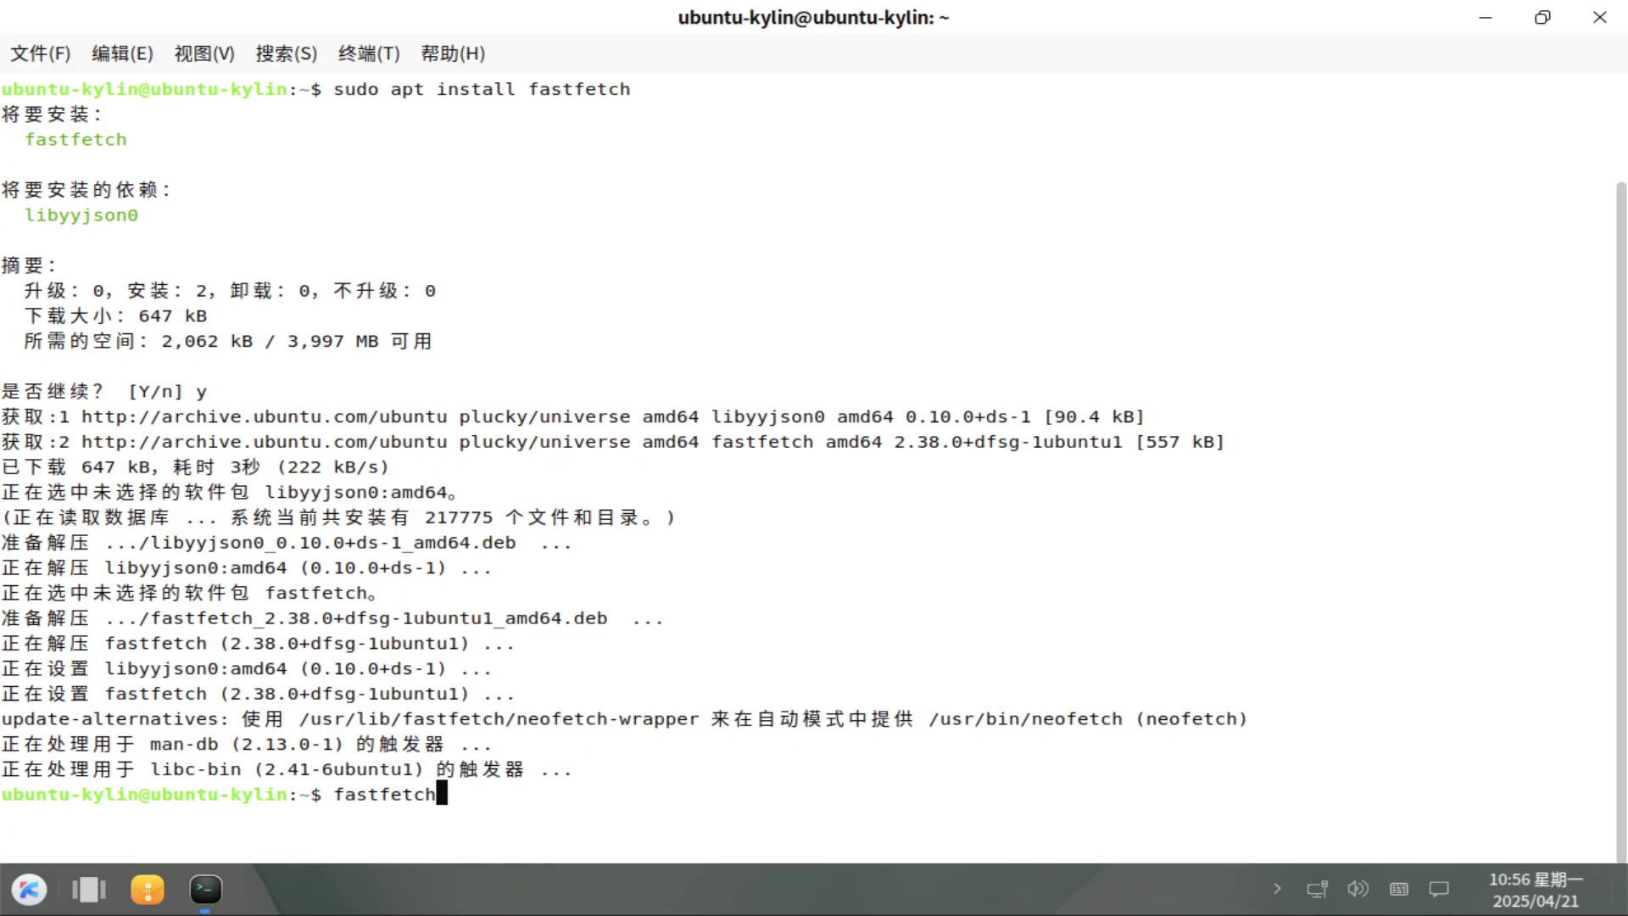
key("Return")
Print /etc/issue, install inxi (already present), and retry installing fastfetch in the Unity terminal.
type("cat /etc/issu")
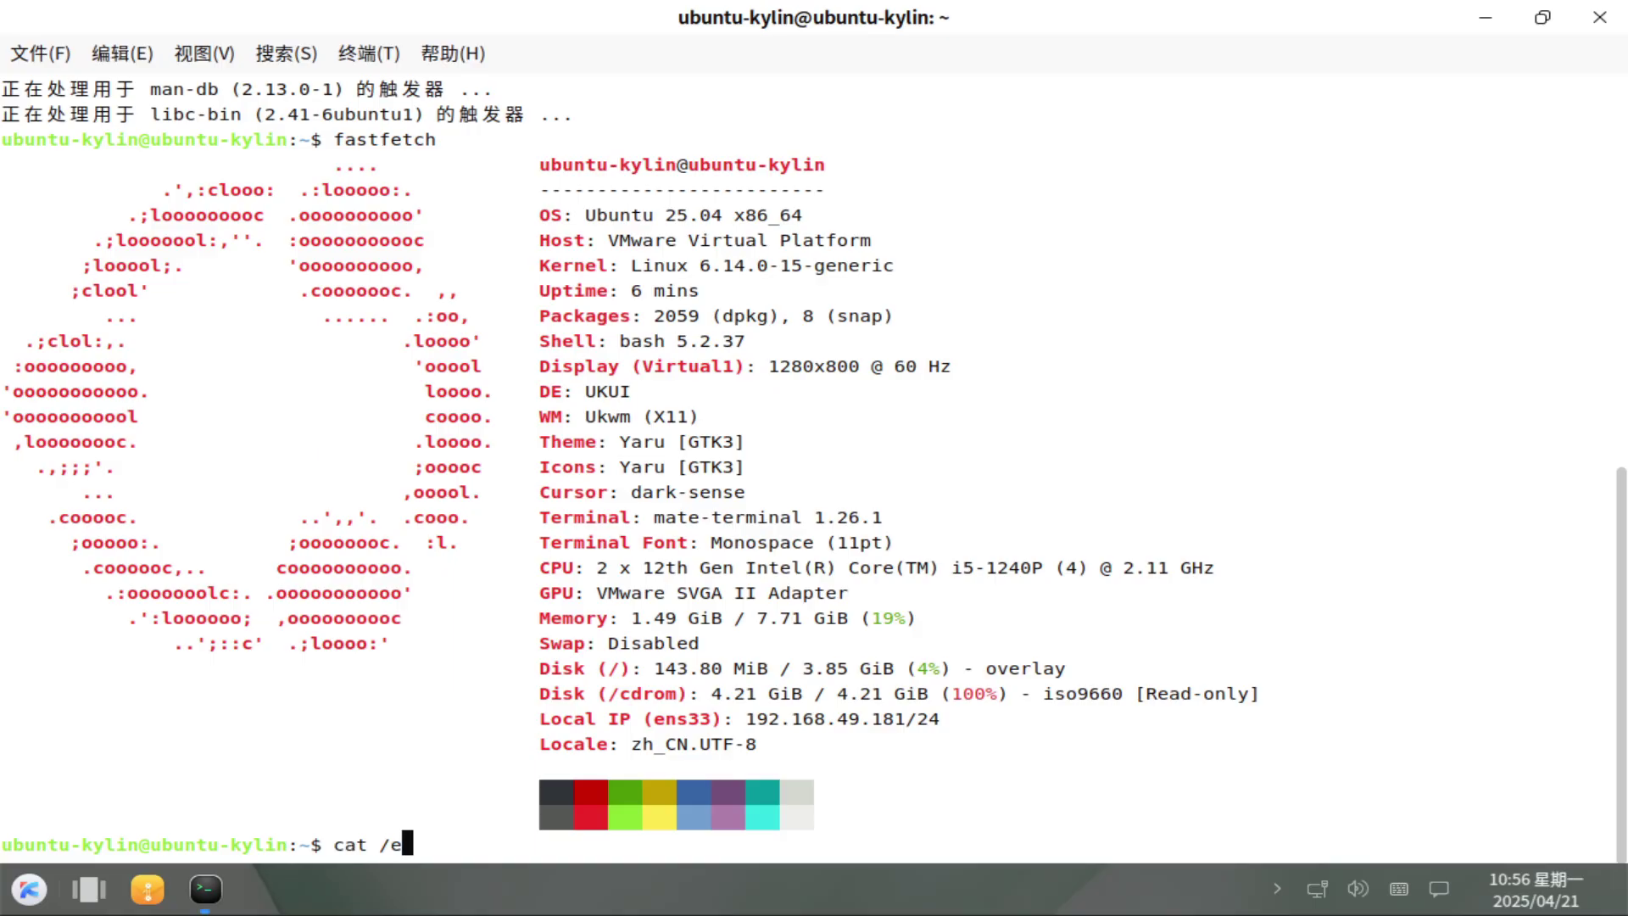
type("e")
key("Return")
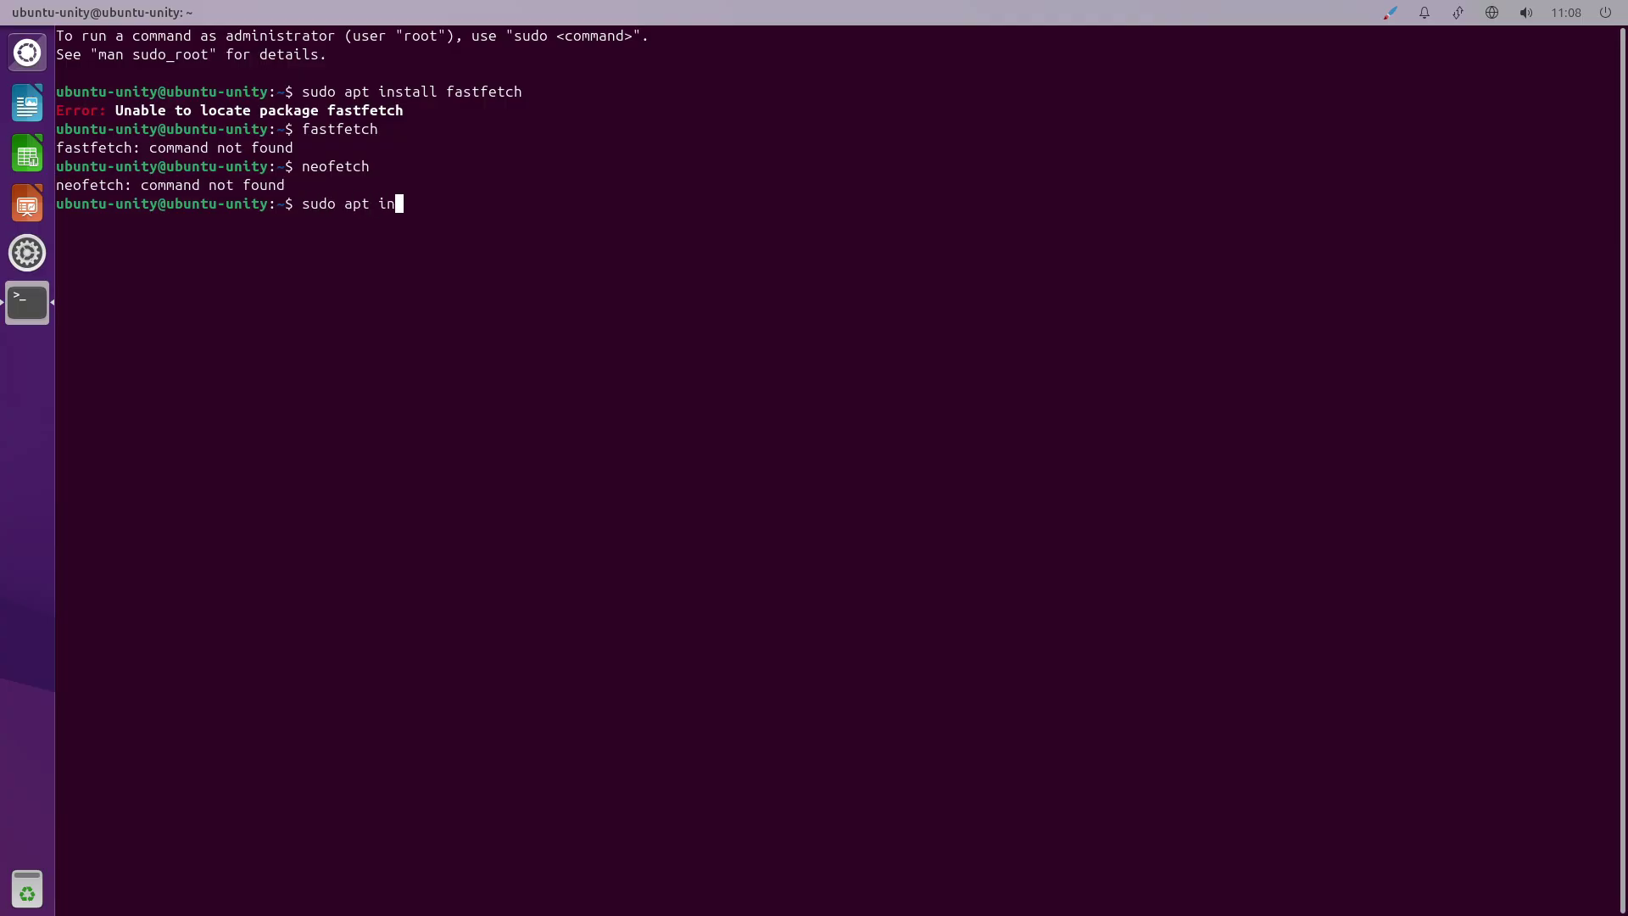
type("xi")
key("Return")
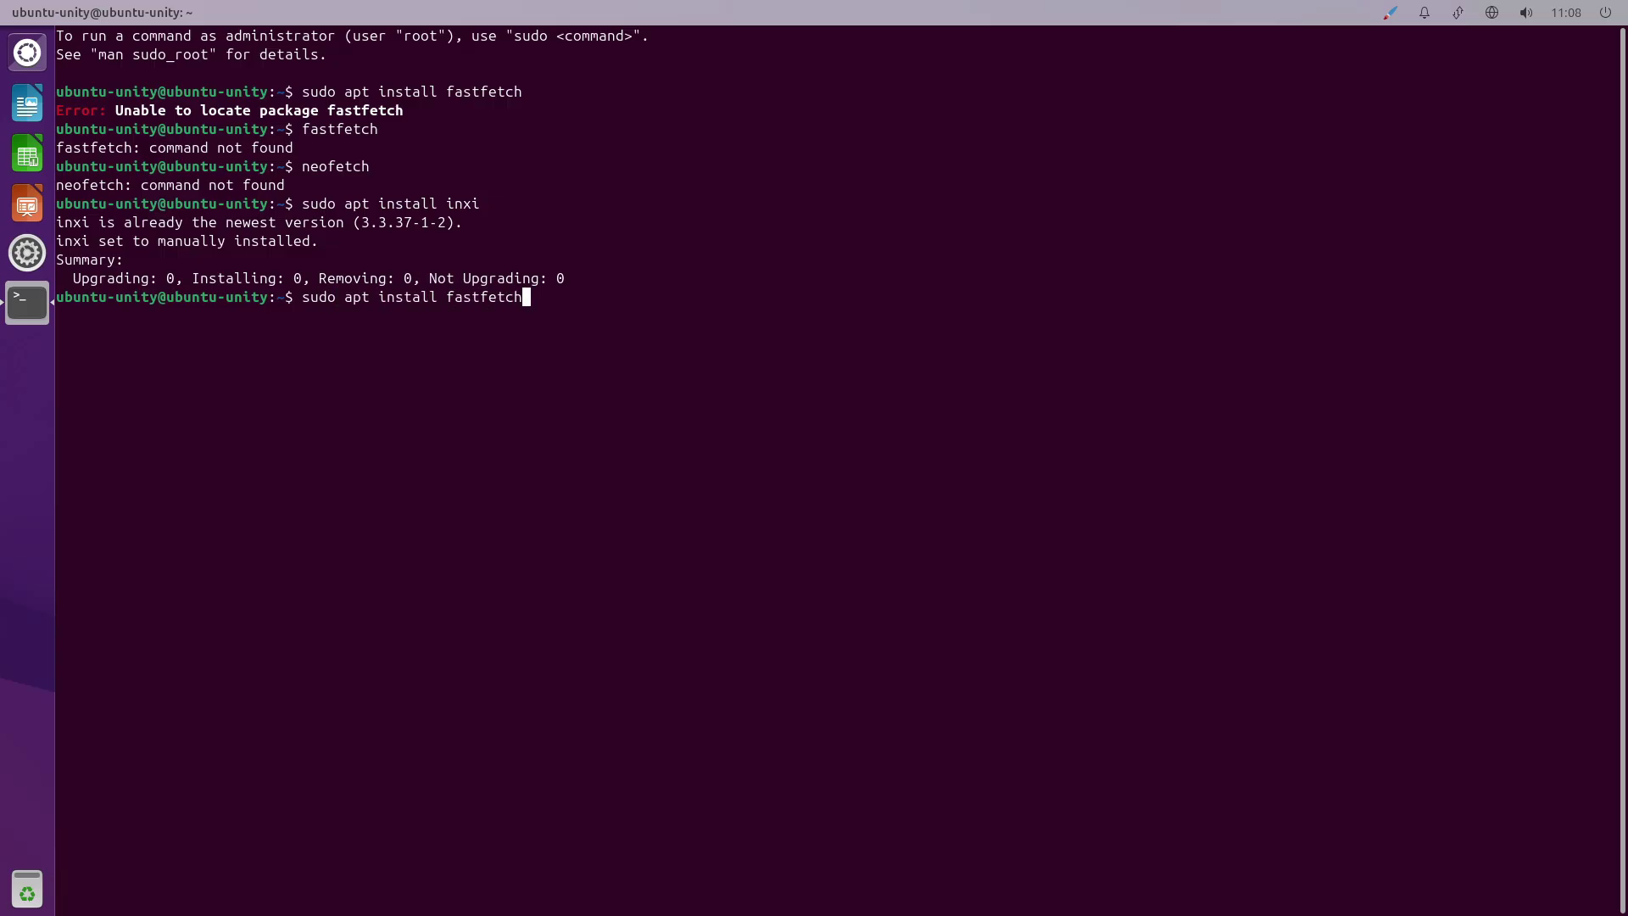
key("Return")
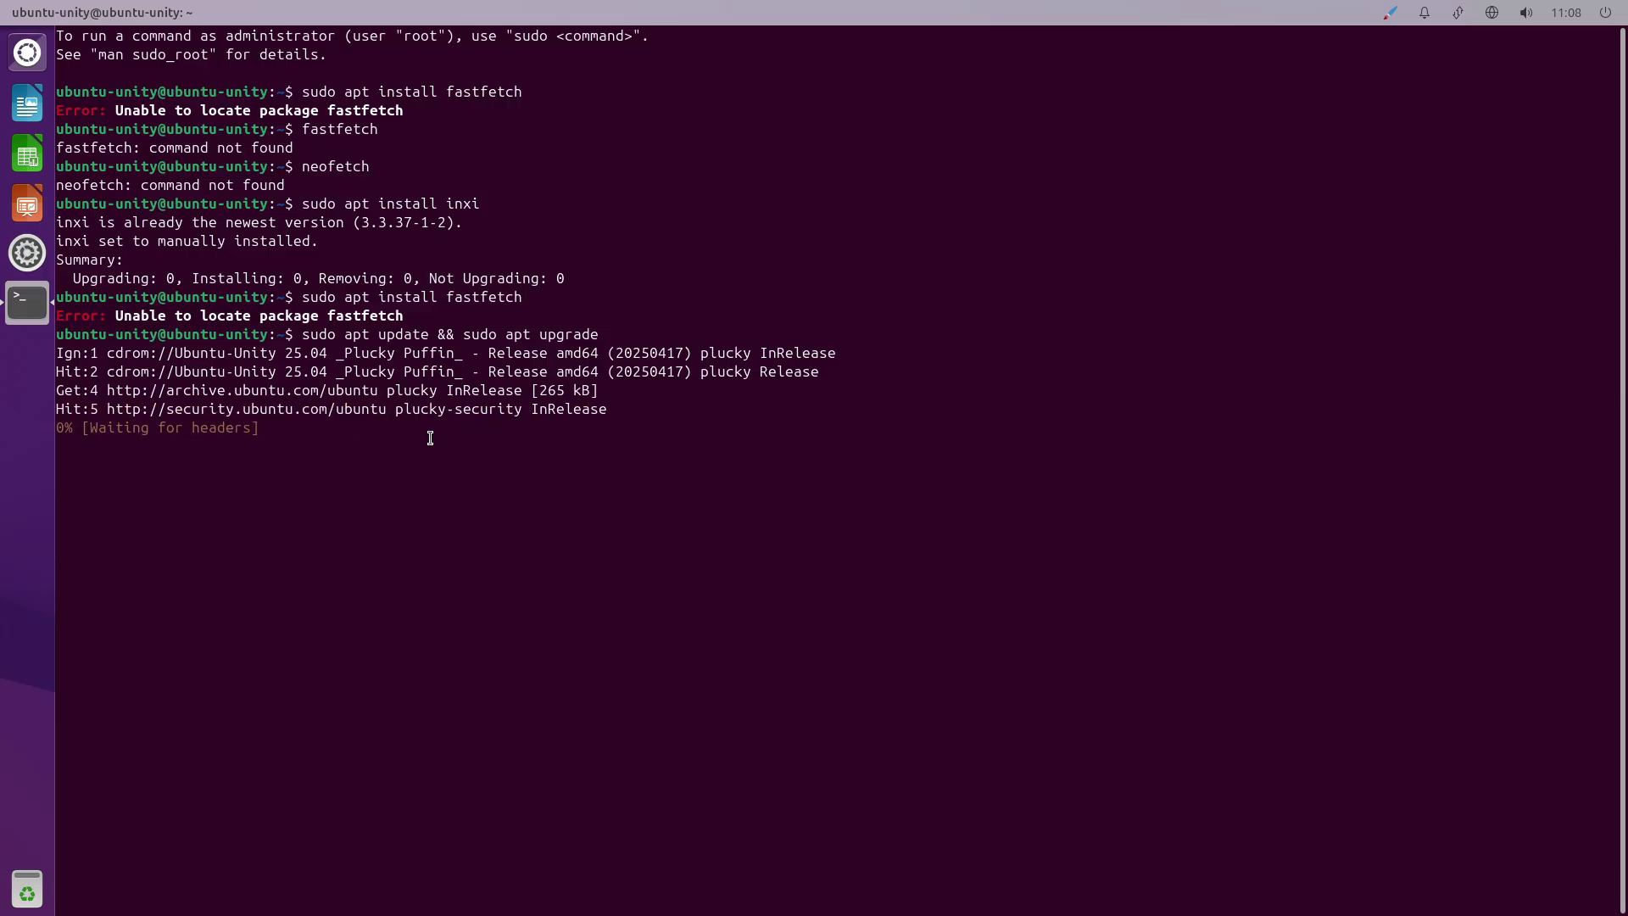
Browse the installed applications in the Unity Dash, toggling the applications filter, then close it.
key("super")
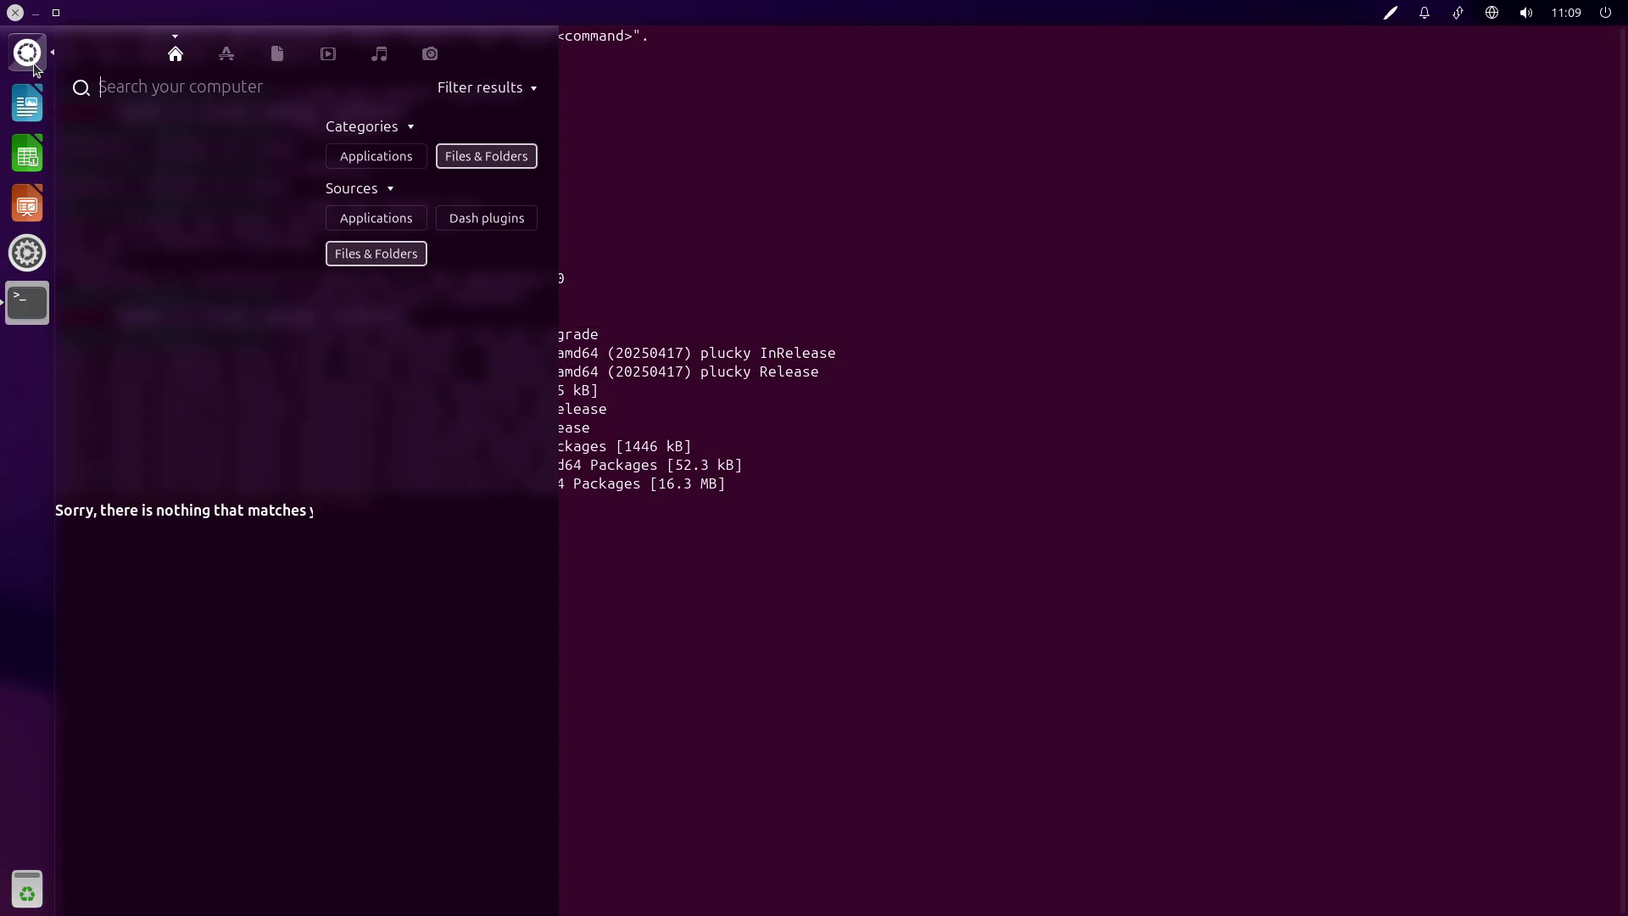
left_click(397, 221)
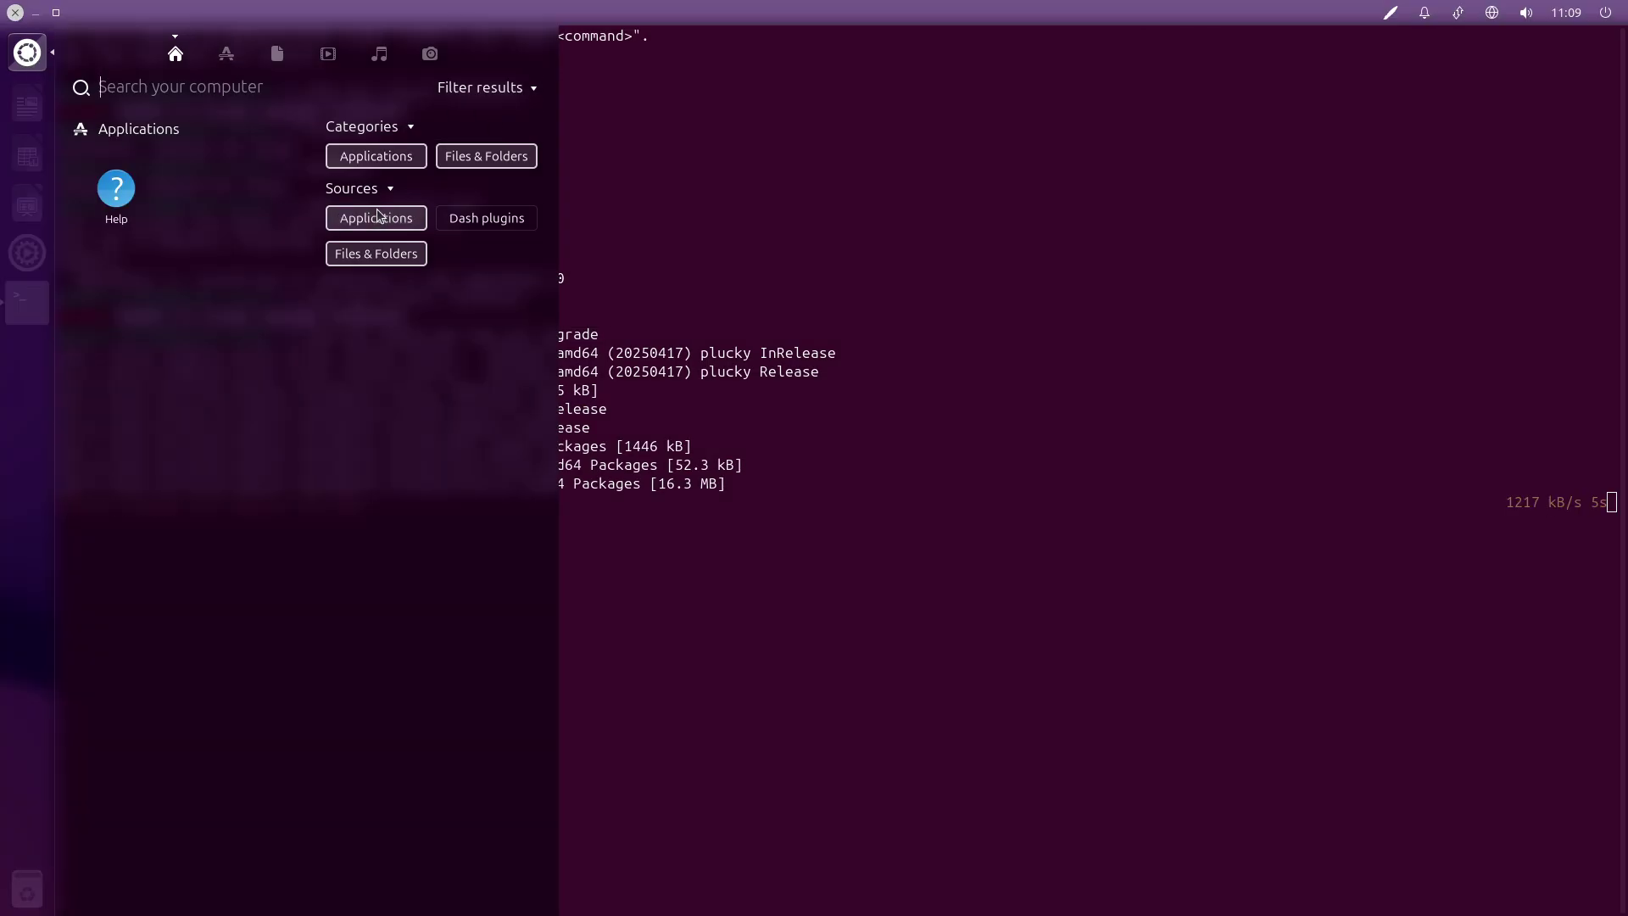
left_click(395, 219)
left_click(227, 55)
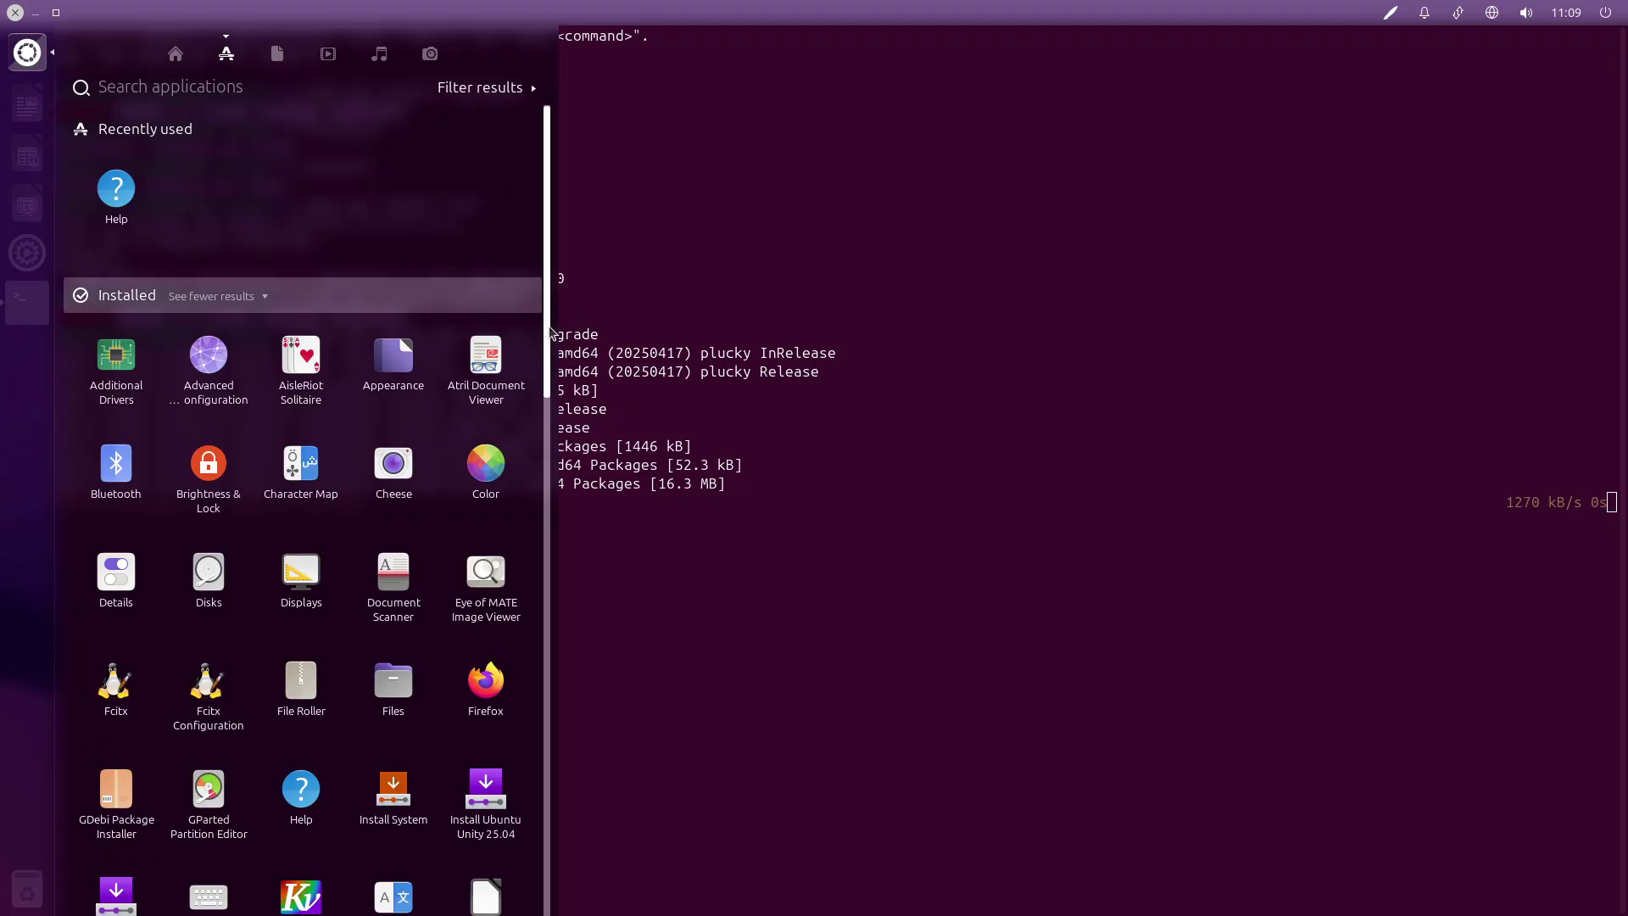
scroll(111, 536, "down", 2)
key("Escape")
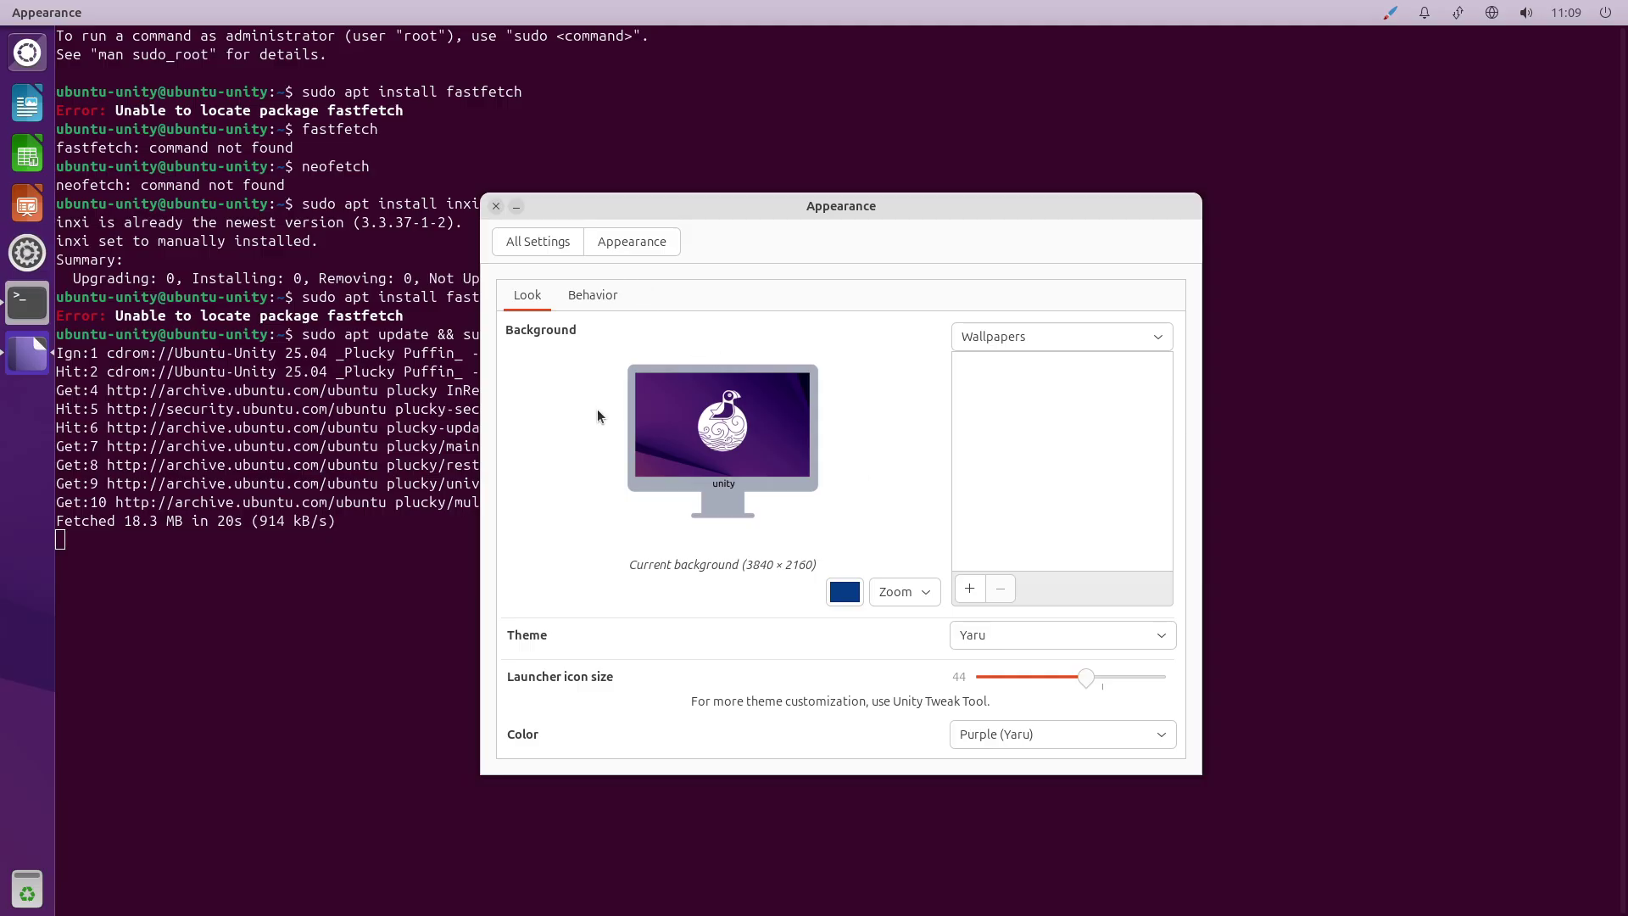
Set the Appearance accent colour to Olive (Yaru).
left_click(604, 296)
left_click(530, 298)
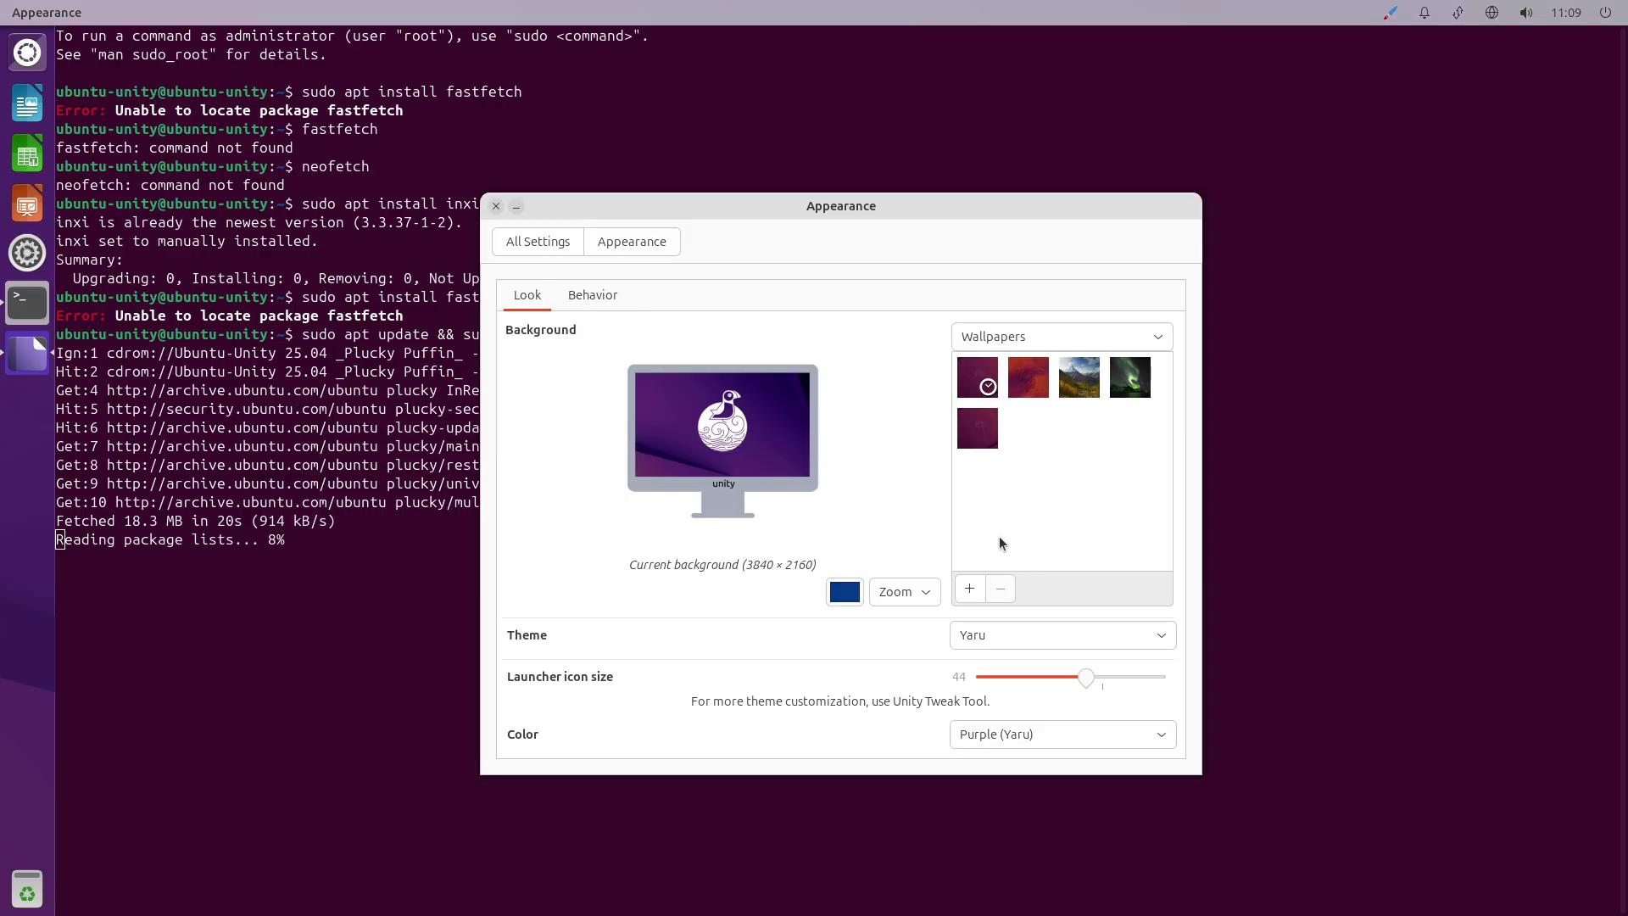
left_click(1135, 737)
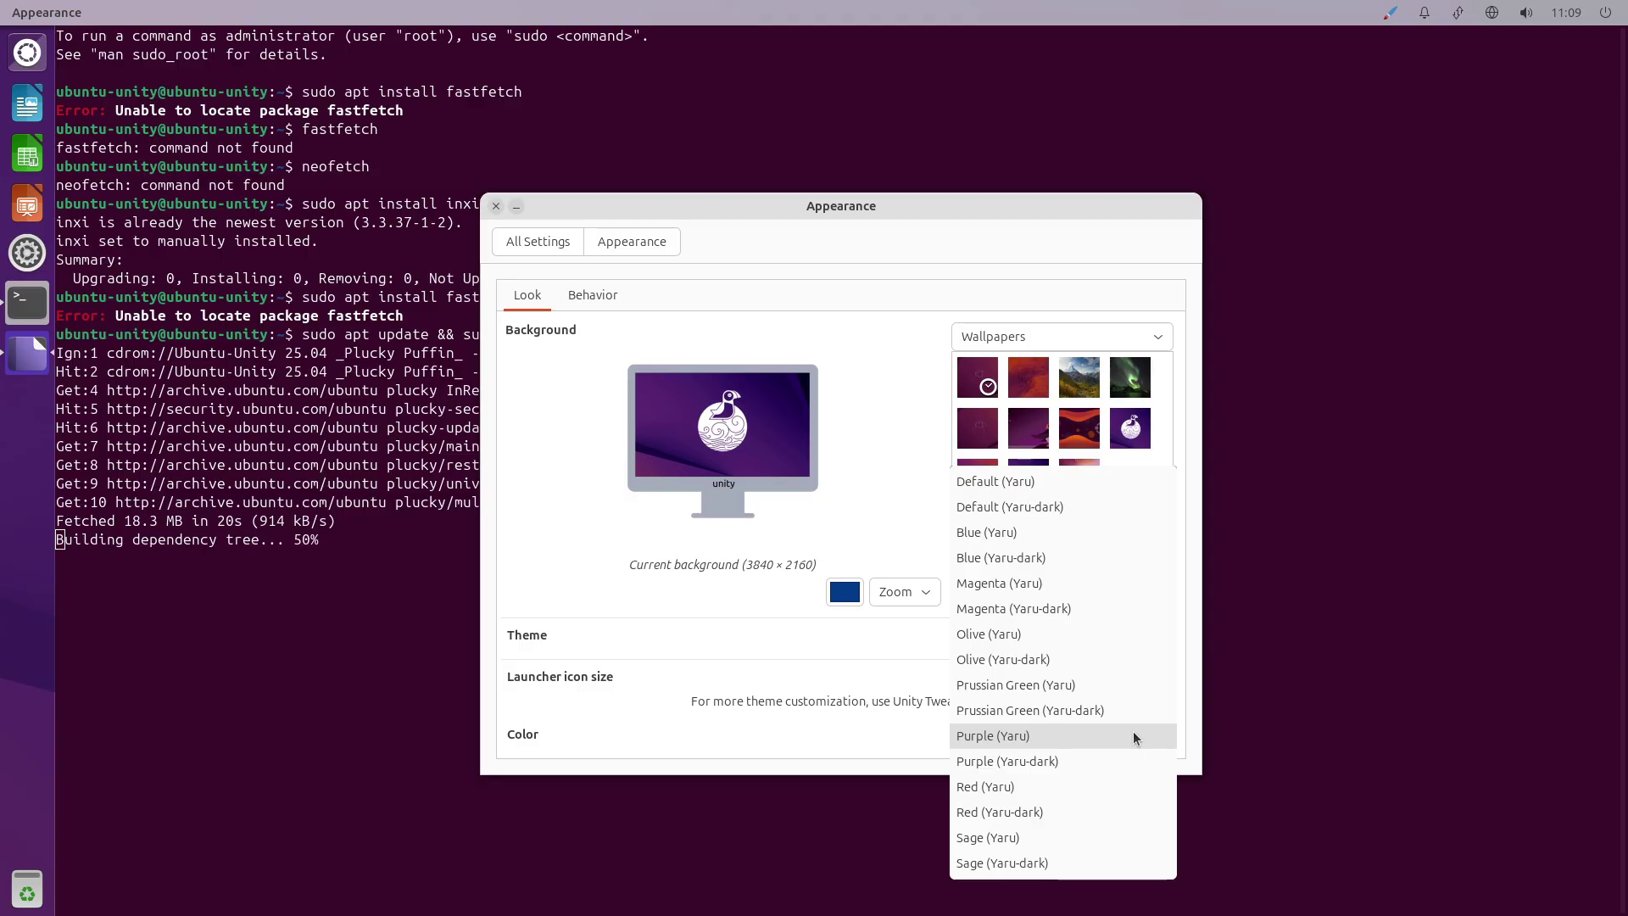
left_click(1089, 646)
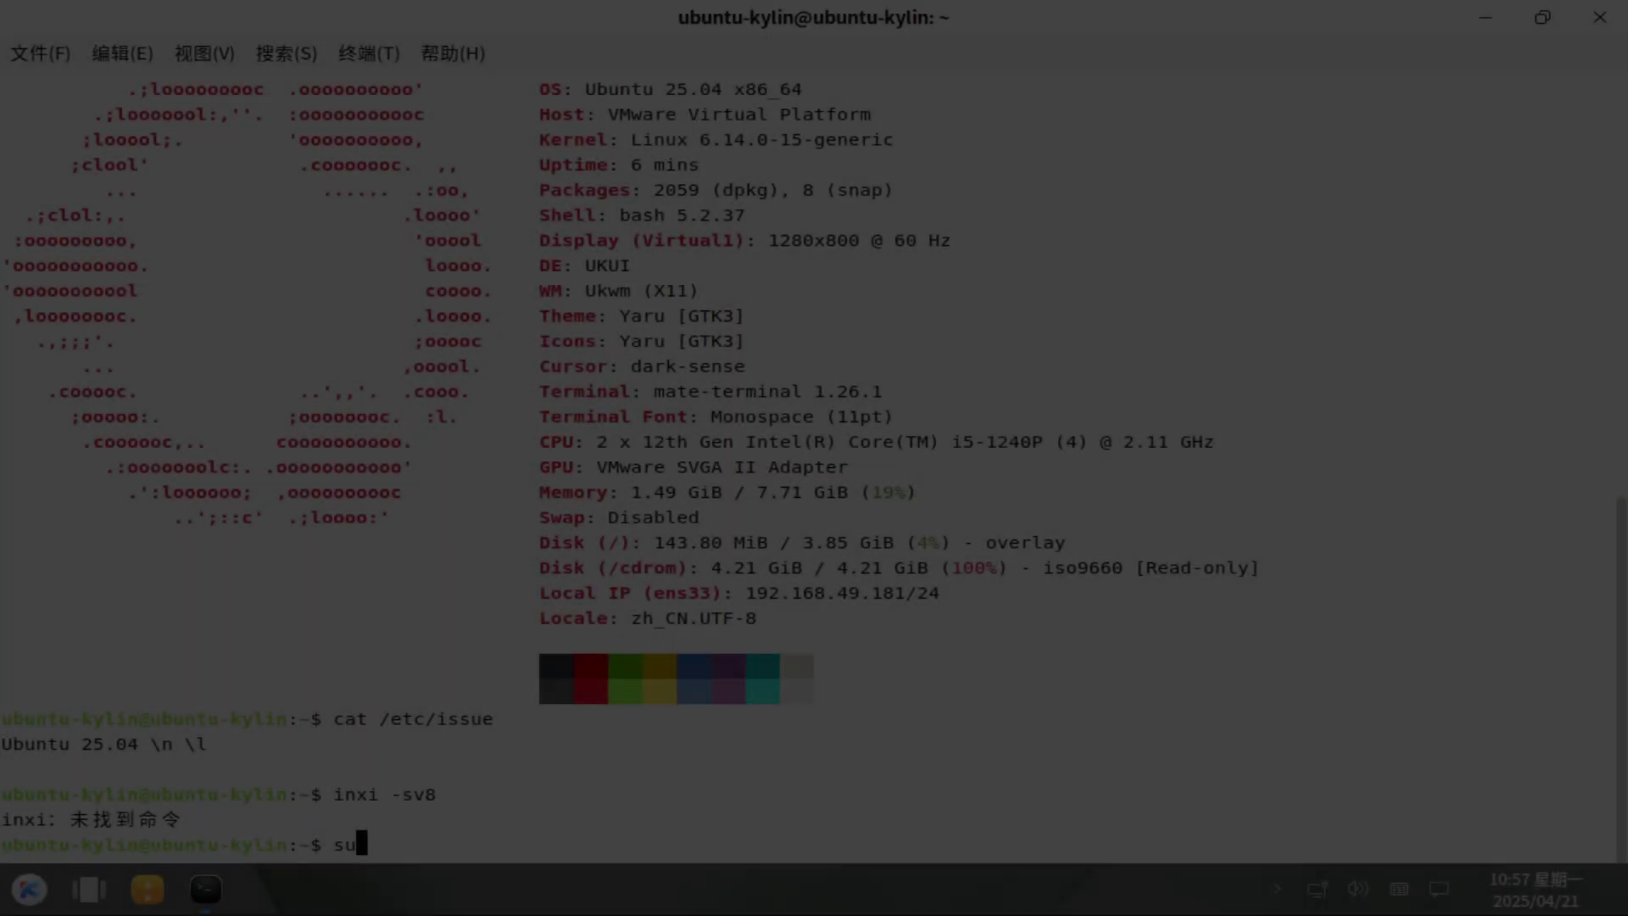
Install inxi and its dependencies with sudo apt install inxi, confirming with y.
type("sudo apt install inxi")
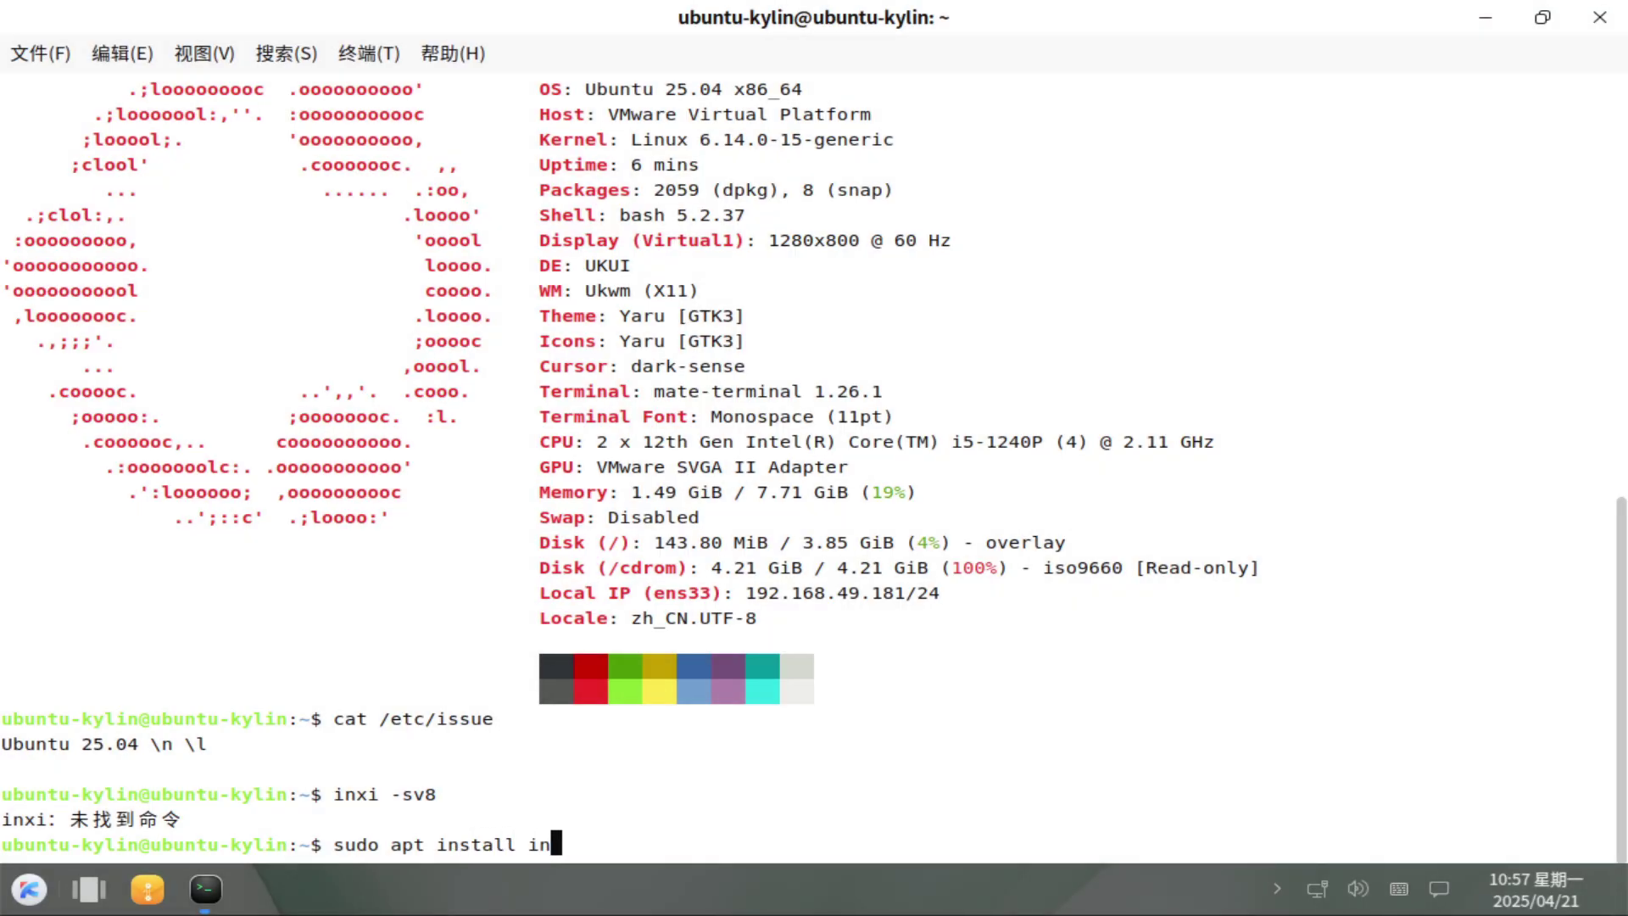
key("Return")
type("y")
key("Return")
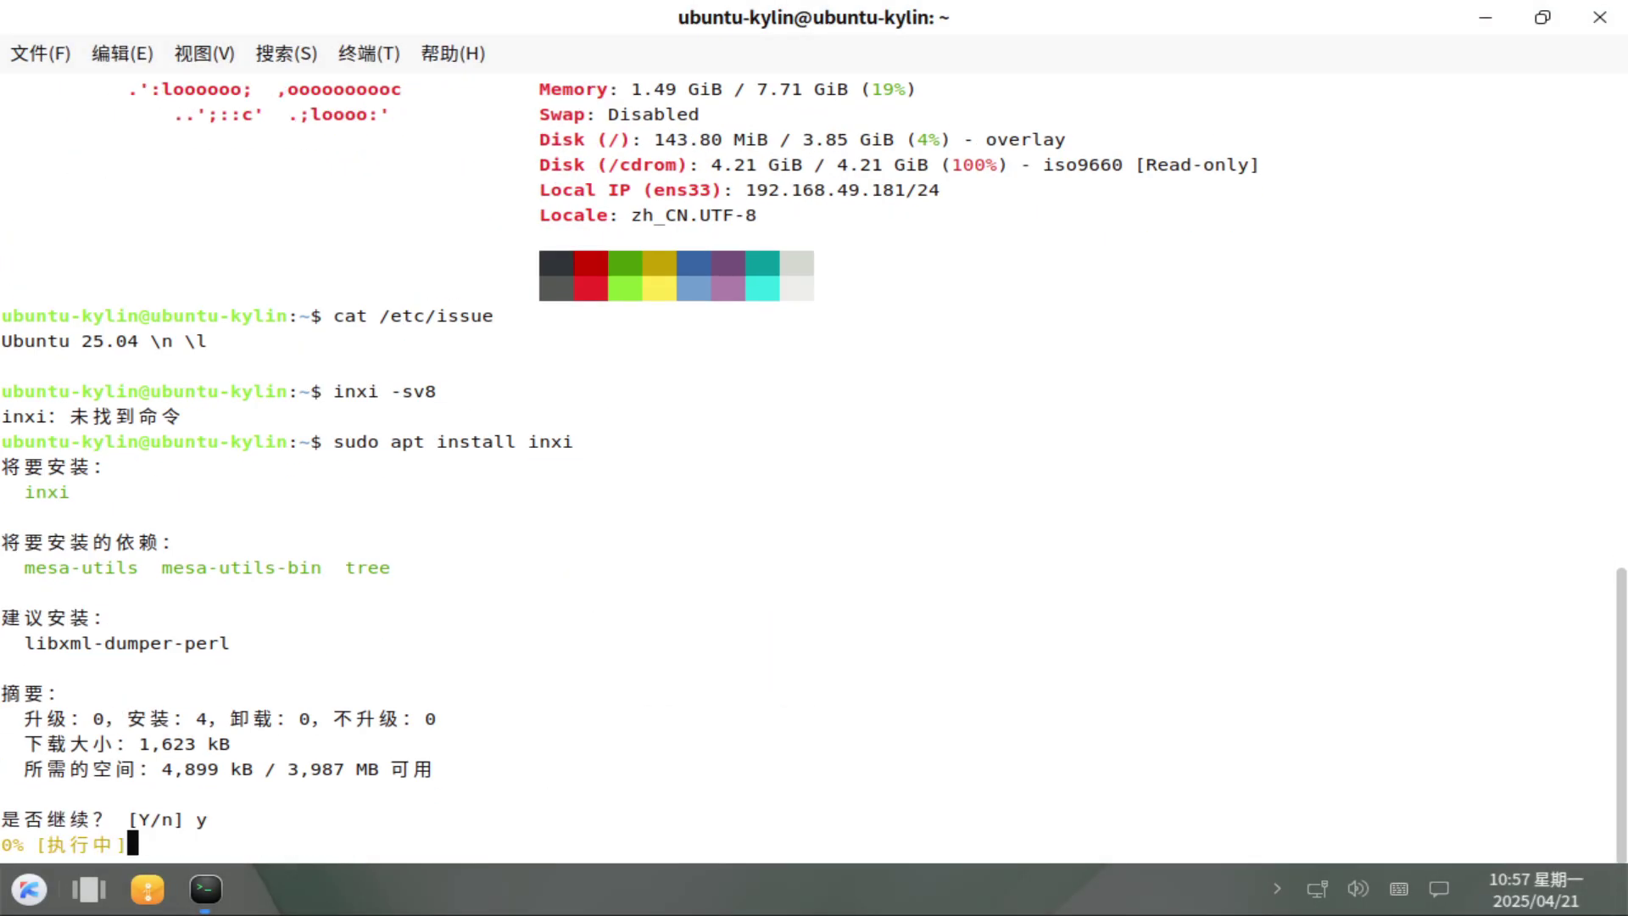
Check the network, volume, notification and calendar tray panels, then run inxi -sv8.
left_click(1316, 889)
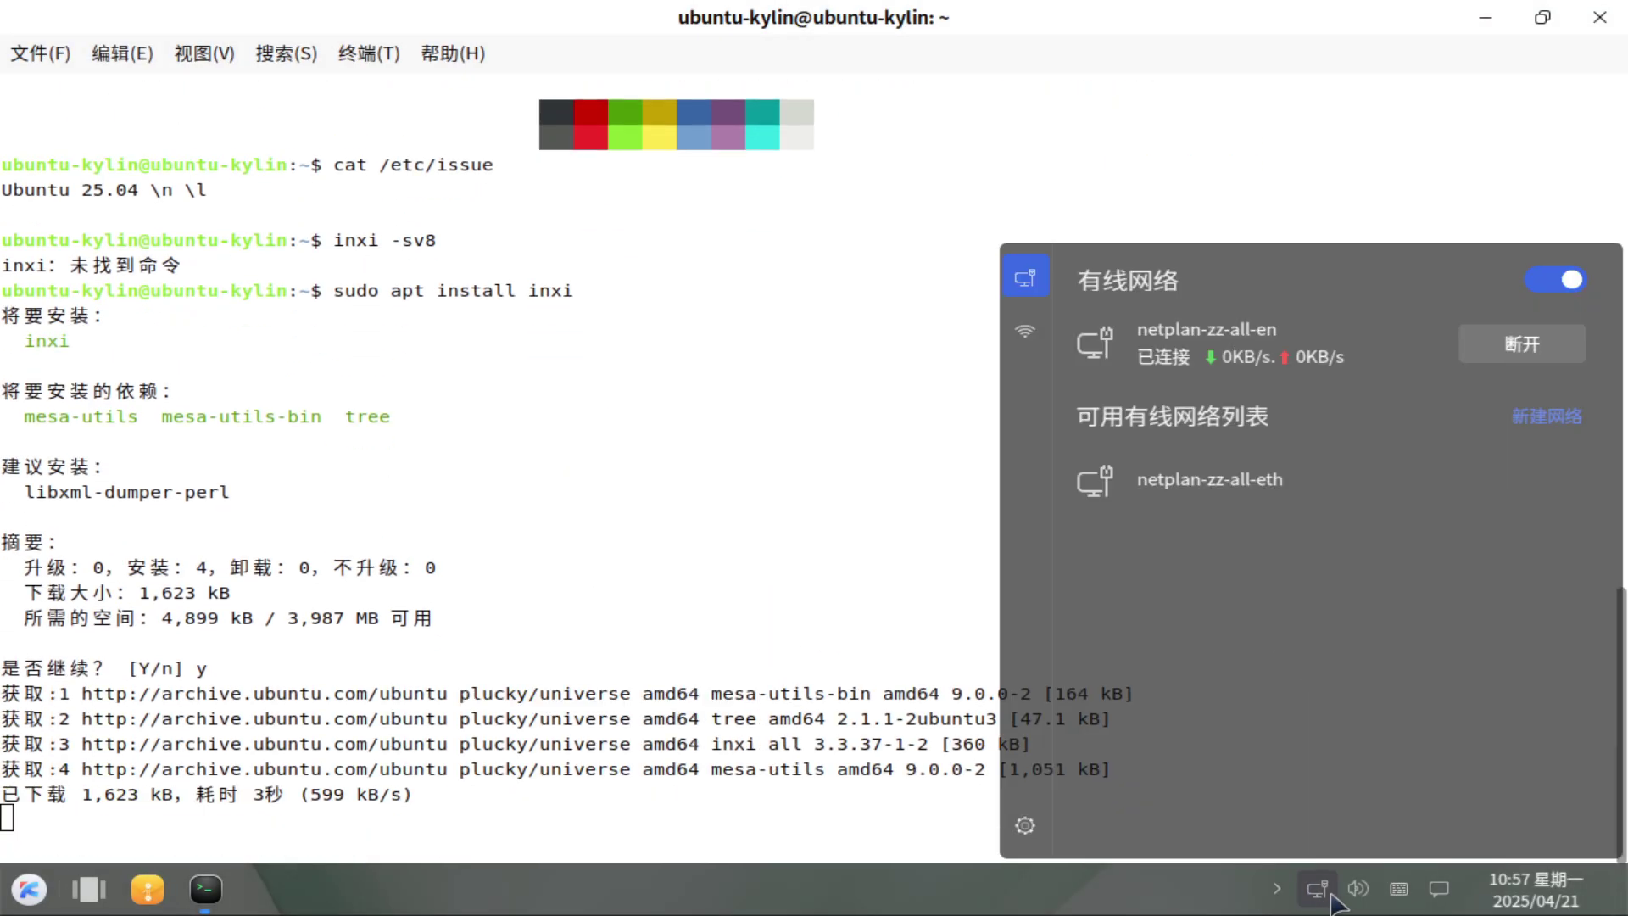
left_click(1357, 889)
left_click(1461, 338)
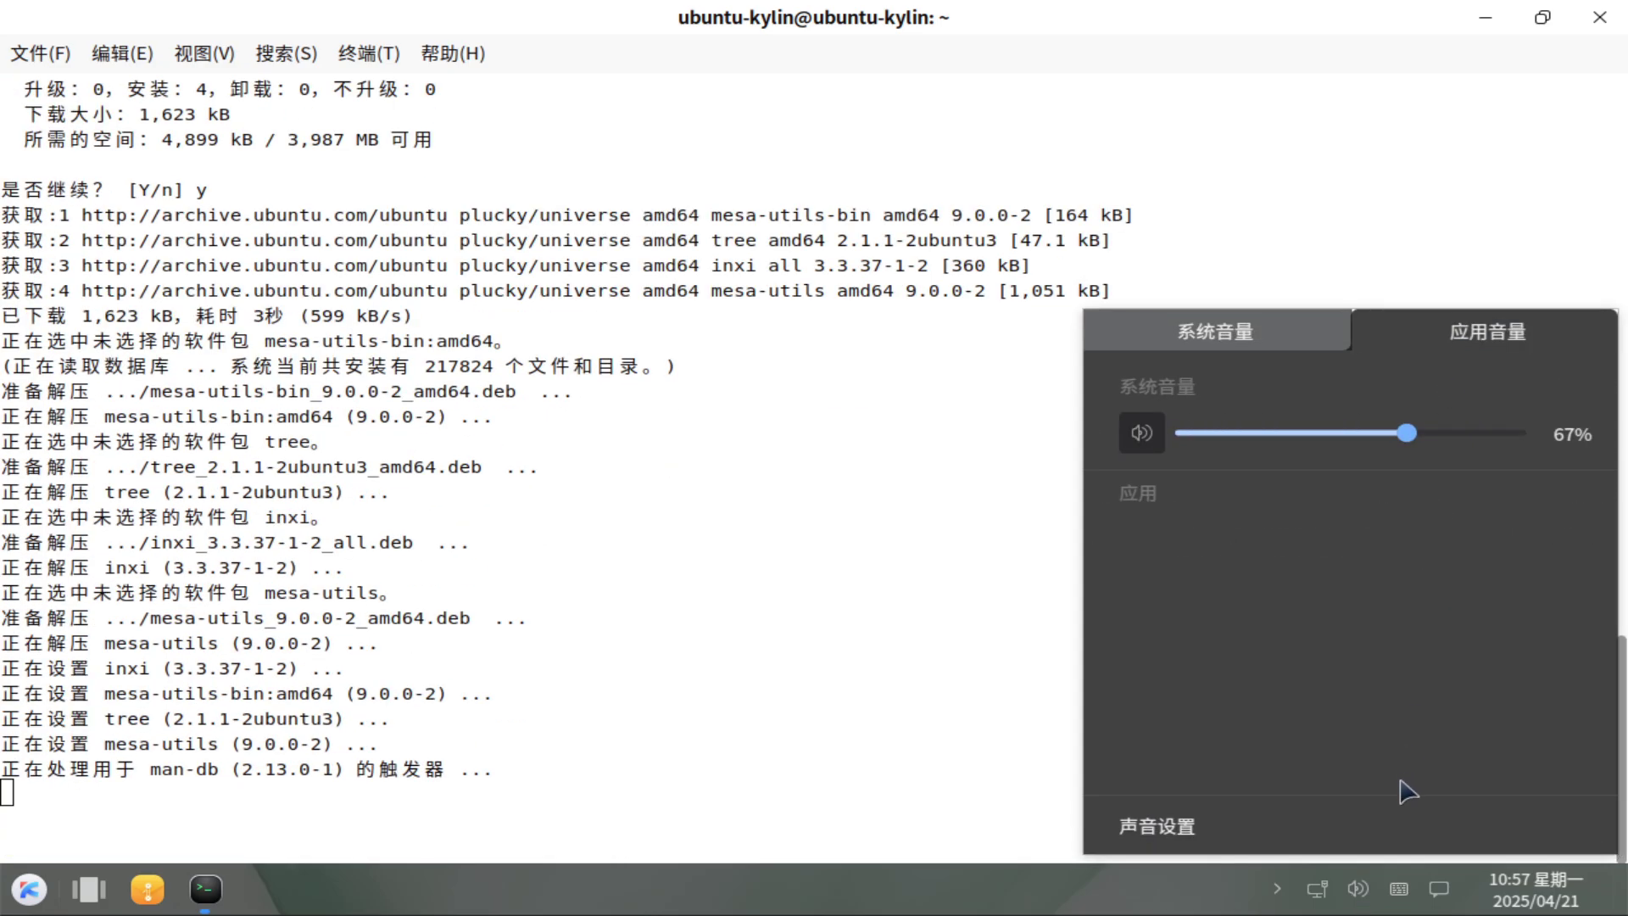
left_click(1439, 888)
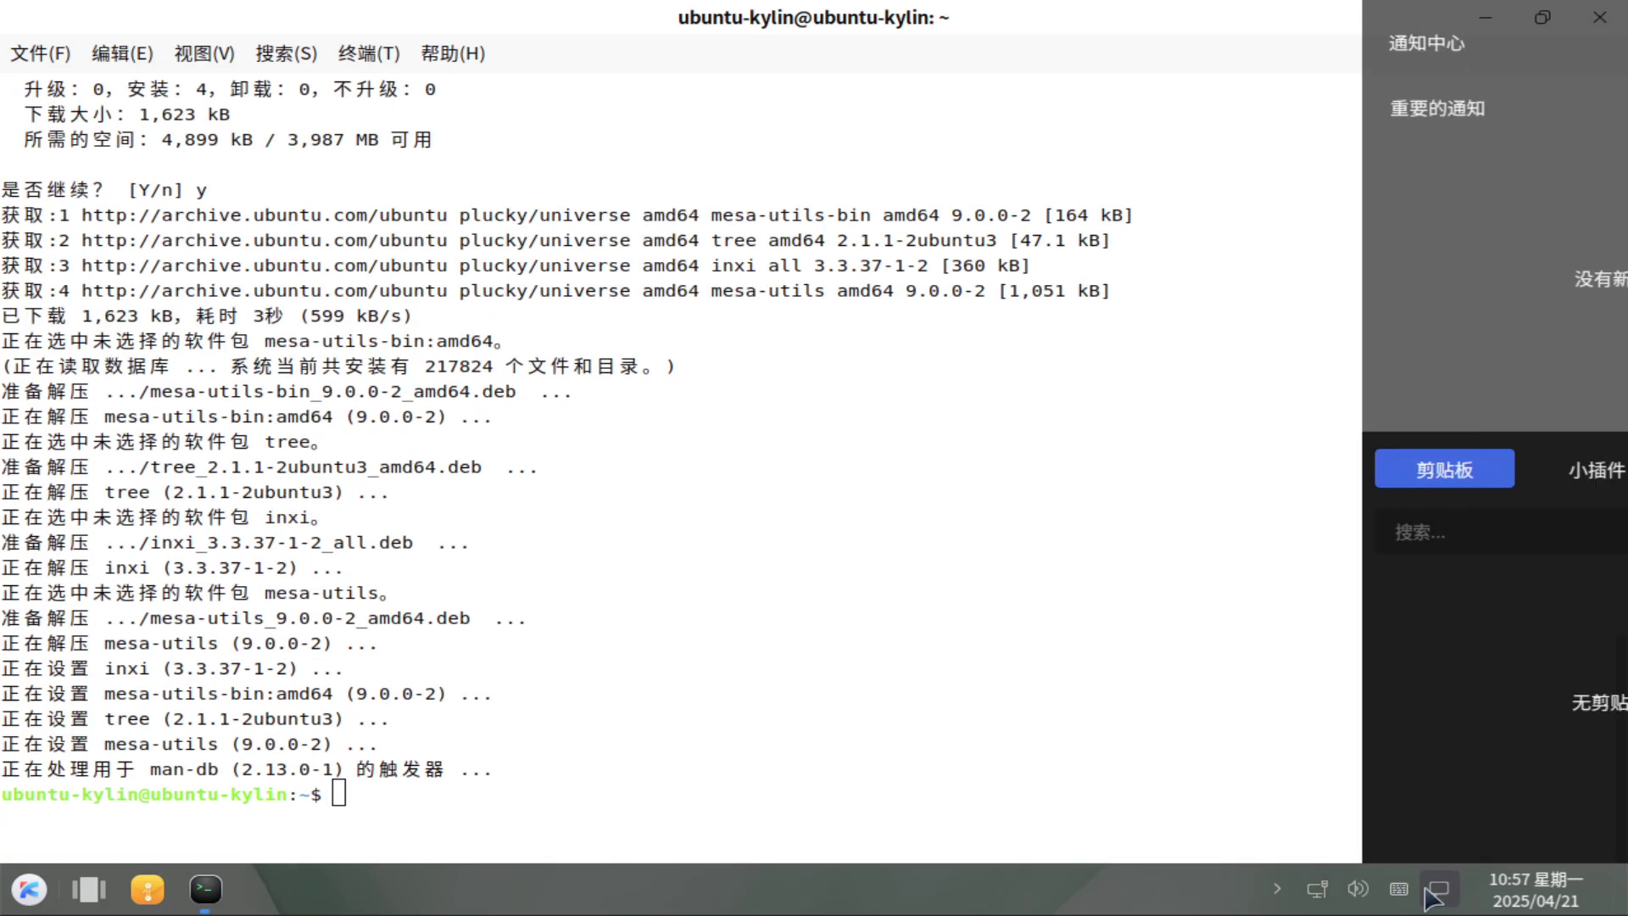
left_click(1494, 899)
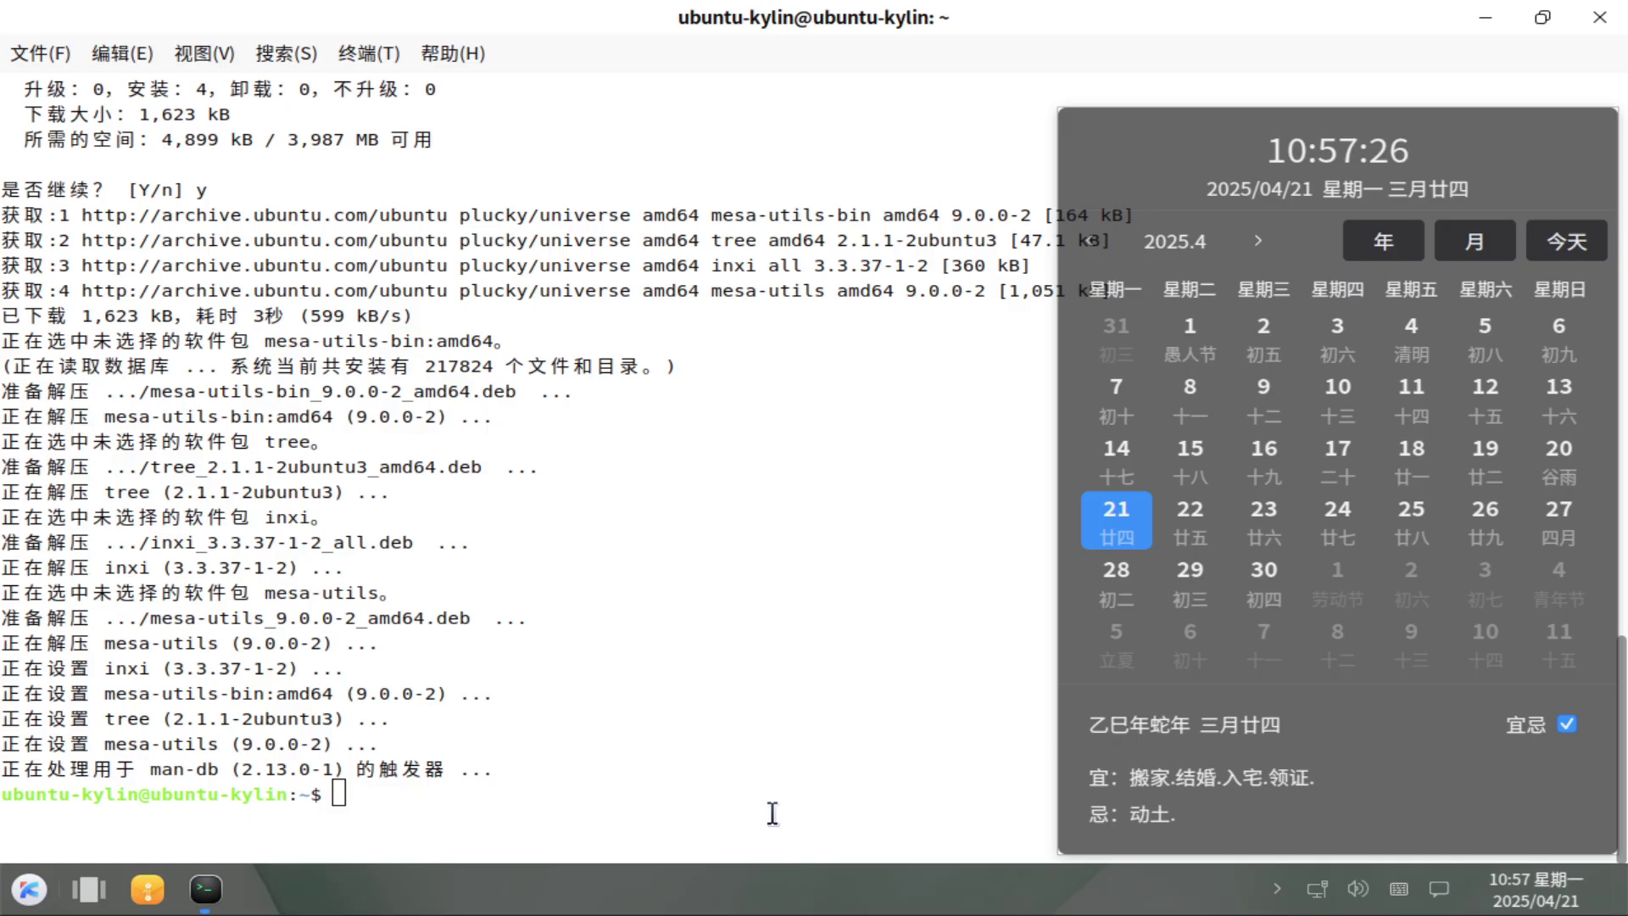
left_click(773, 813)
type("inxi -sv8")
key("Return")
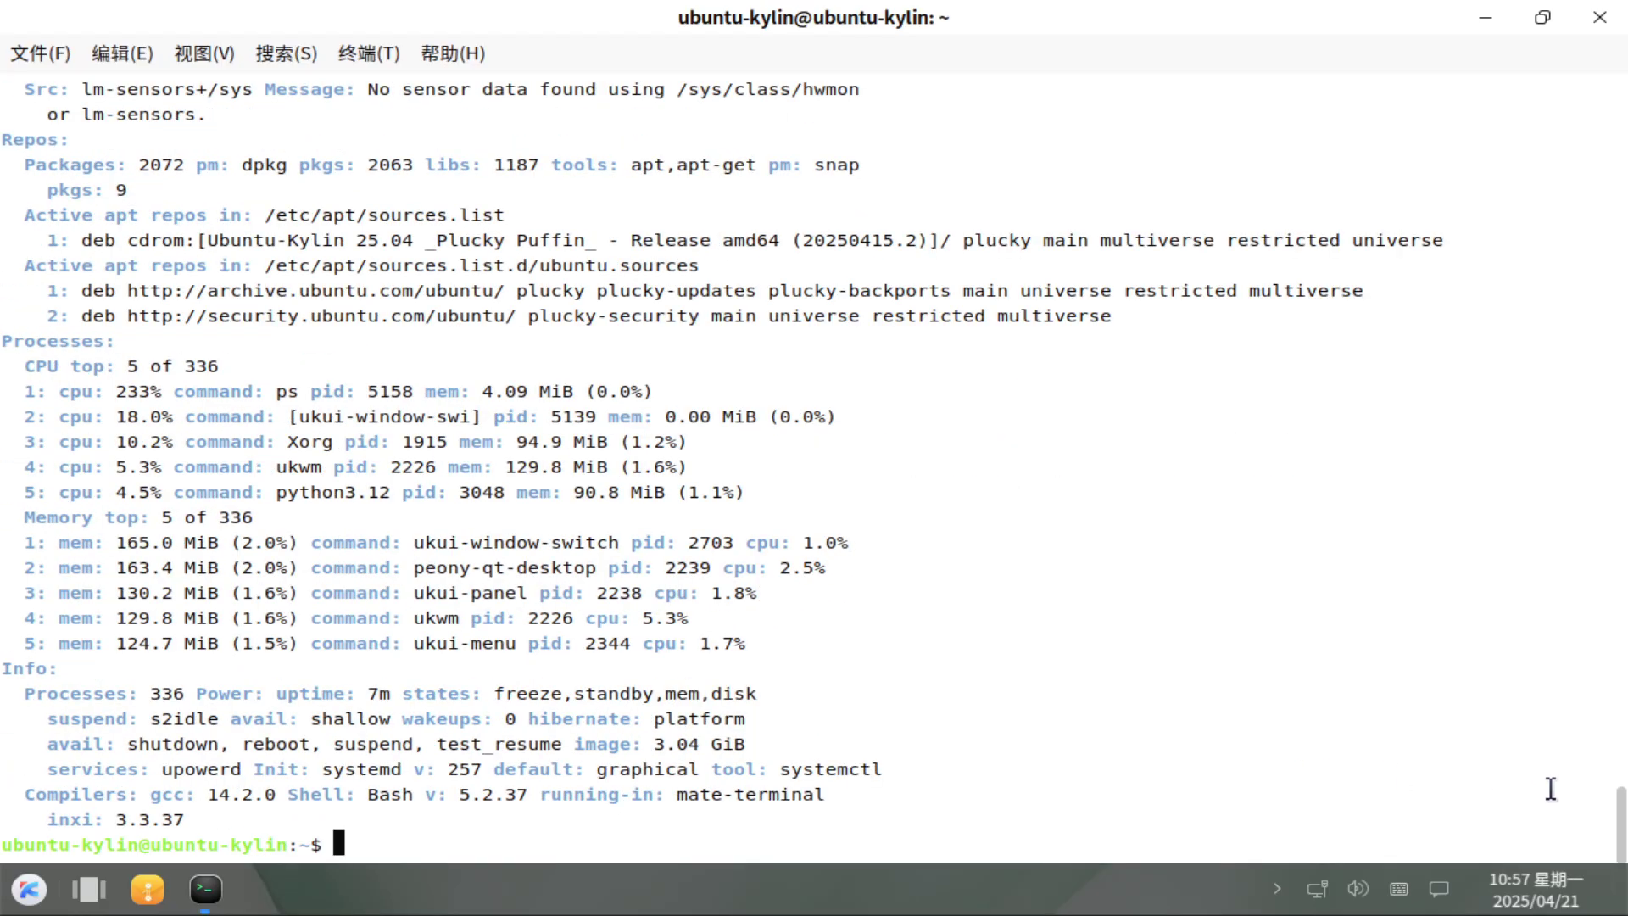
Scroll to the top of the inxi report and highlight the System block and Desktop window manager details.
left_click_drag(1613, 814, 1617, 343)
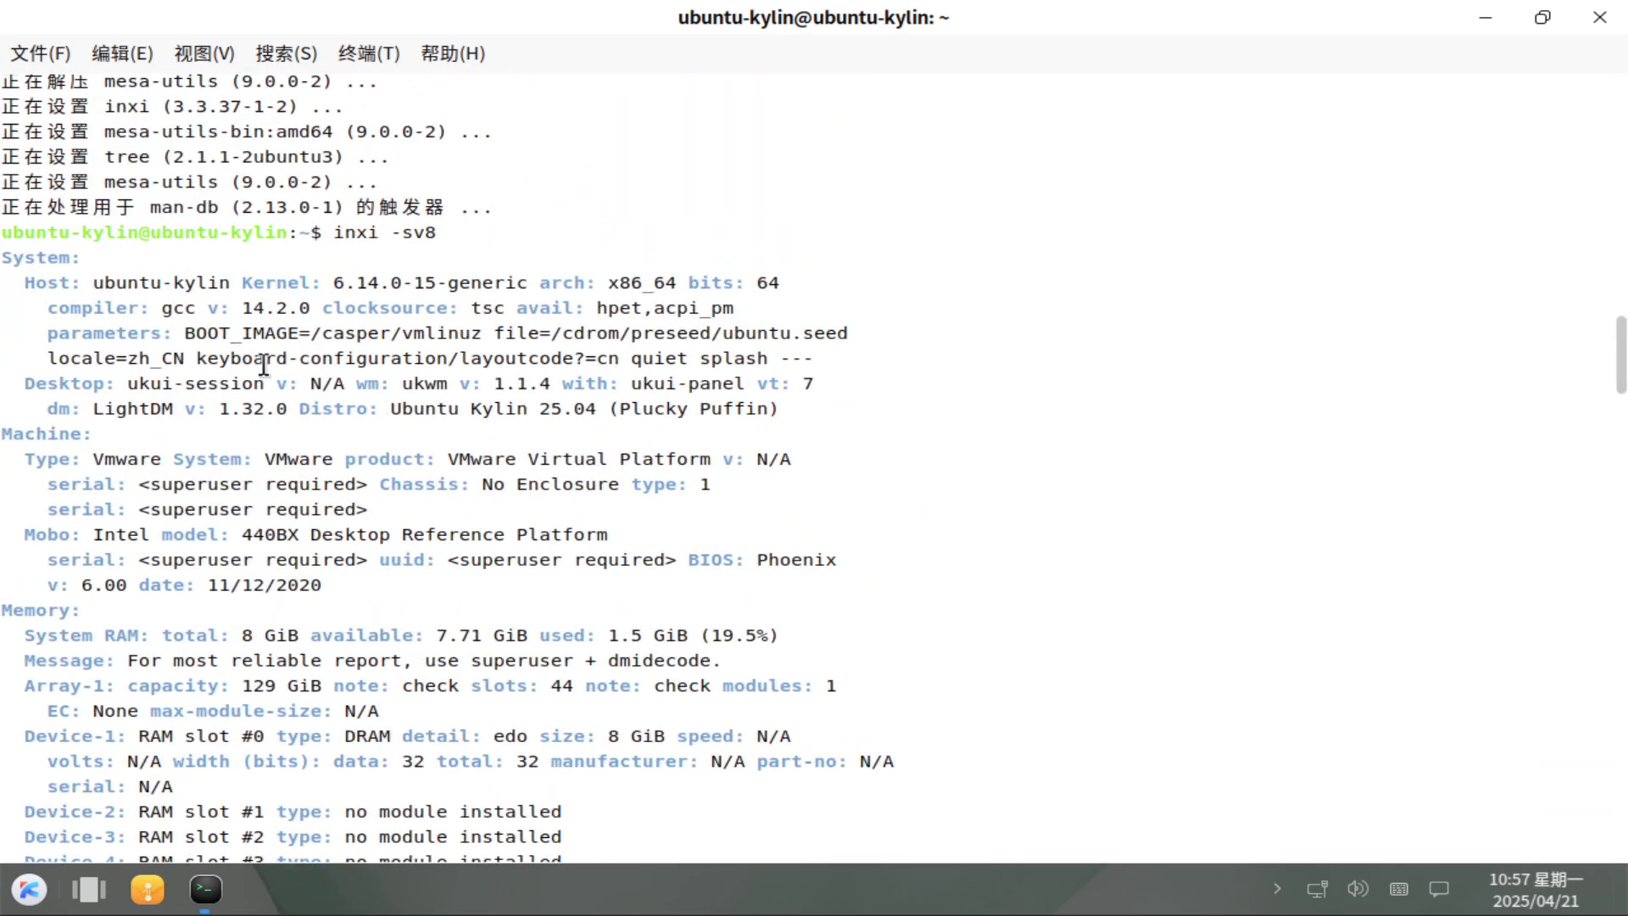
left_click_drag(25, 275, 41, 411)
left_click(799, 427)
left_click(593, 462)
left_click_drag(400, 382, 814, 382)
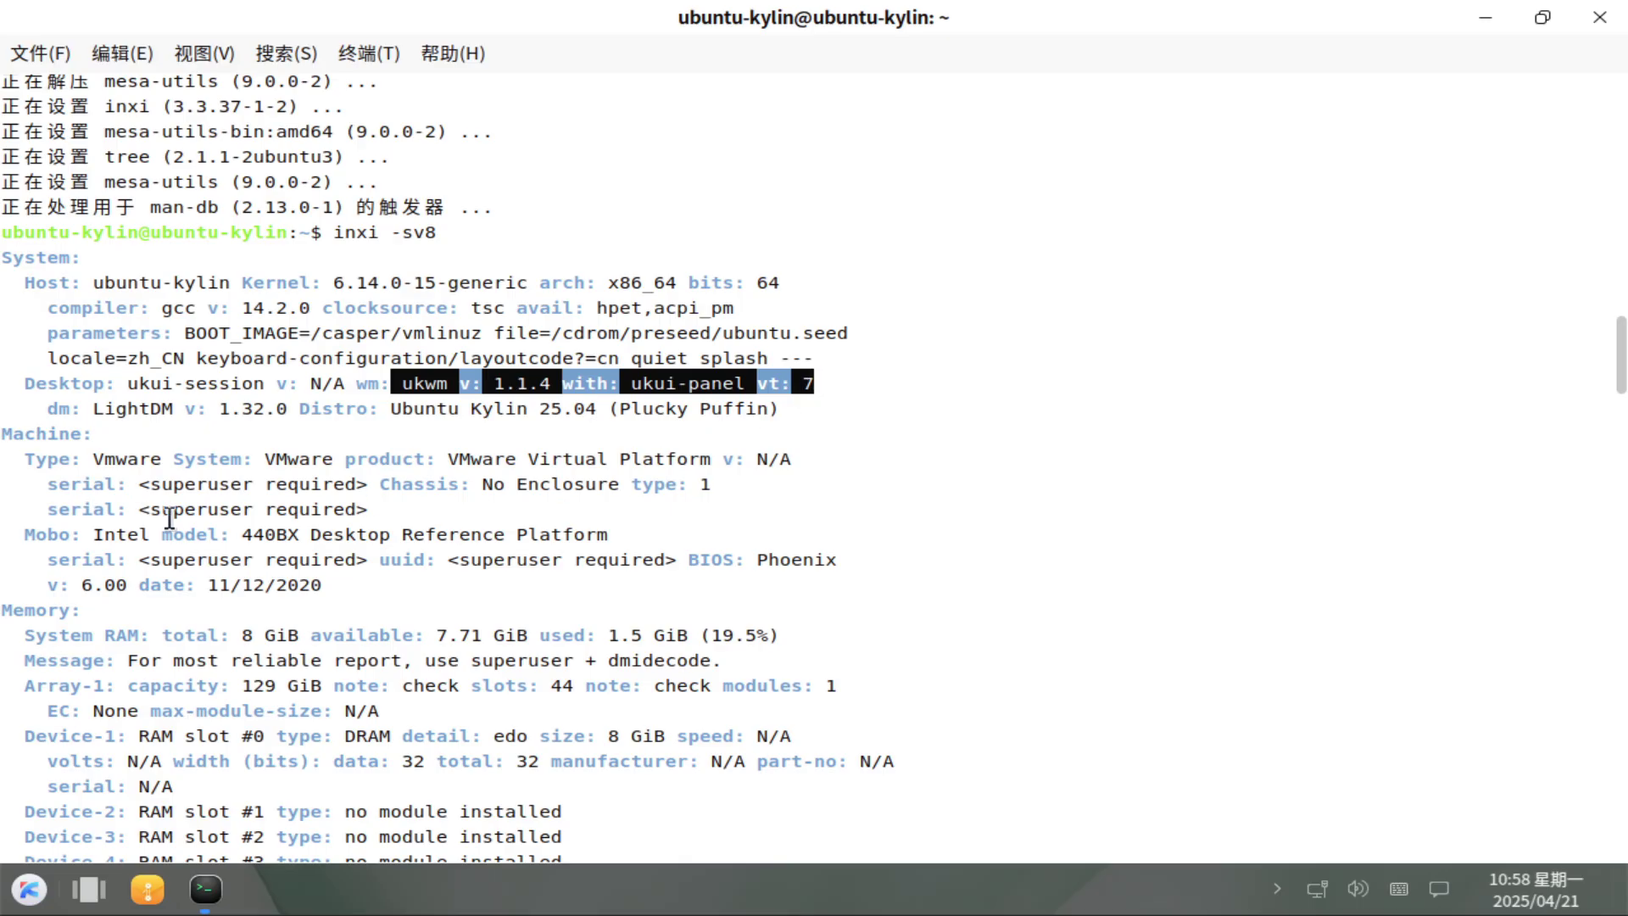
left_click(1143, 427)
Scroll down and highlight the Graphics API and tools lines, then the Audio section.
scroll(1620, 407, "down", 4)
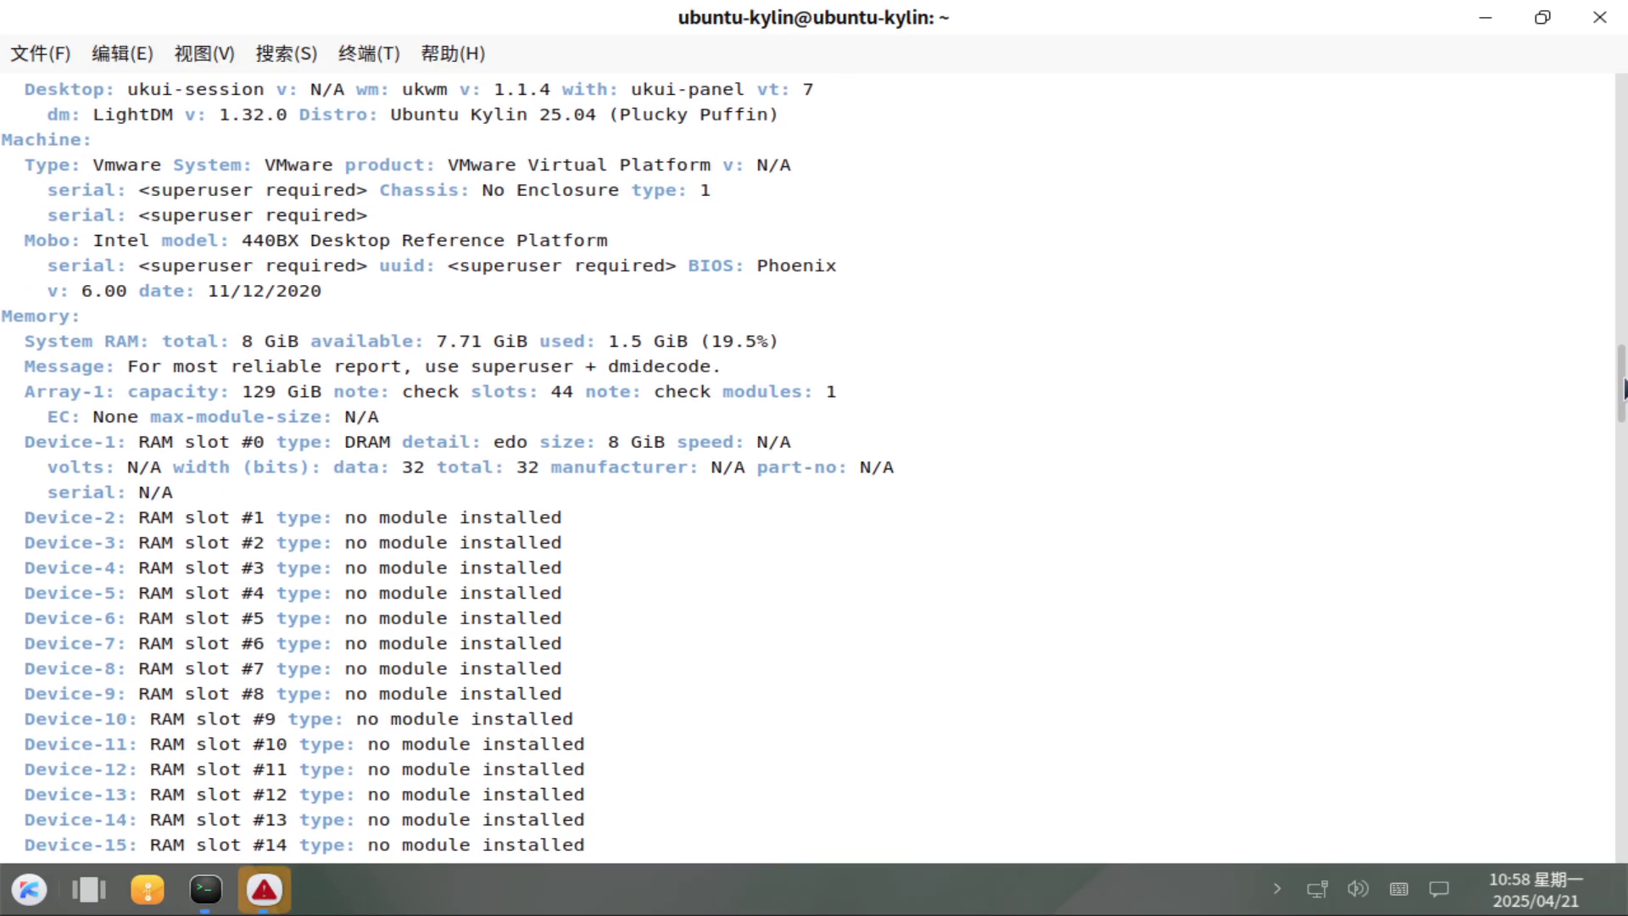
scroll(1625, 547, "down", 10)
scroll(1624, 560, "down", 15)
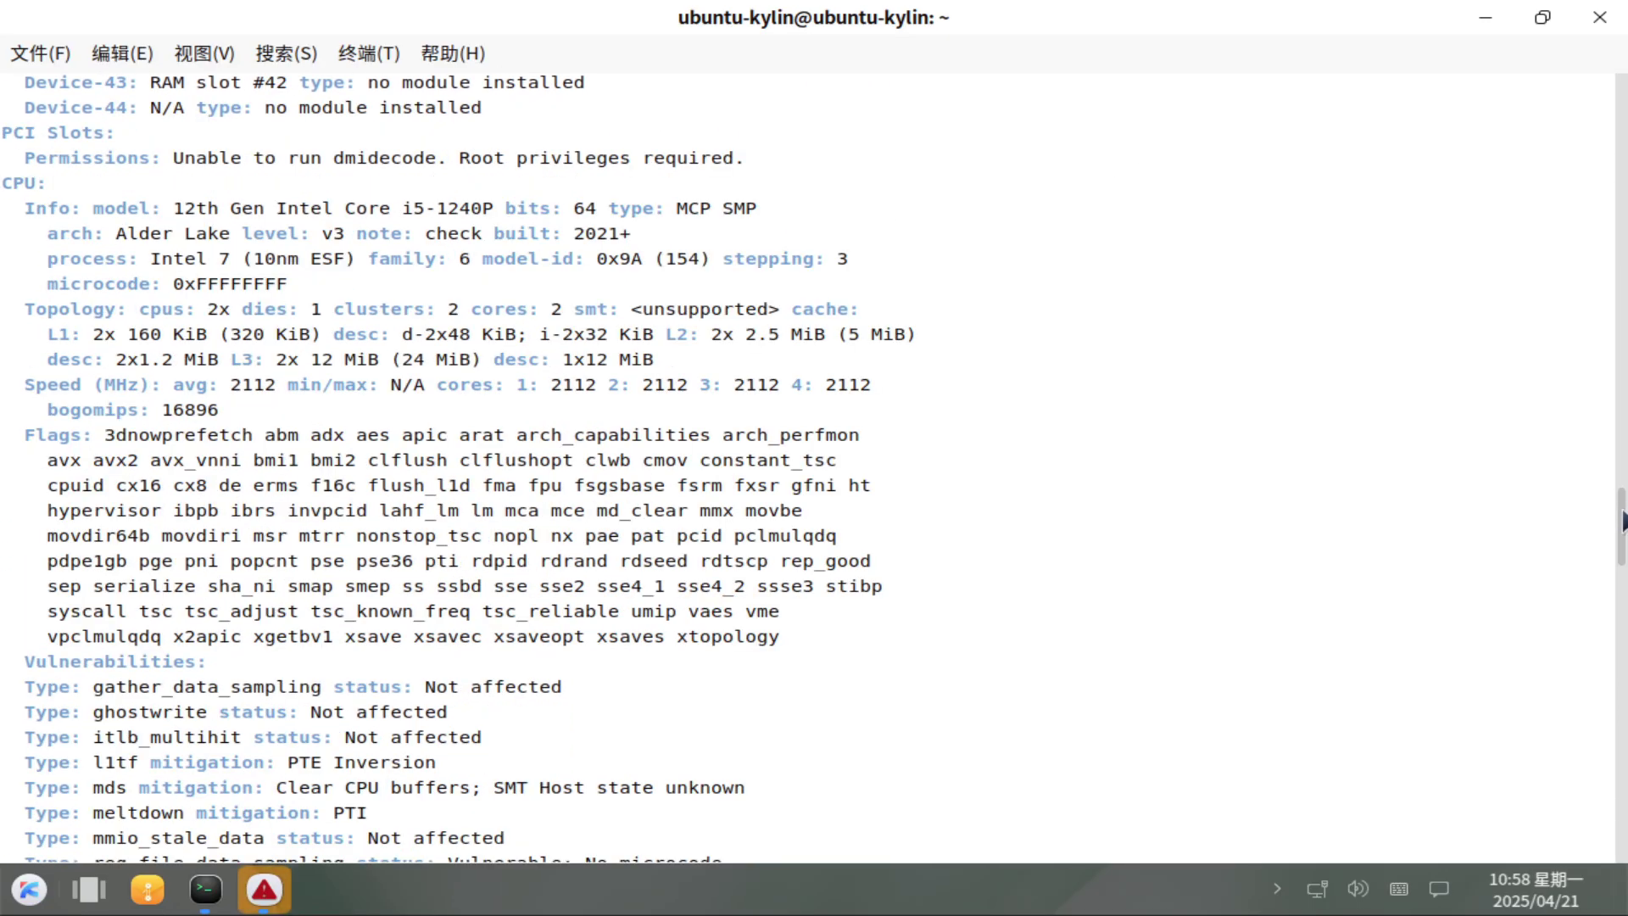
scroll(1623, 583, "down", 4)
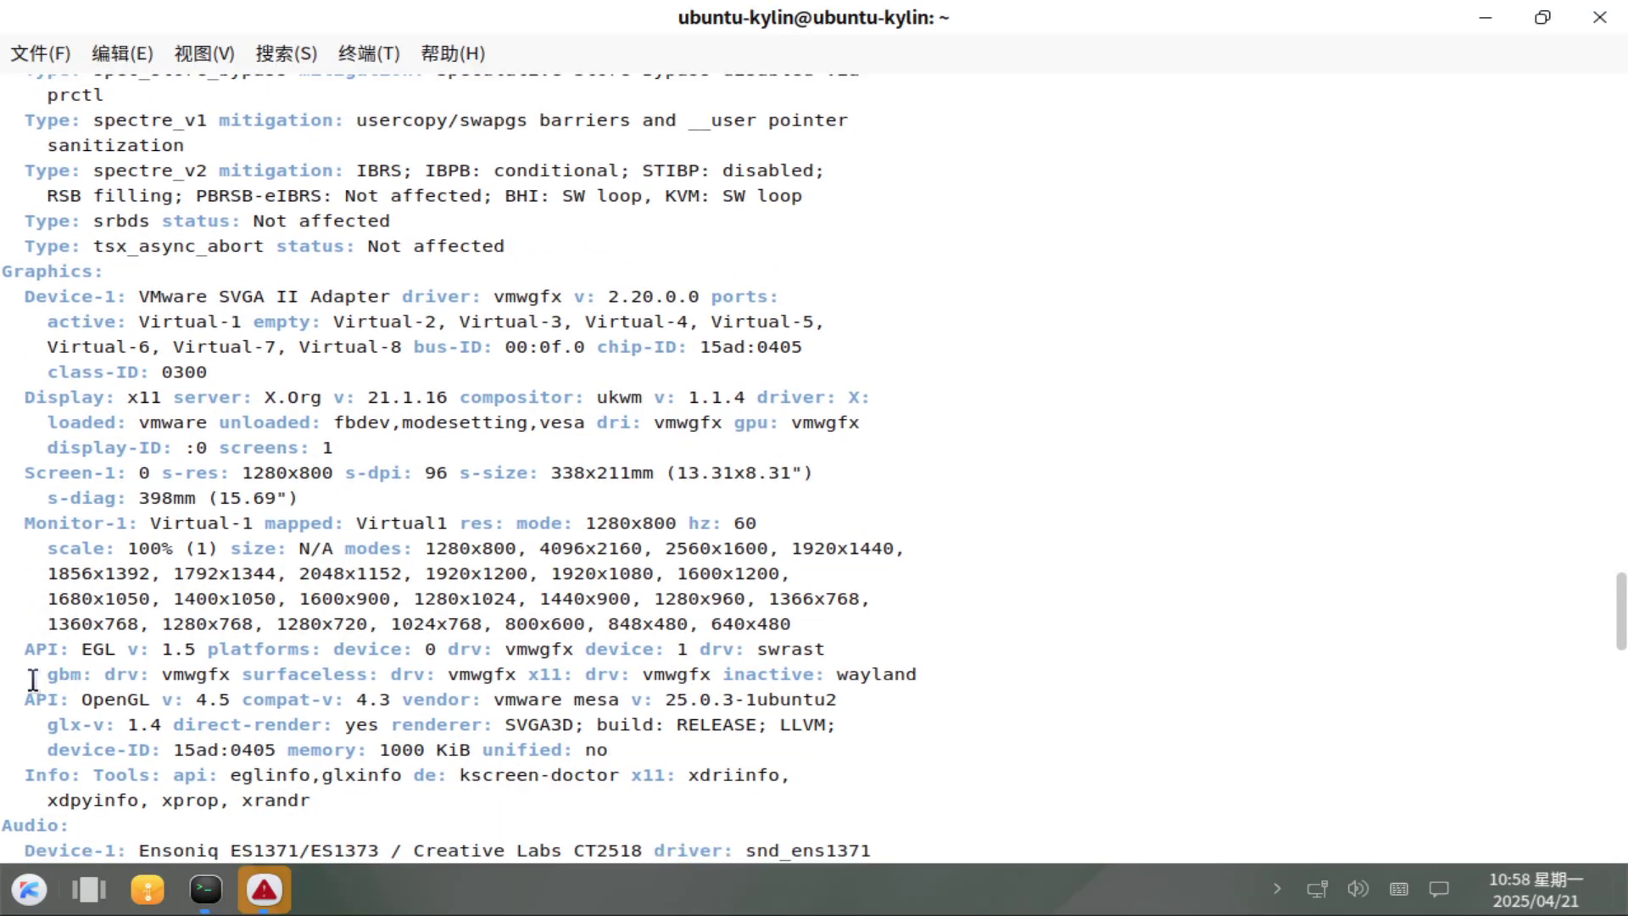
left_click_drag(17, 651, 740, 788)
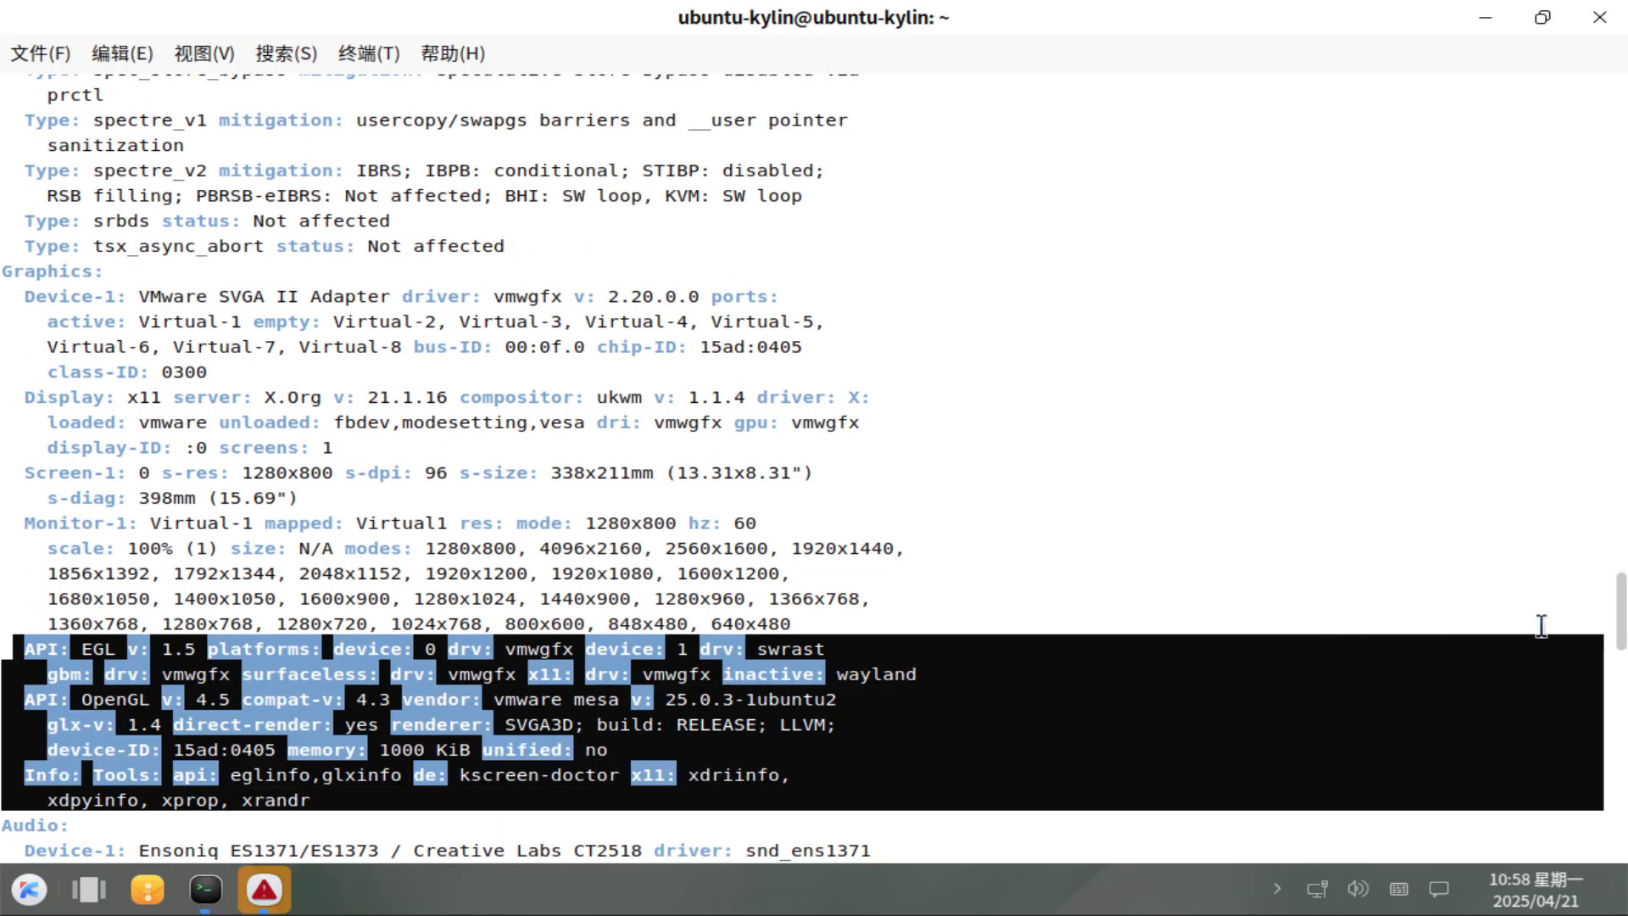
scroll(1621, 661, "down", 8)
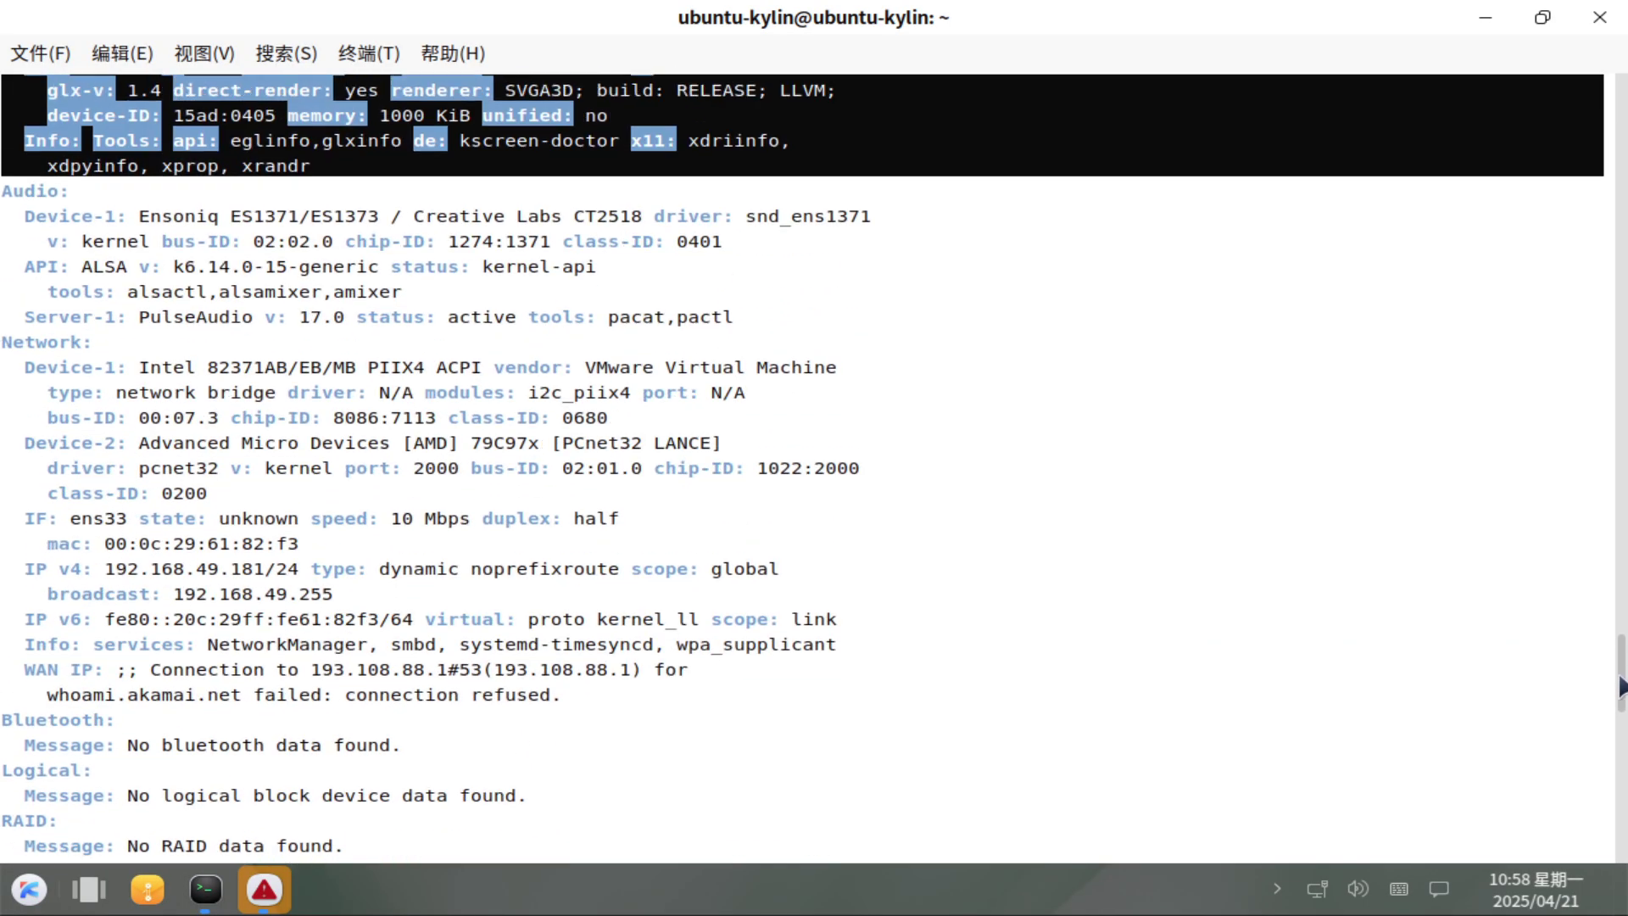
scroll(1622, 685, "up", 1)
left_click_drag(14, 217, 741, 343)
scroll(1192, 515, "down", 6)
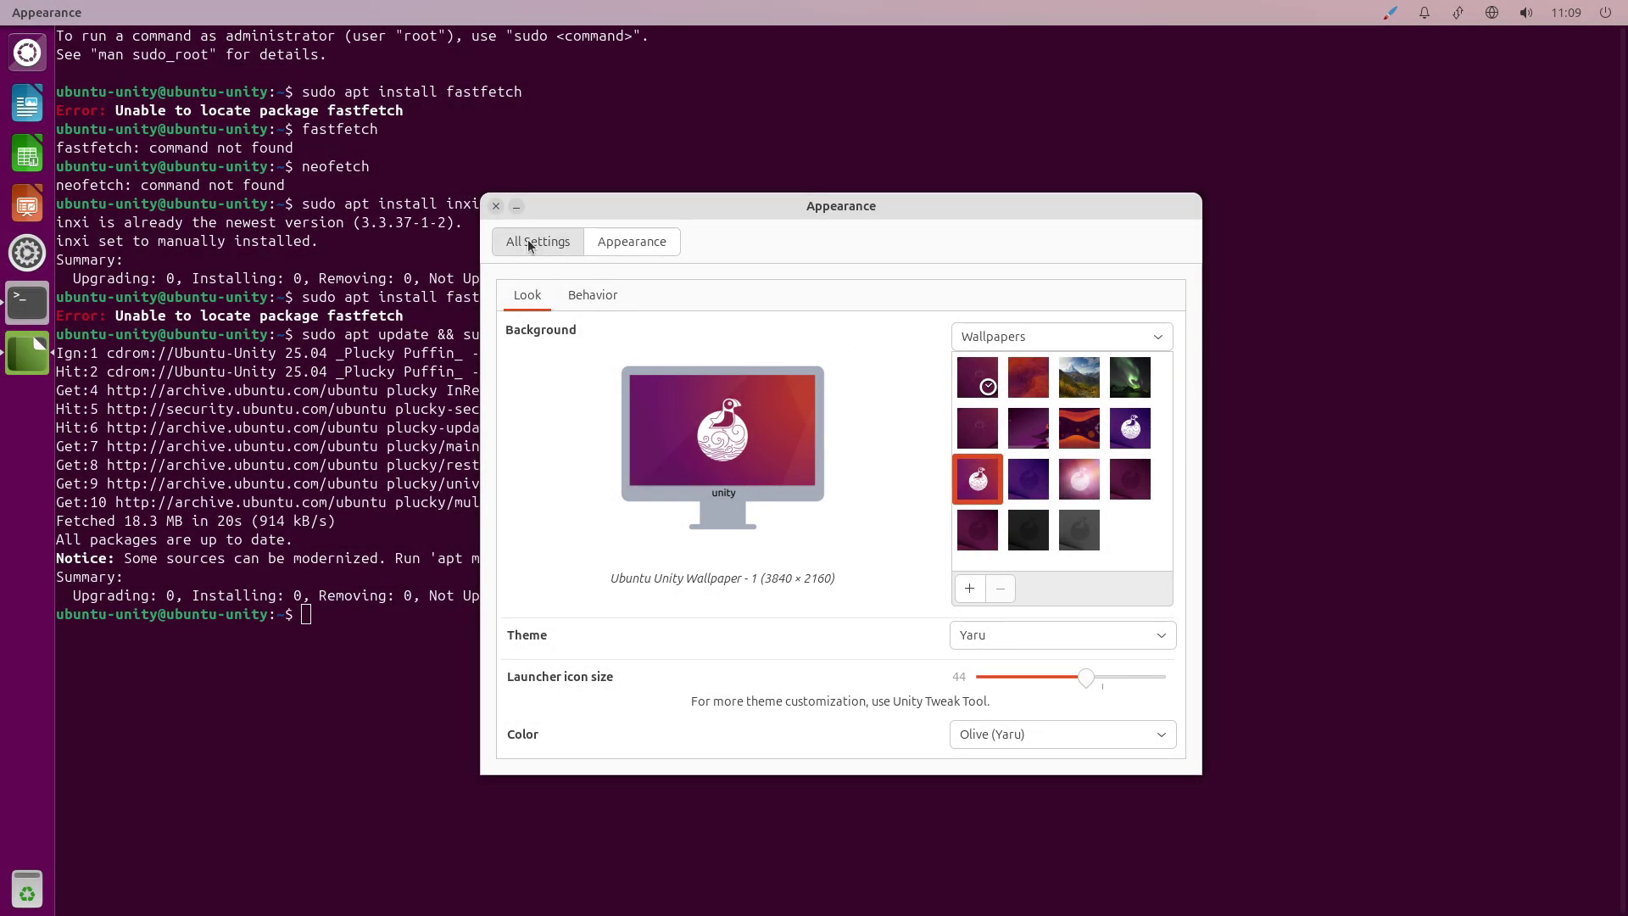
Open the Power panel from All Settings, then close System Settings.
left_click(531, 243)
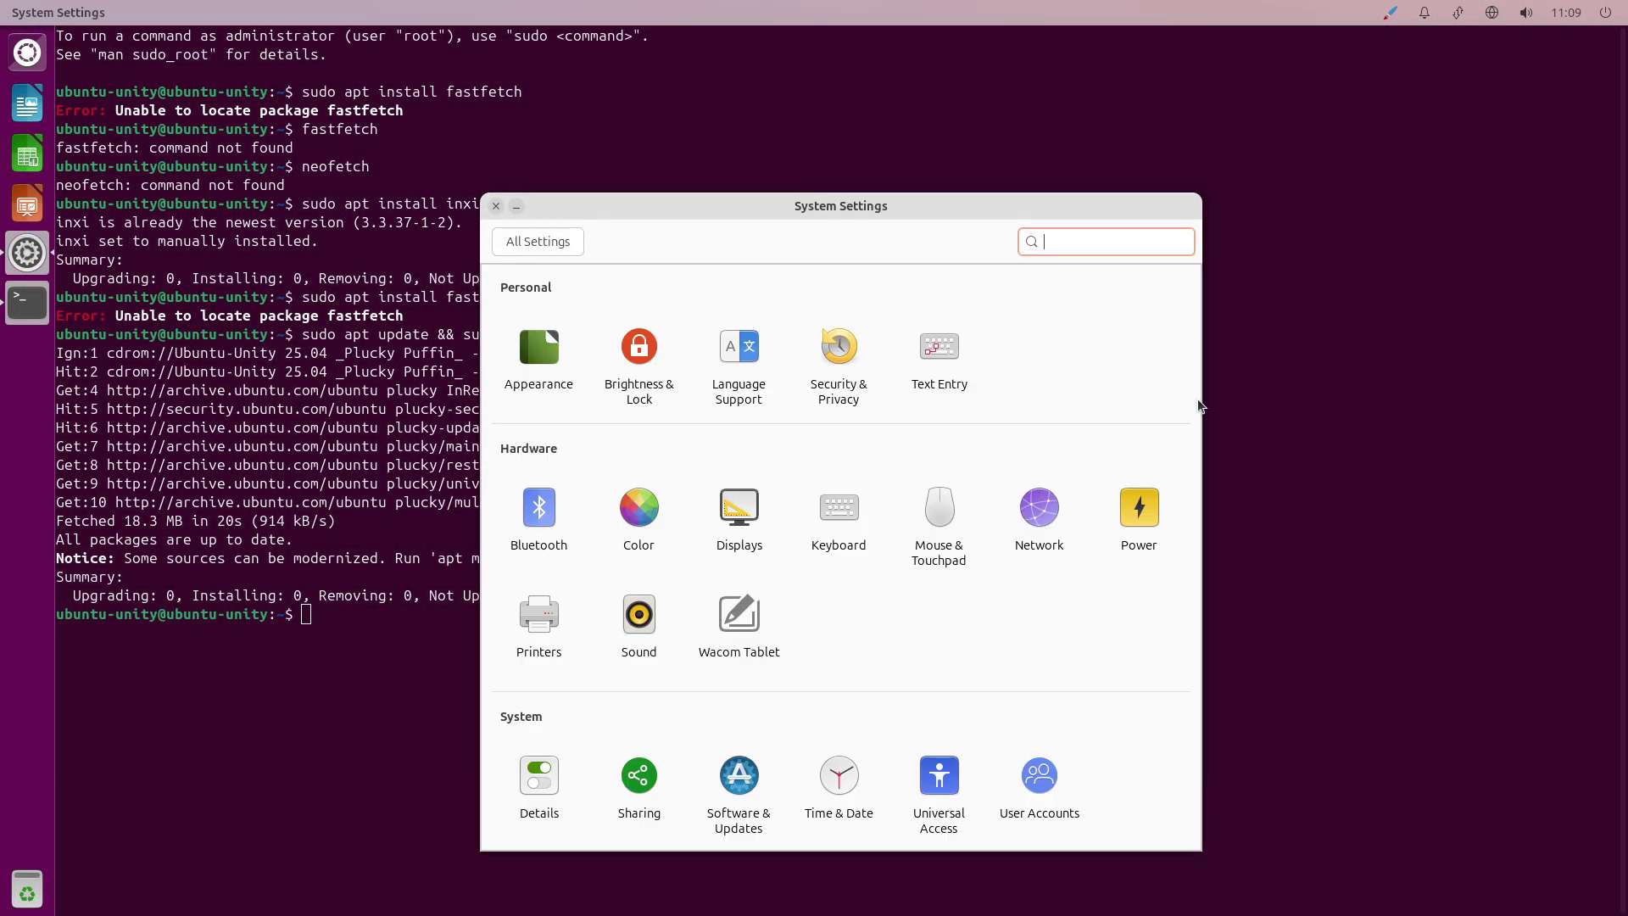
left_click(1128, 517)
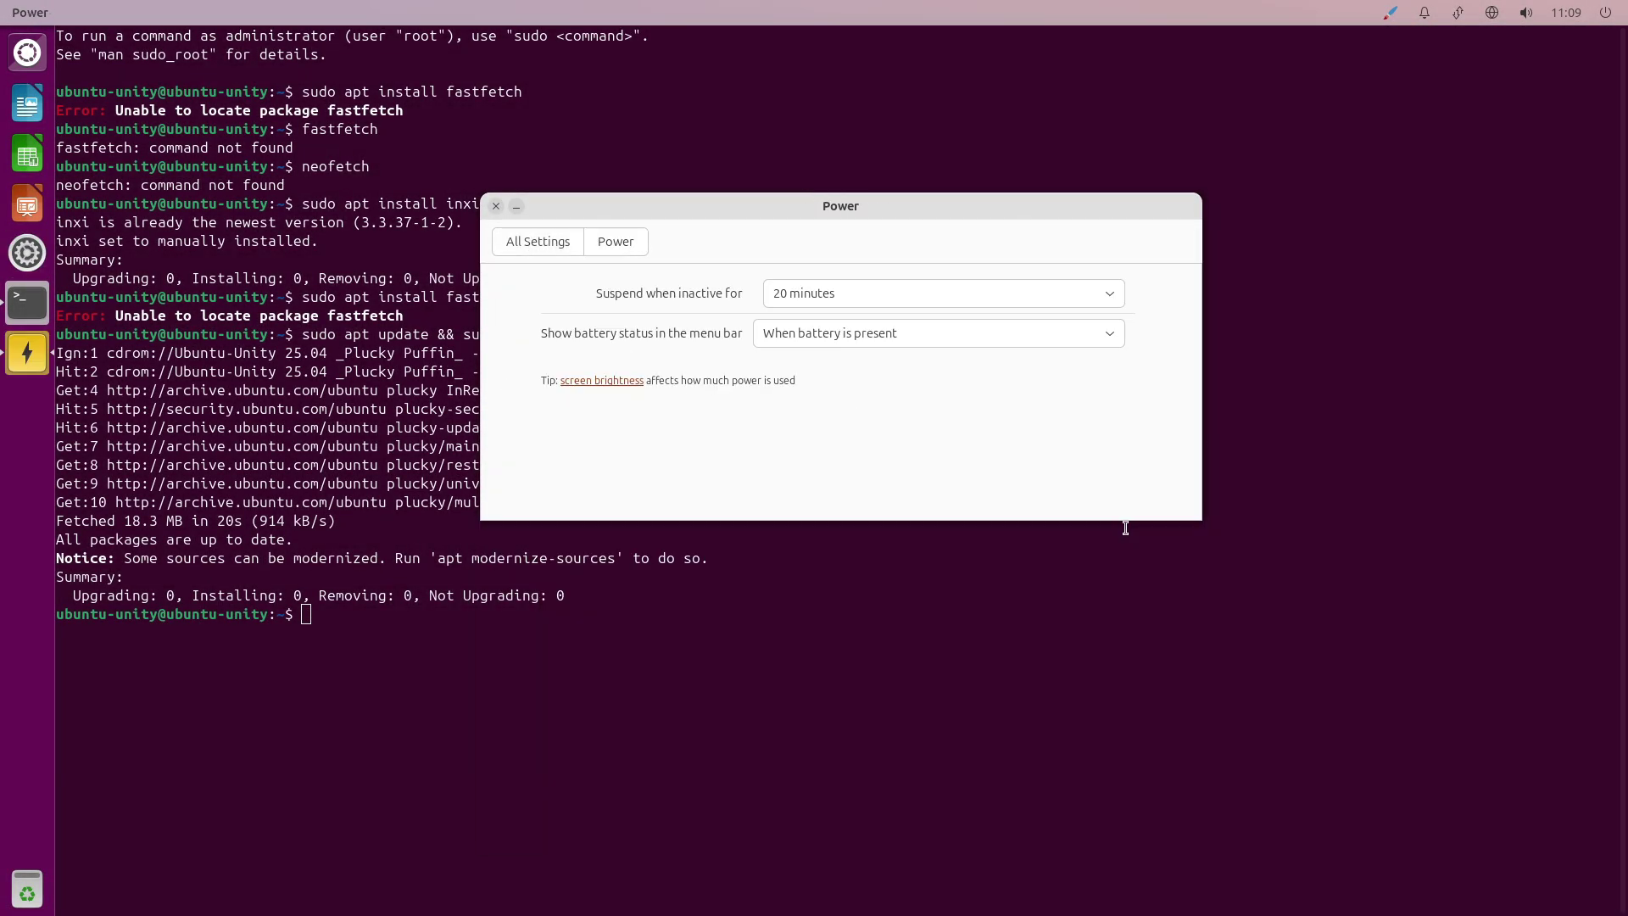
left_click(496, 206)
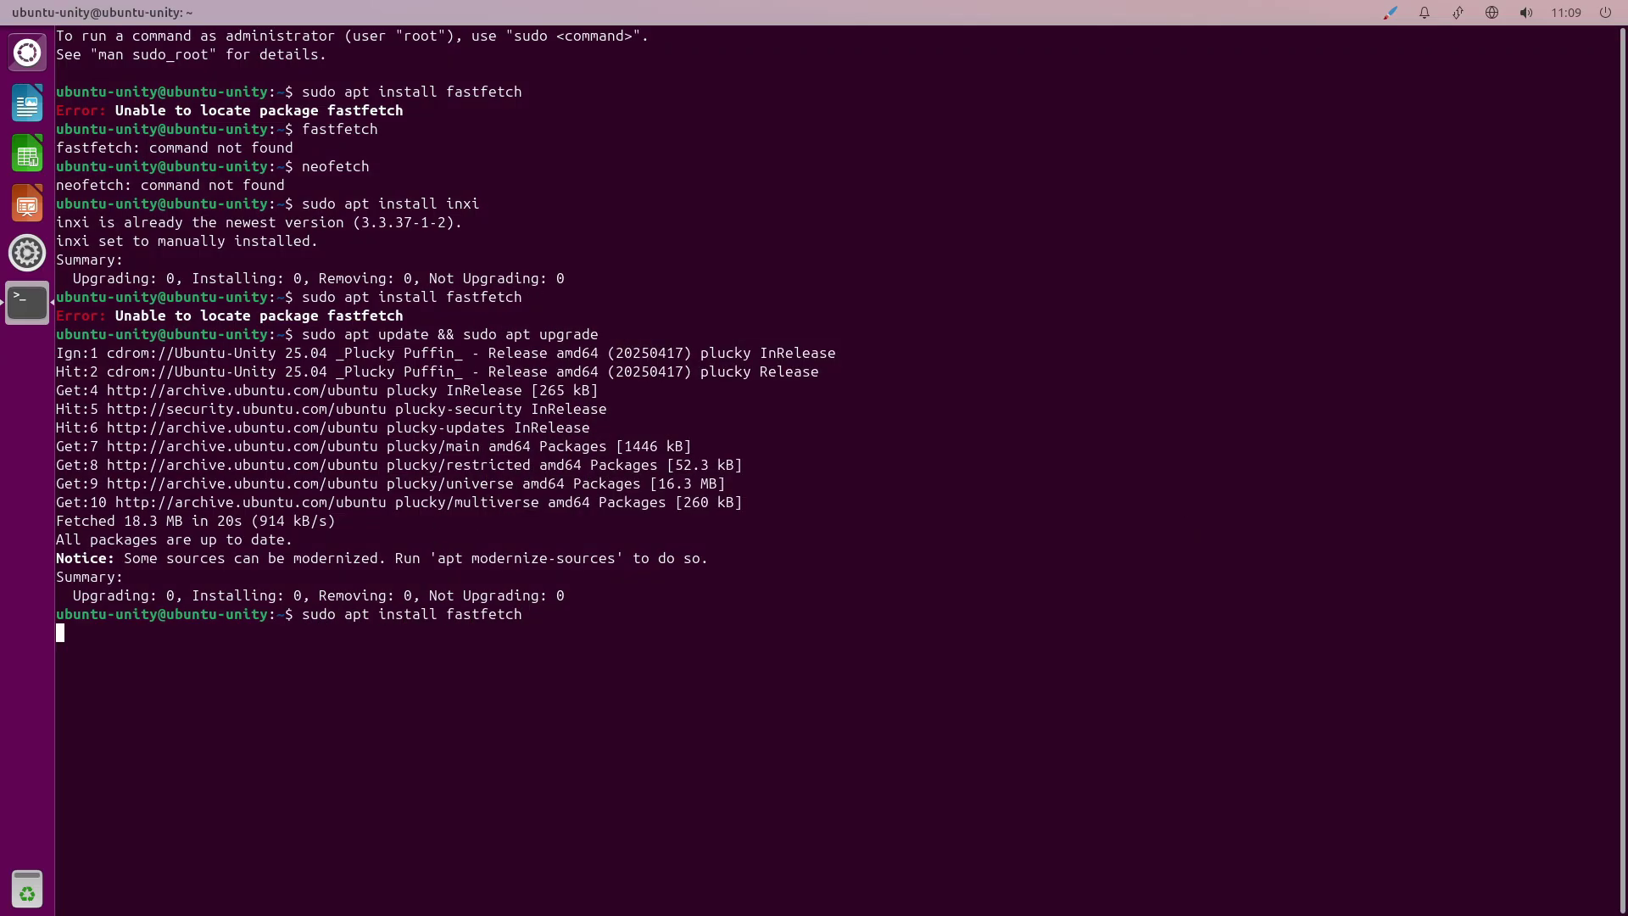
Confirm the fastfetch install and run fastfetch to print the system summary.
type("y")
key("Return")
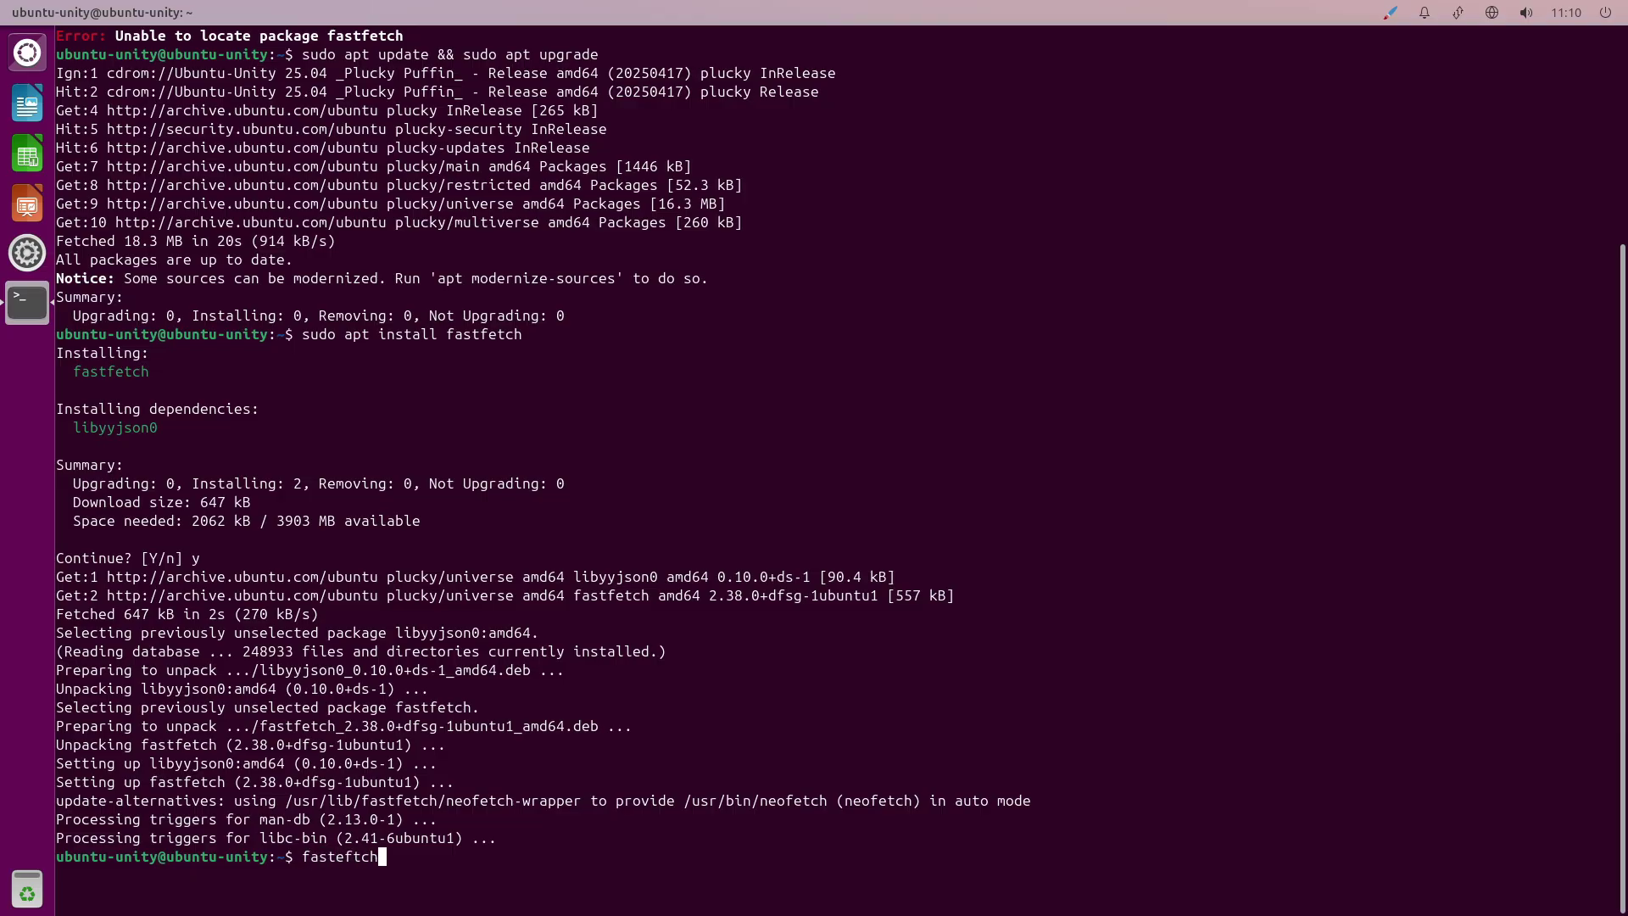
key("Return")
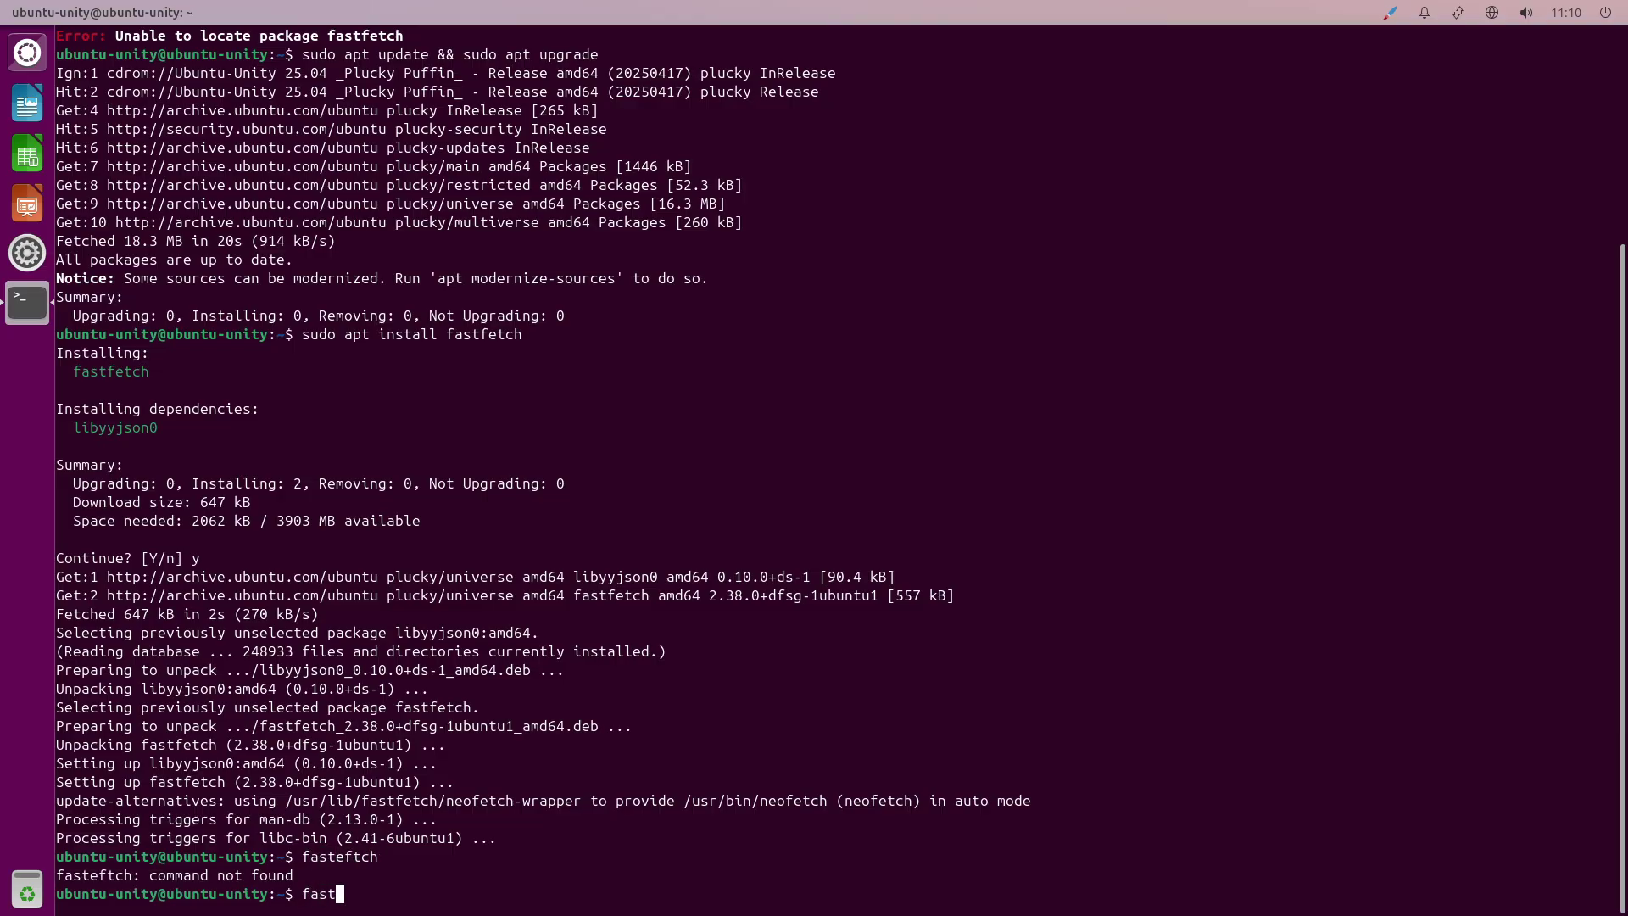
type("fastfetch")
key("Return")
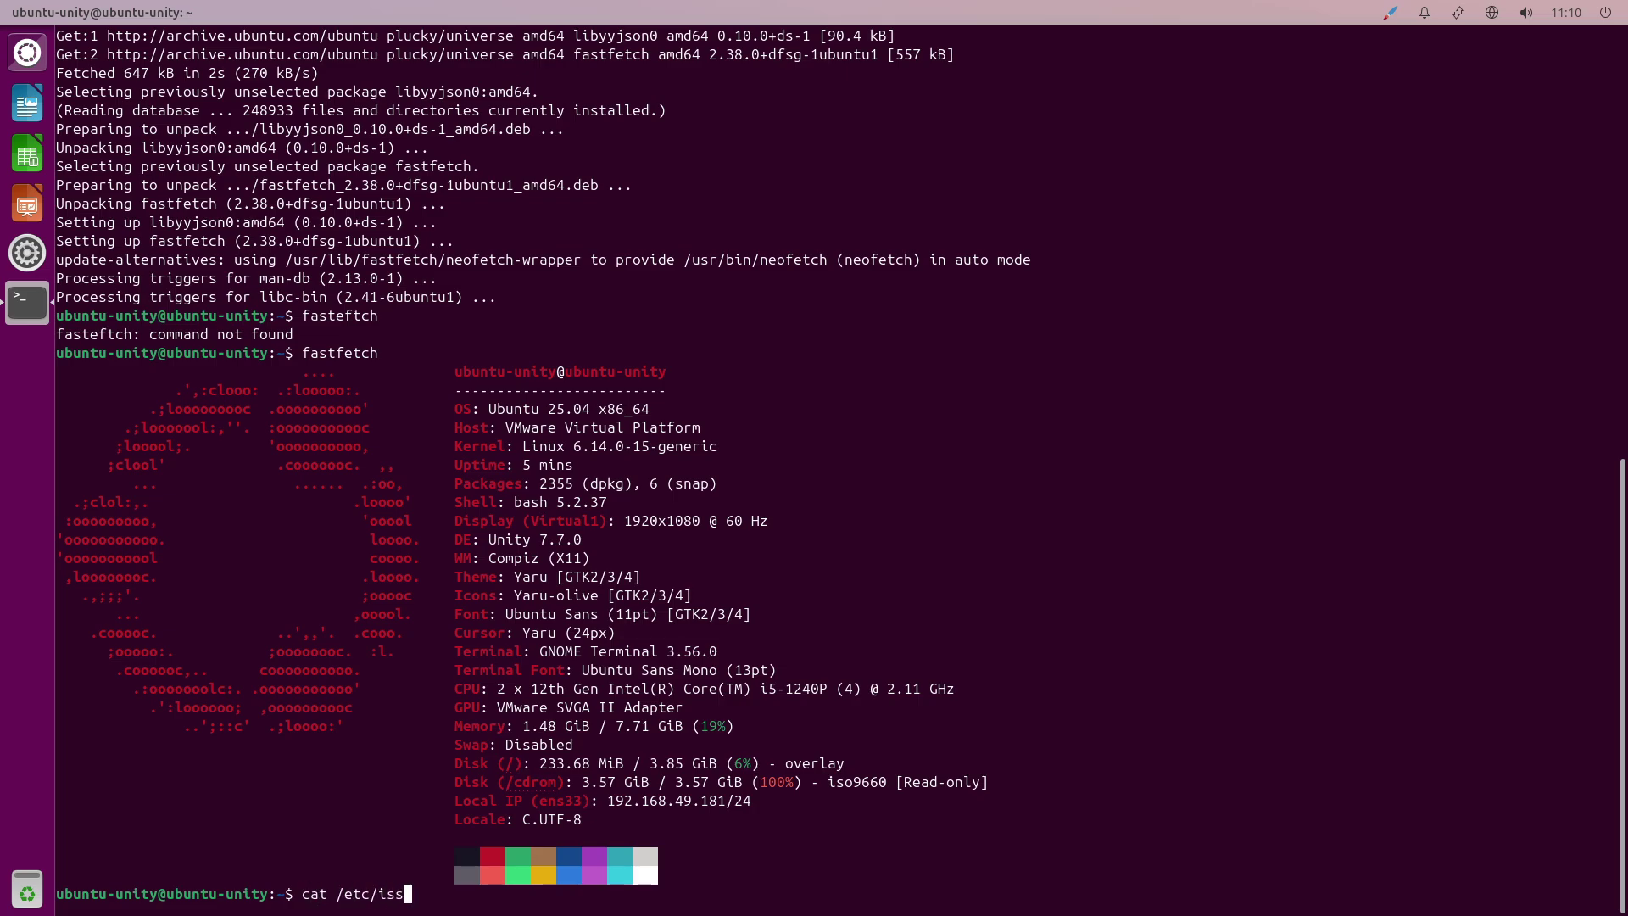
Print the release from /etc/issue and run the inxi -sv8 system report.
type("cat /etc/issue")
key("Return")
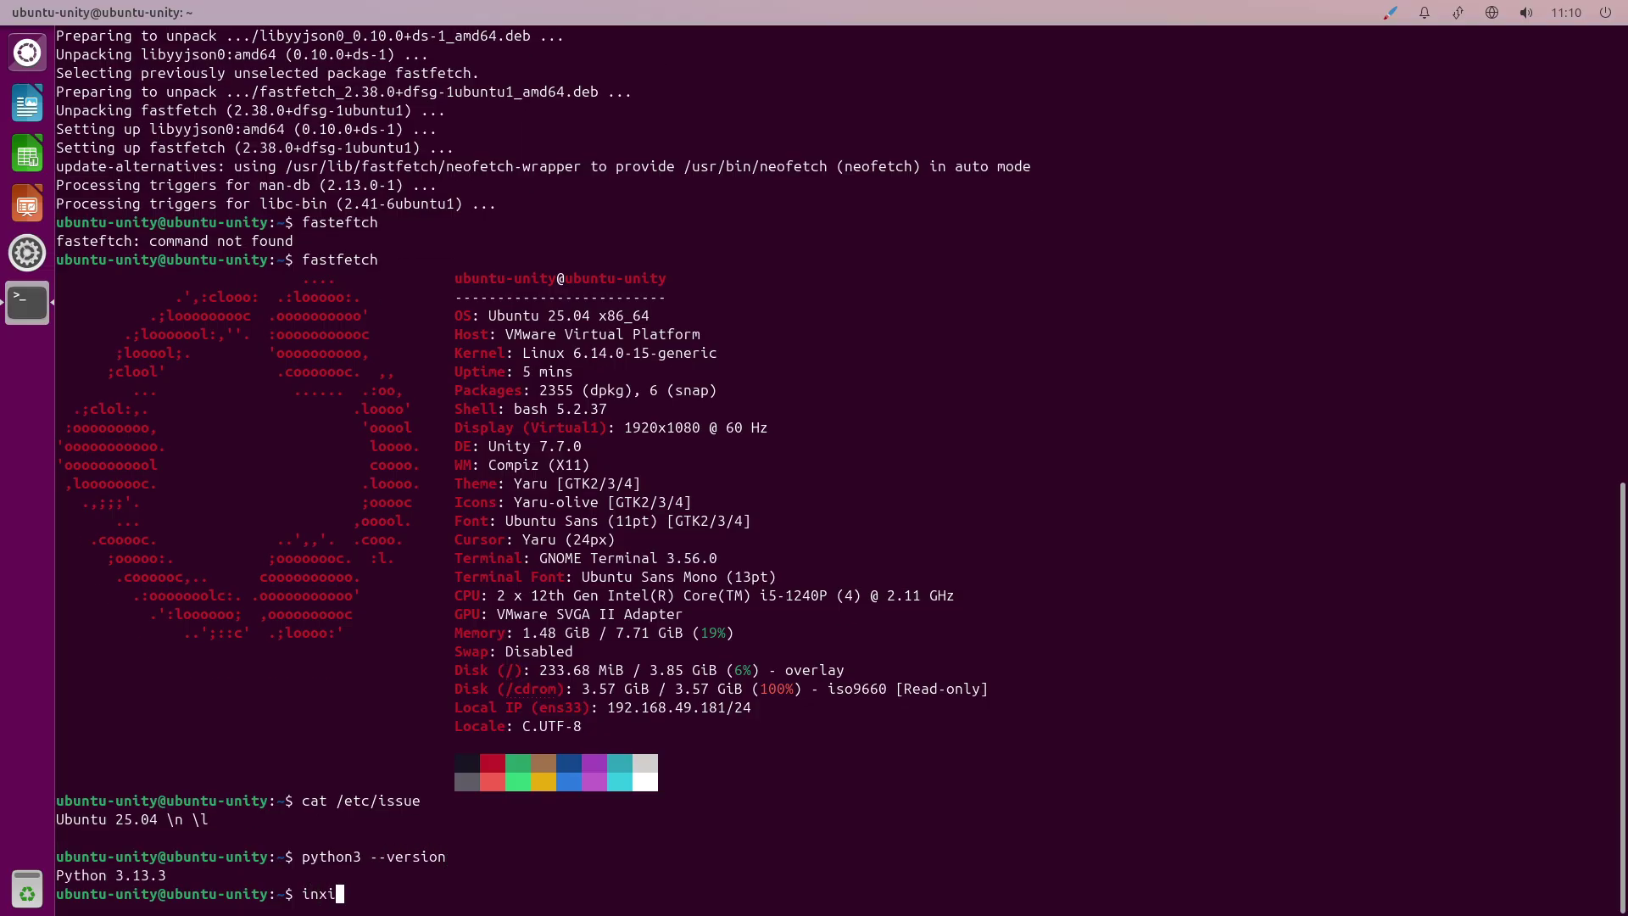
key("Return")
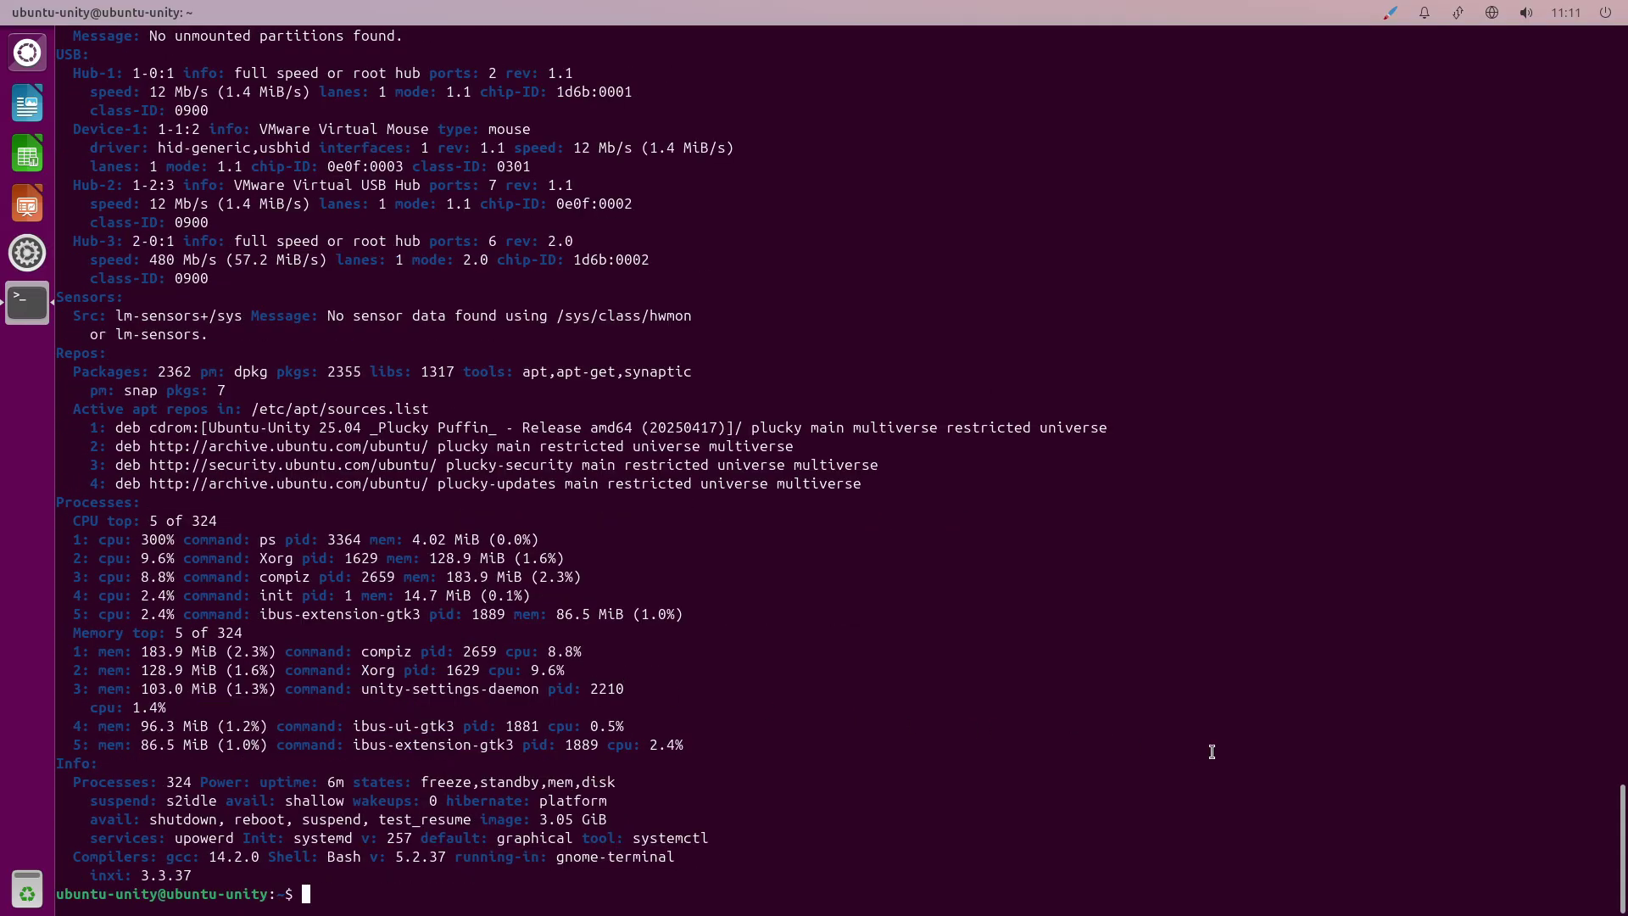
Open the Colors page of the terminal's Preferences.
right_click(1172, 638)
left_click(1255, 740)
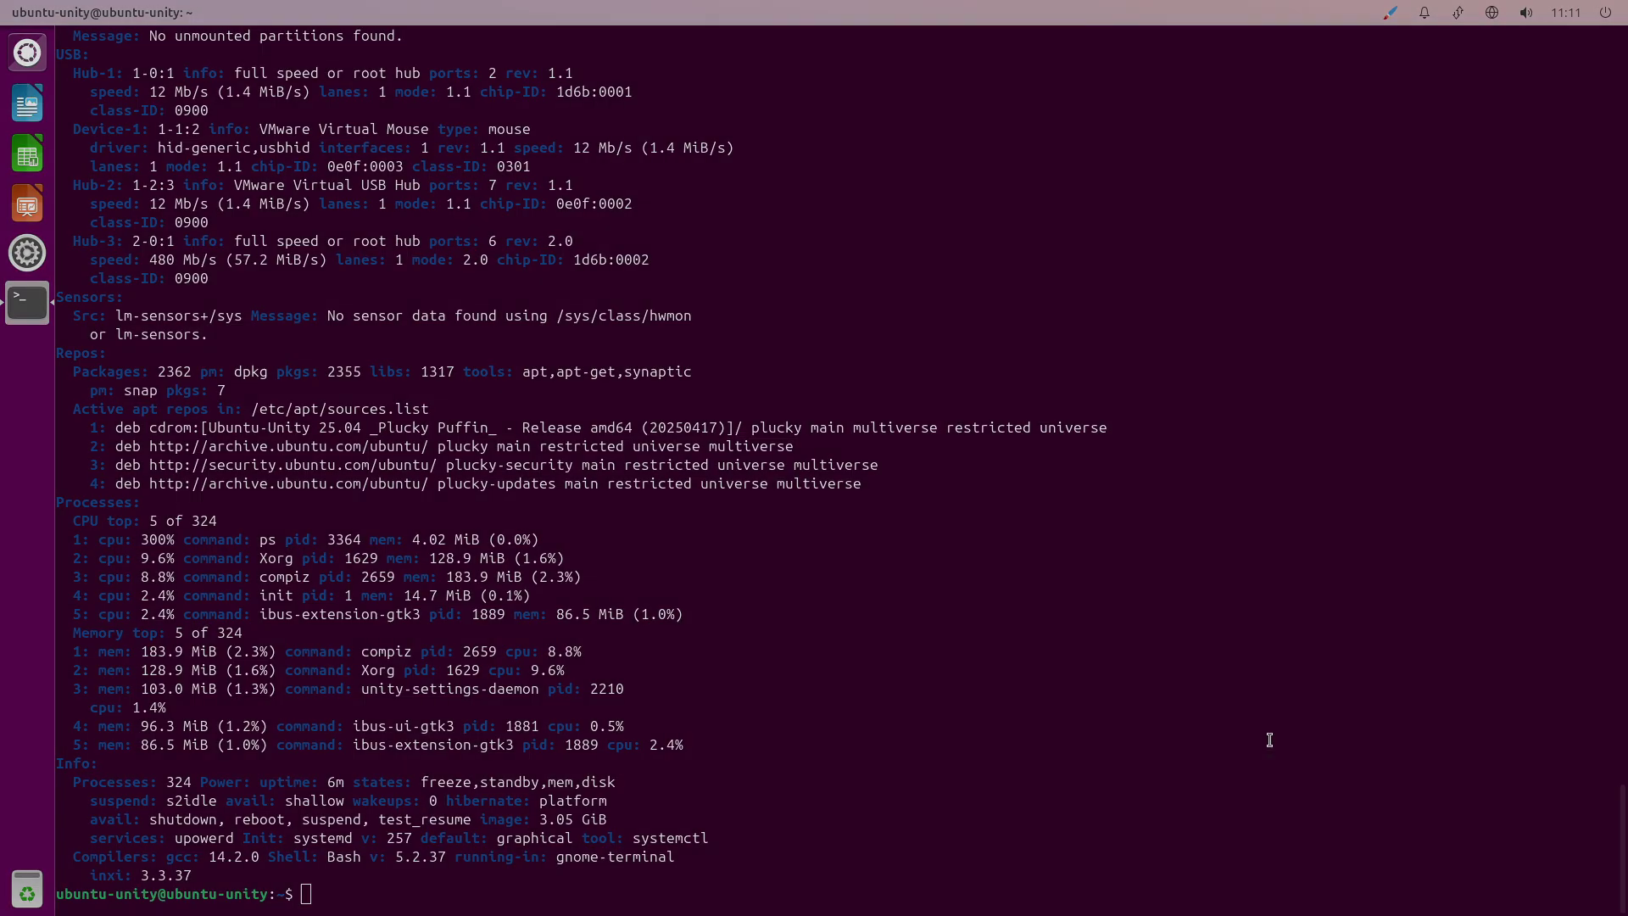
left_click(693, 238)
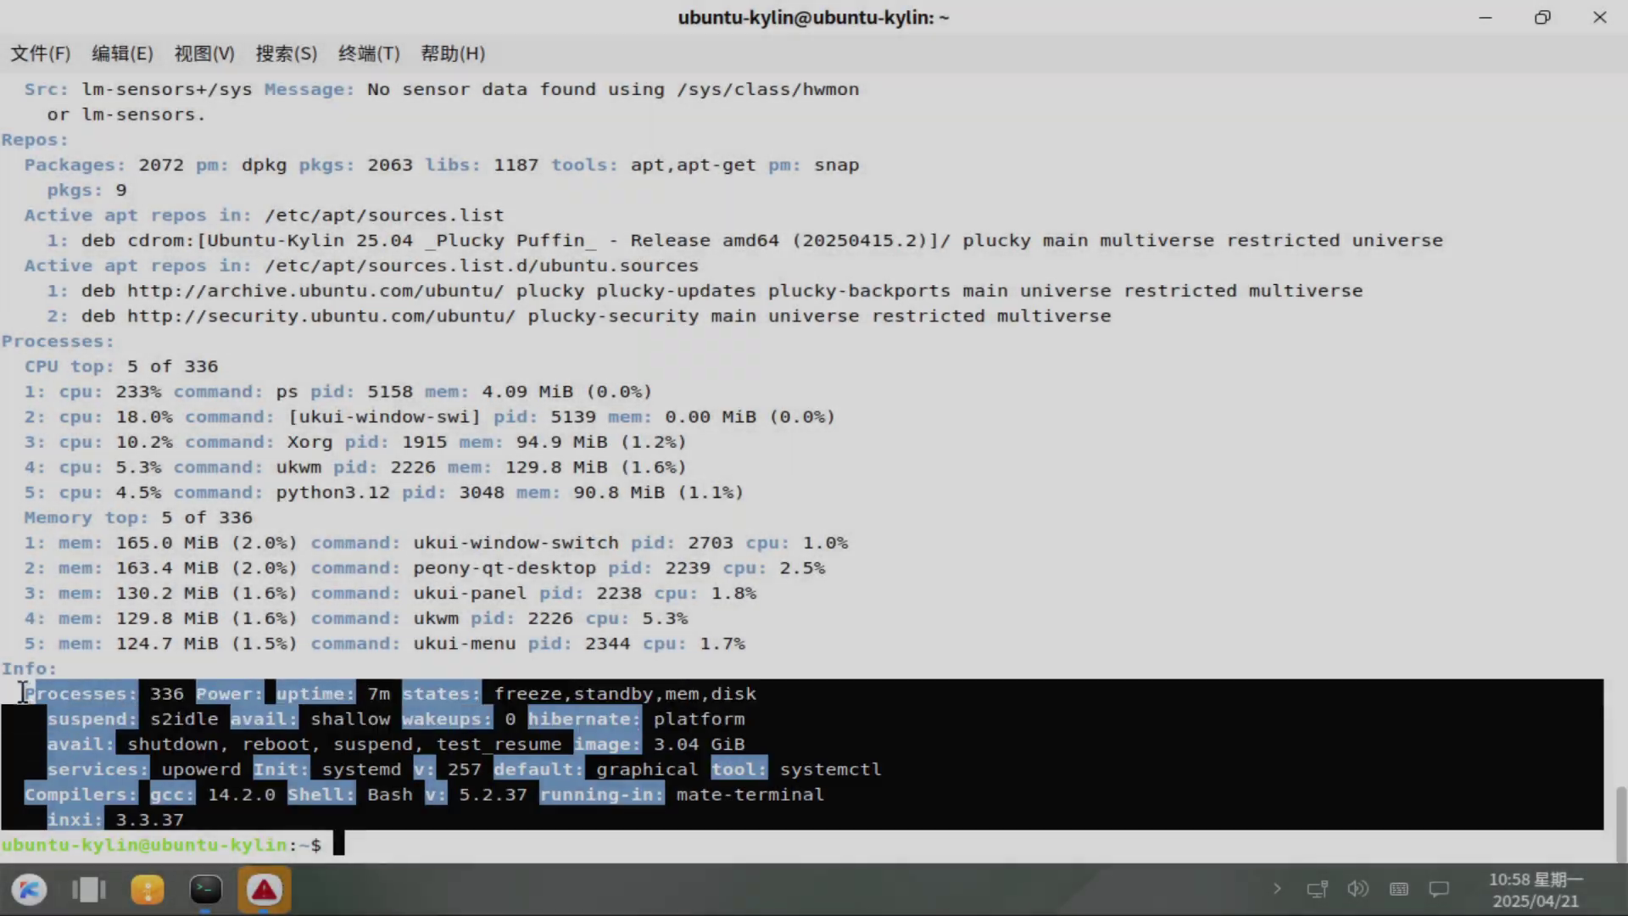
Clear the terminal selection and check the Python version with python3 --version.
left_click_drag(23, 693, 6, 671)
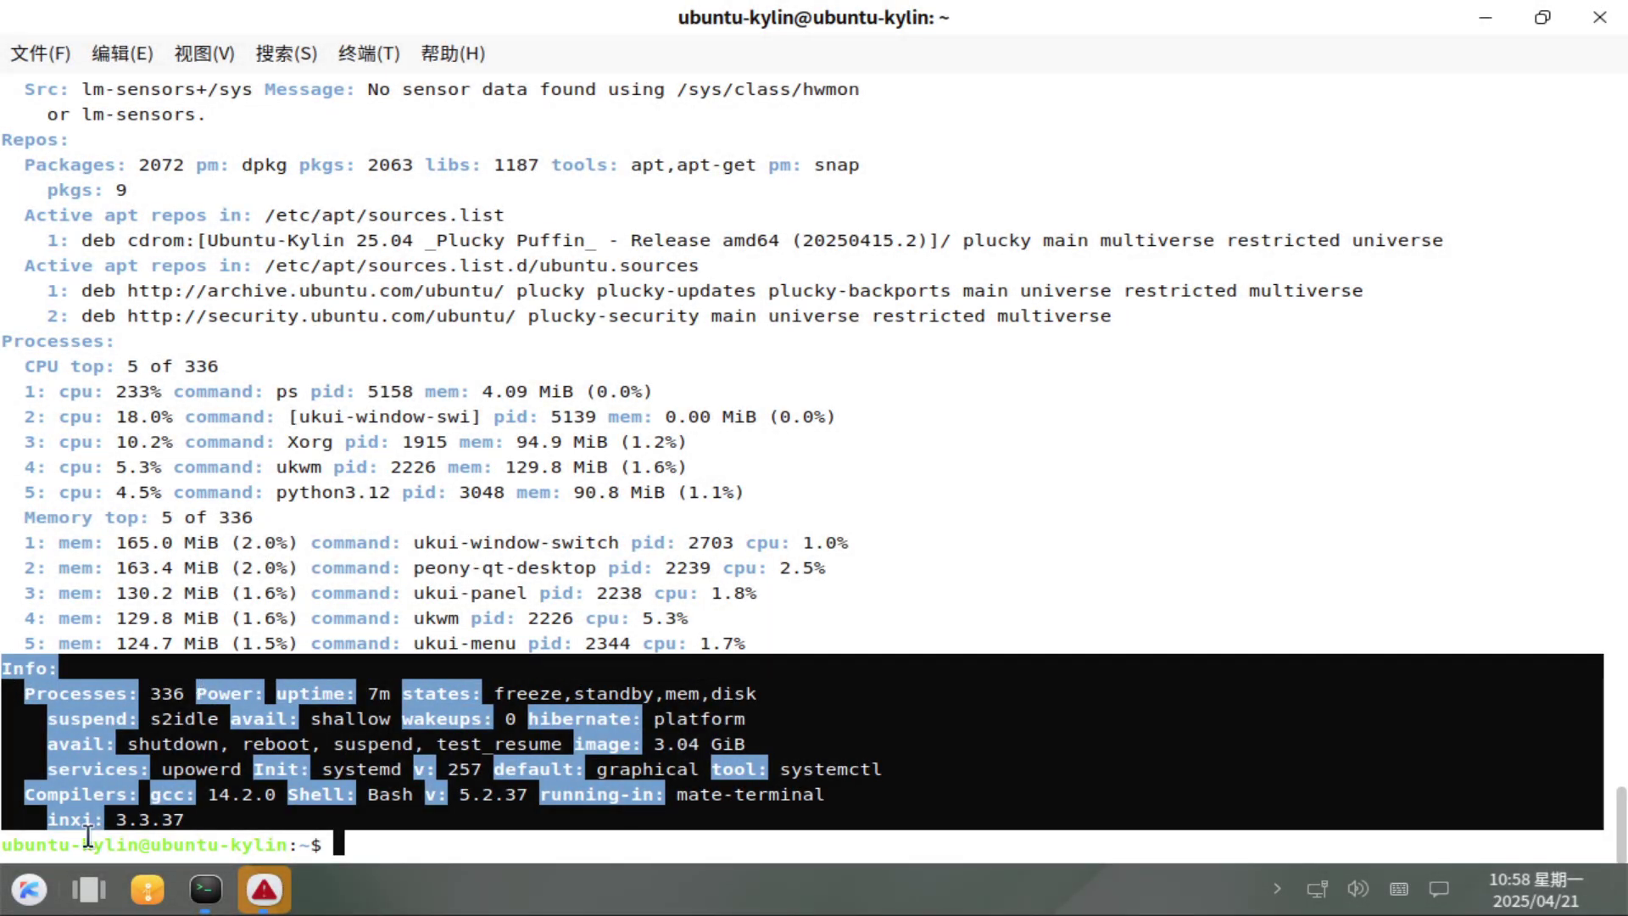
left_click(360, 844)
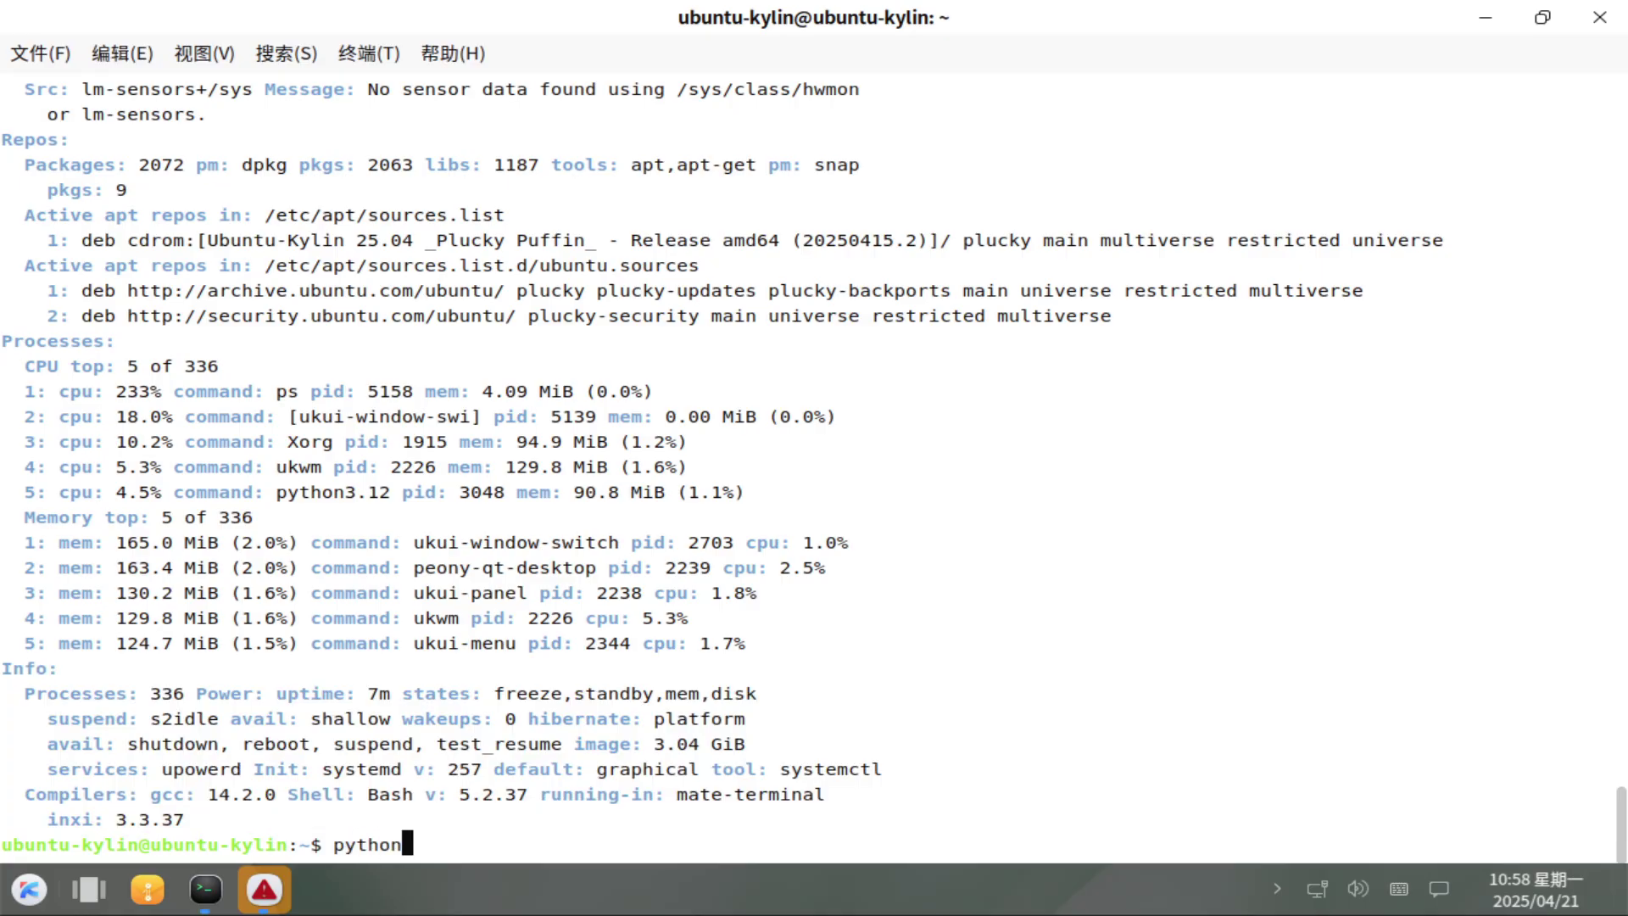
type("python3 --version")
key("Return")
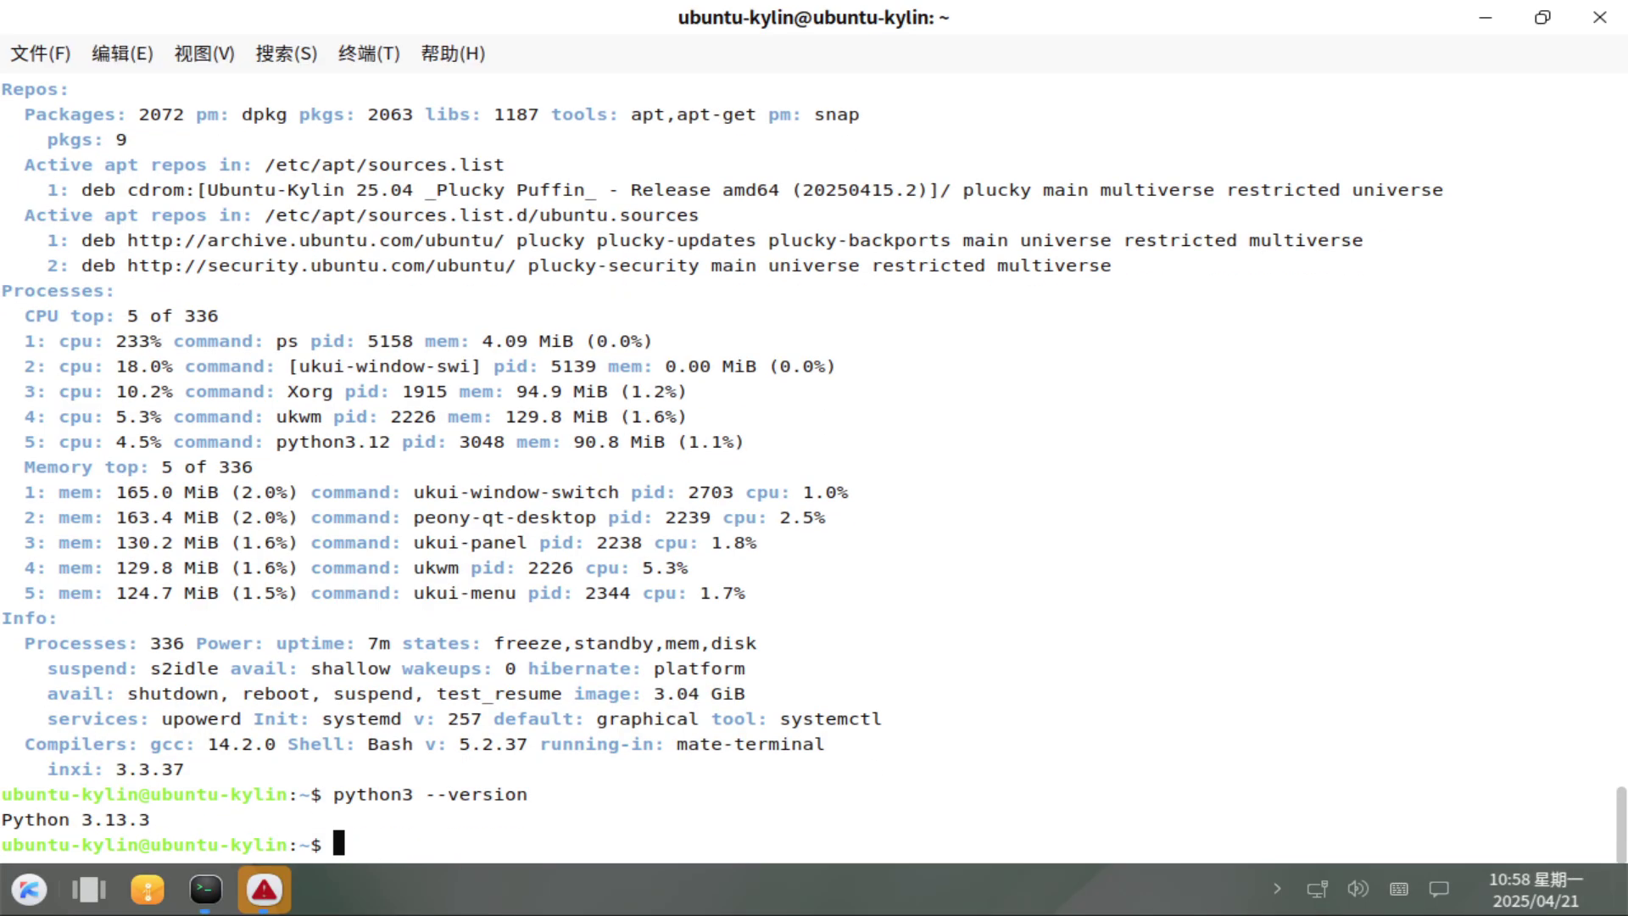
Exit the terminal, decline the Settings crash report, and open the 计算机 desktop icon.
type("exit")
key("Return")
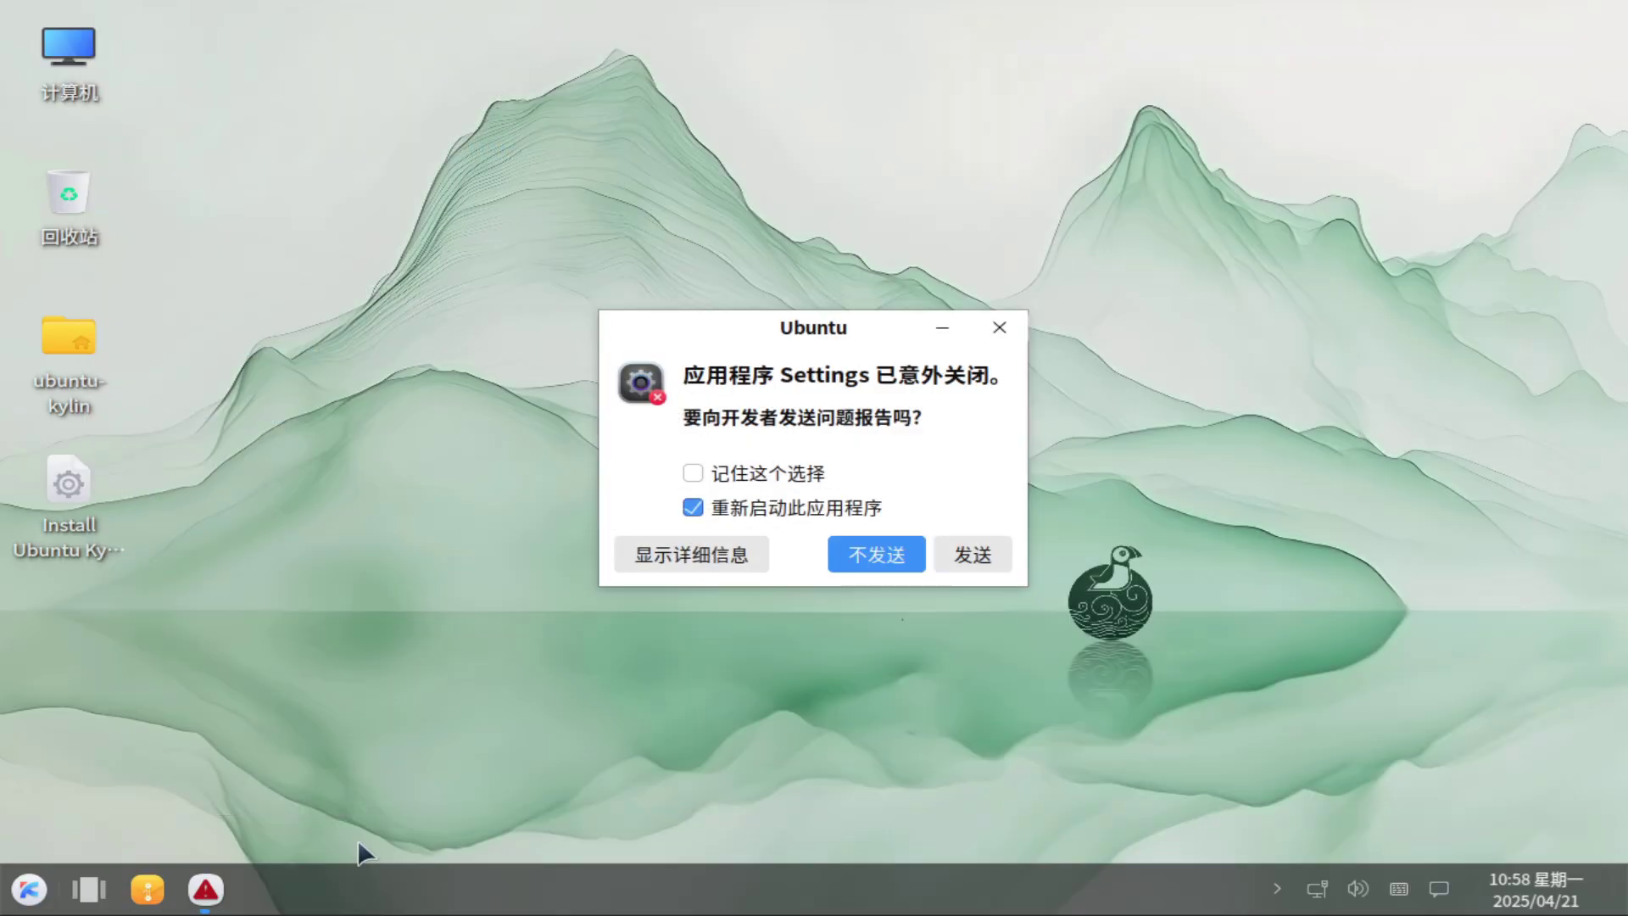
left_click(877, 555)
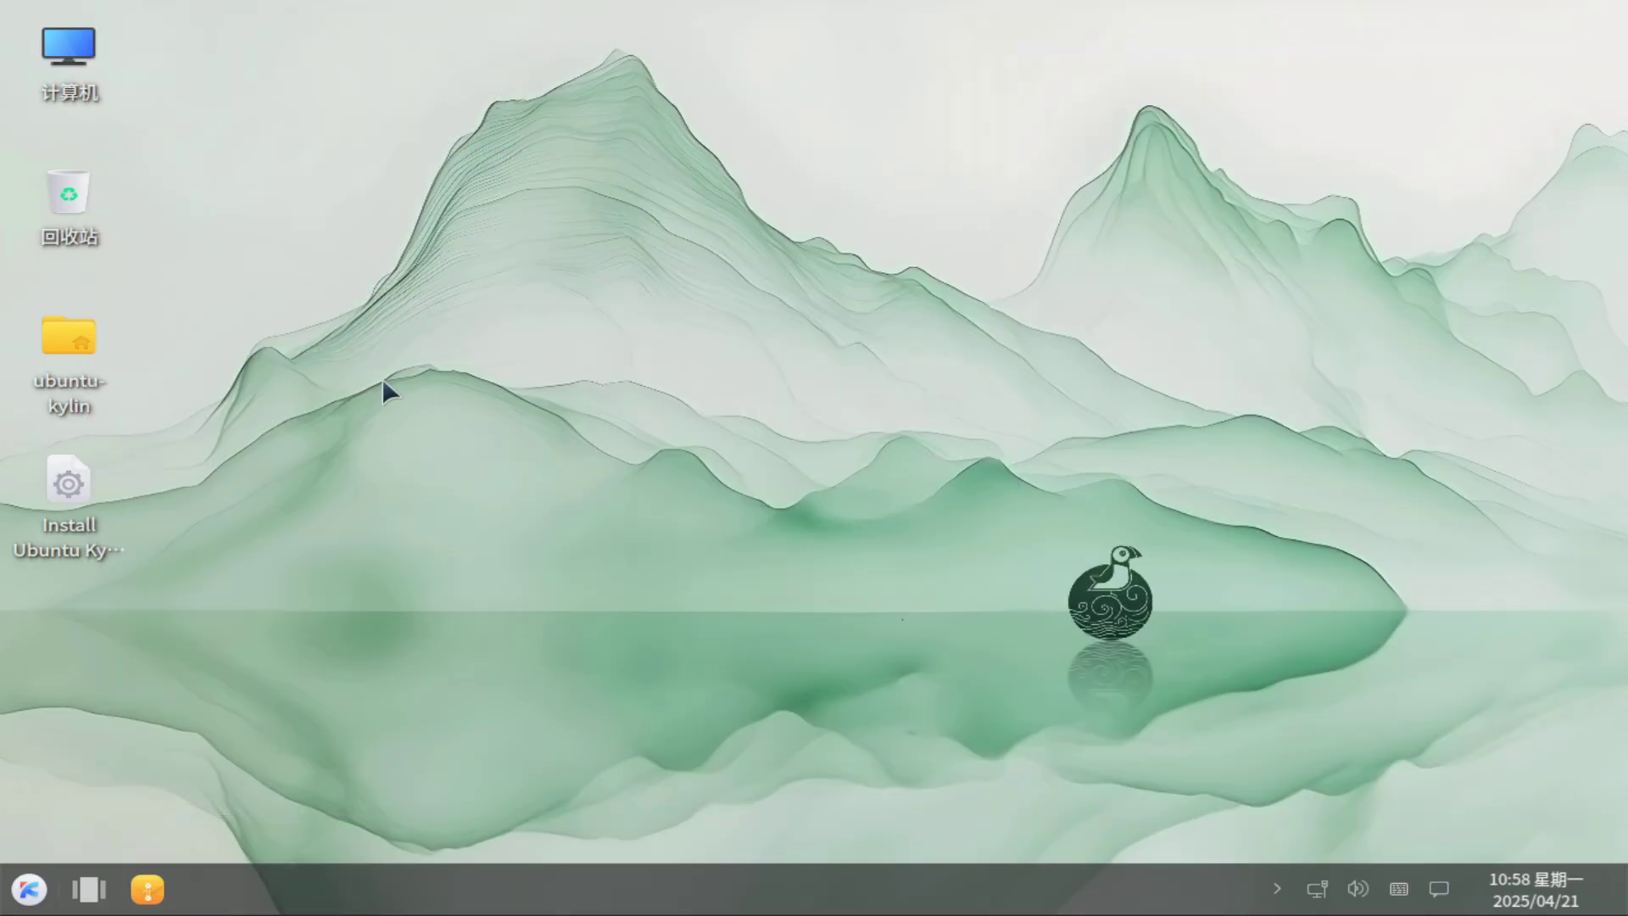
right_click(78, 483)
left_click(570, 257)
left_click(231, 558)
right_click(80, 82)
left_click(437, 379)
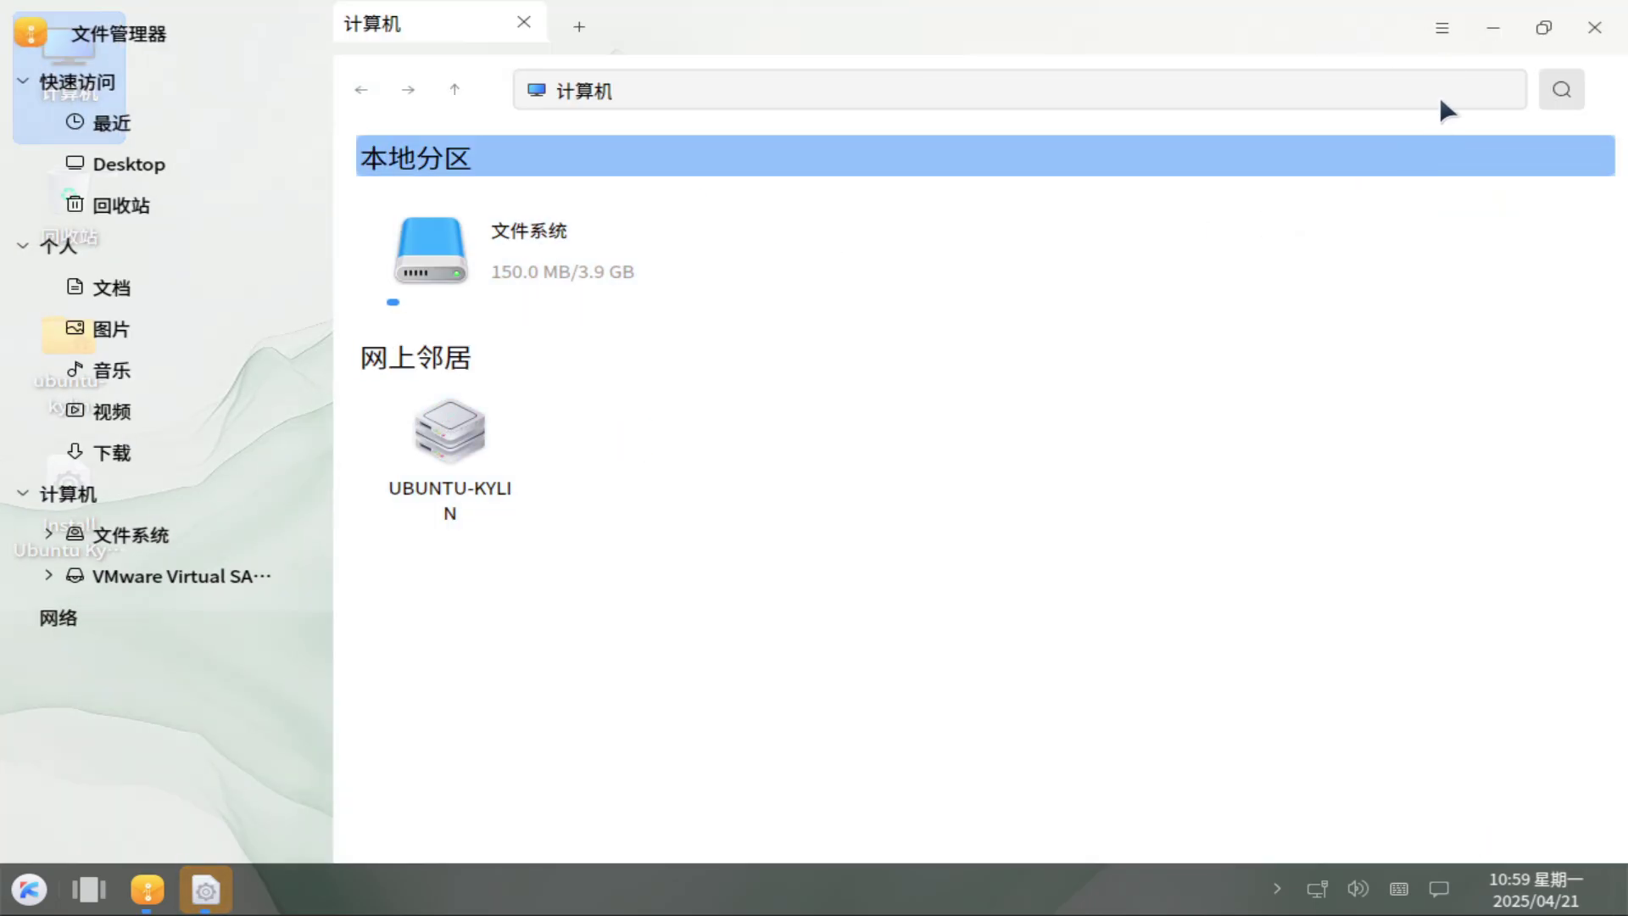
Show the file manager's help, then its About dialog reporting version 4.0.0.2-1.
left_click(1442, 28)
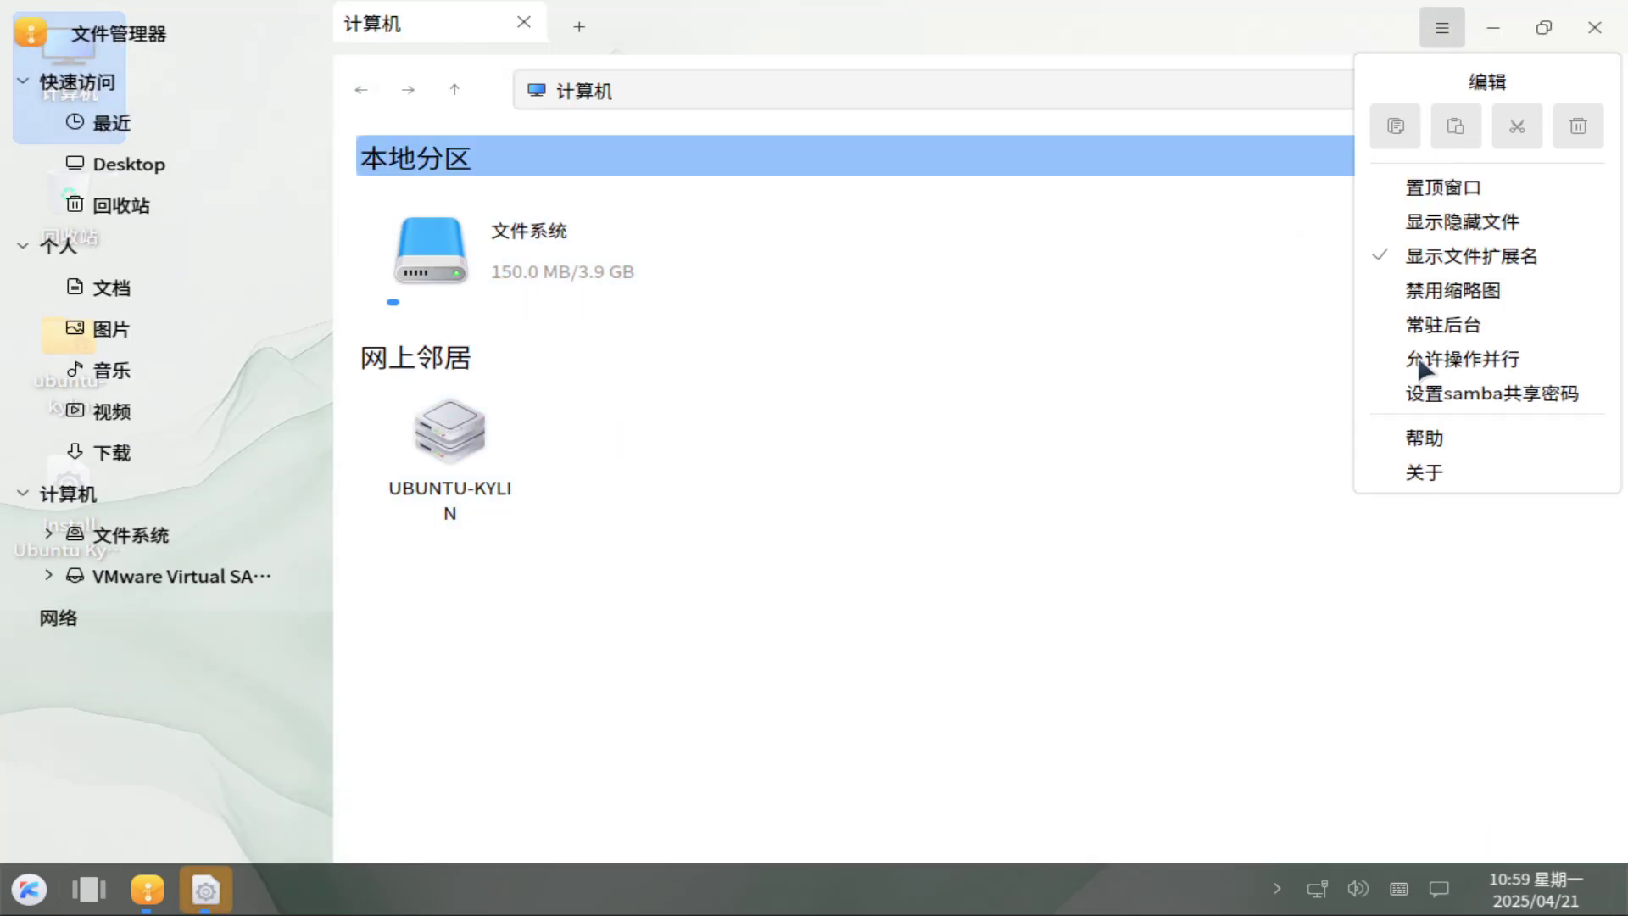
left_click(1418, 436)
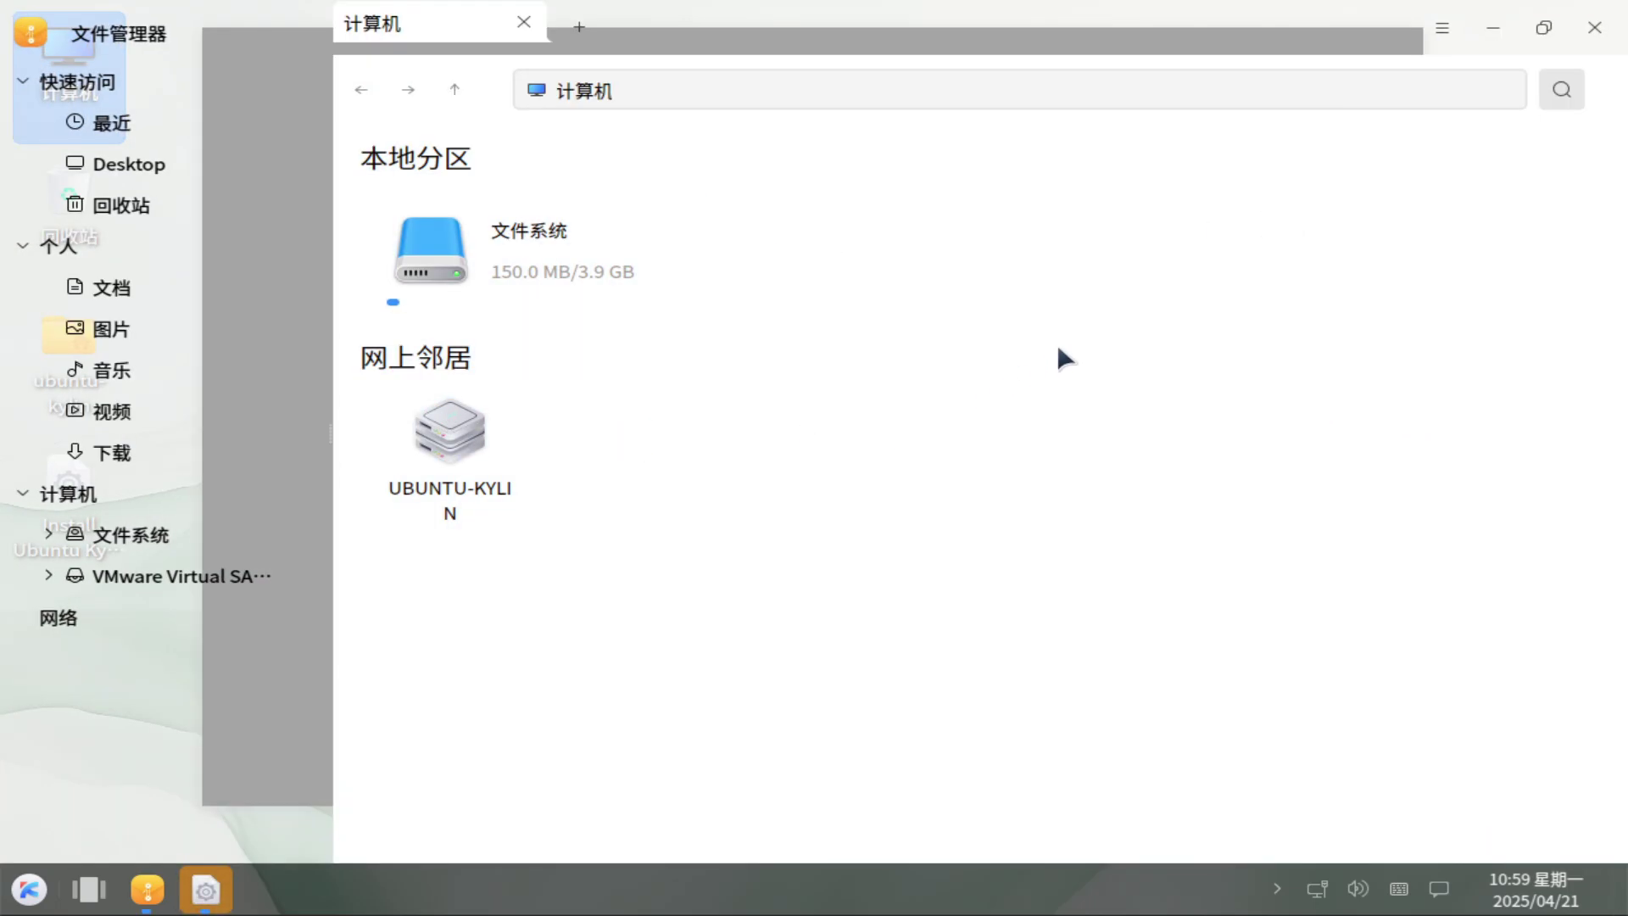
left_click(1450, 27)
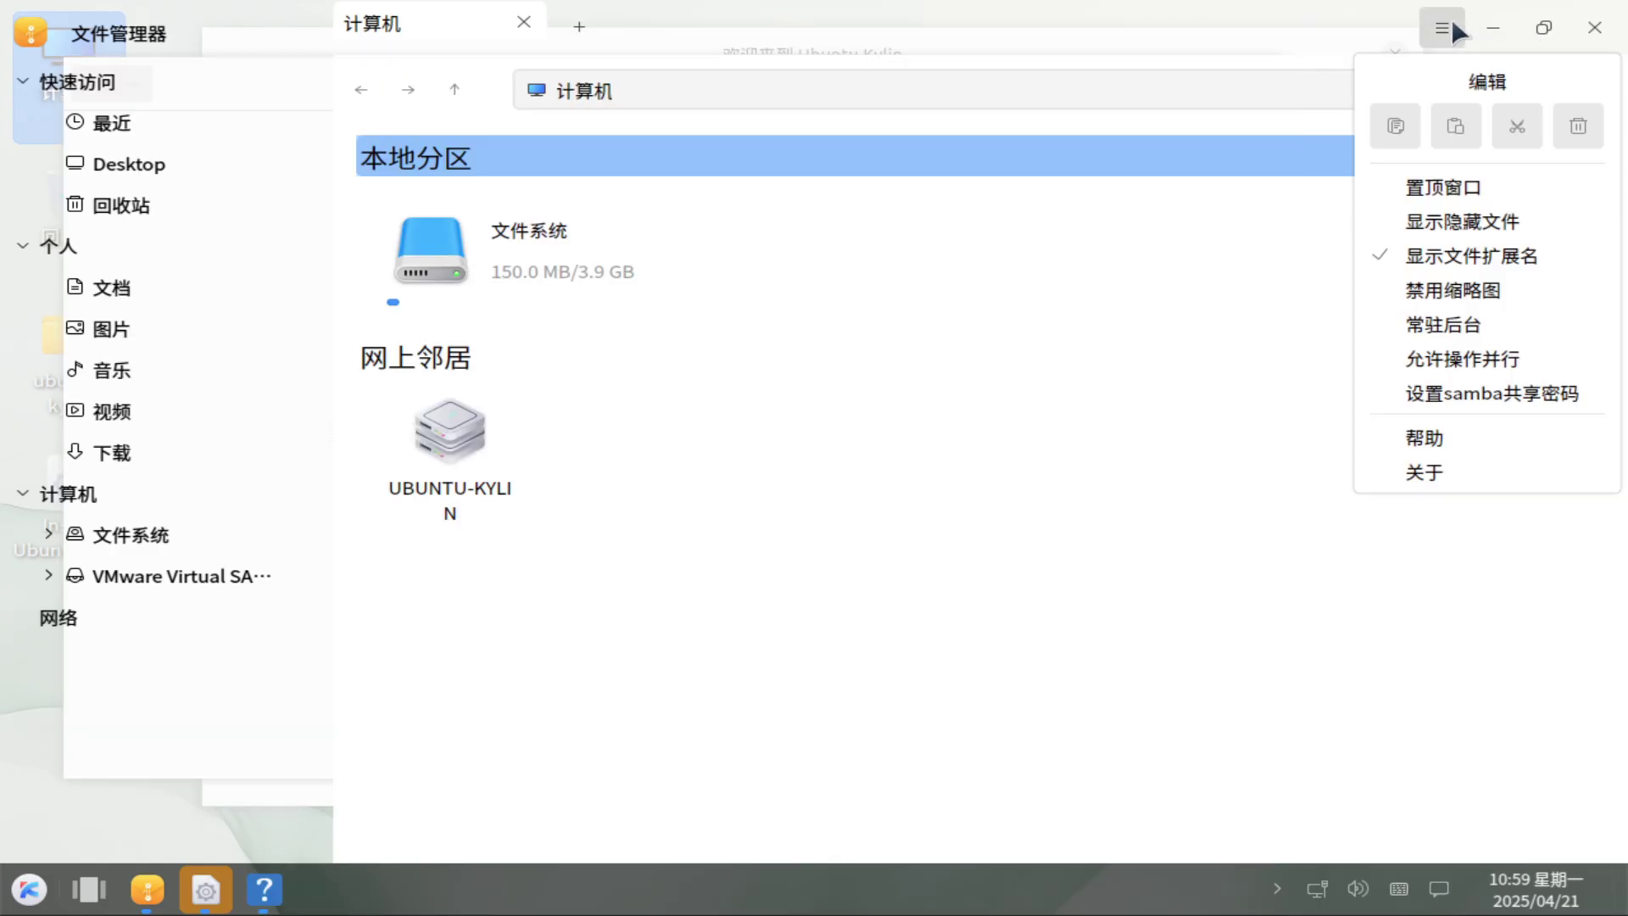
left_click(1433, 475)
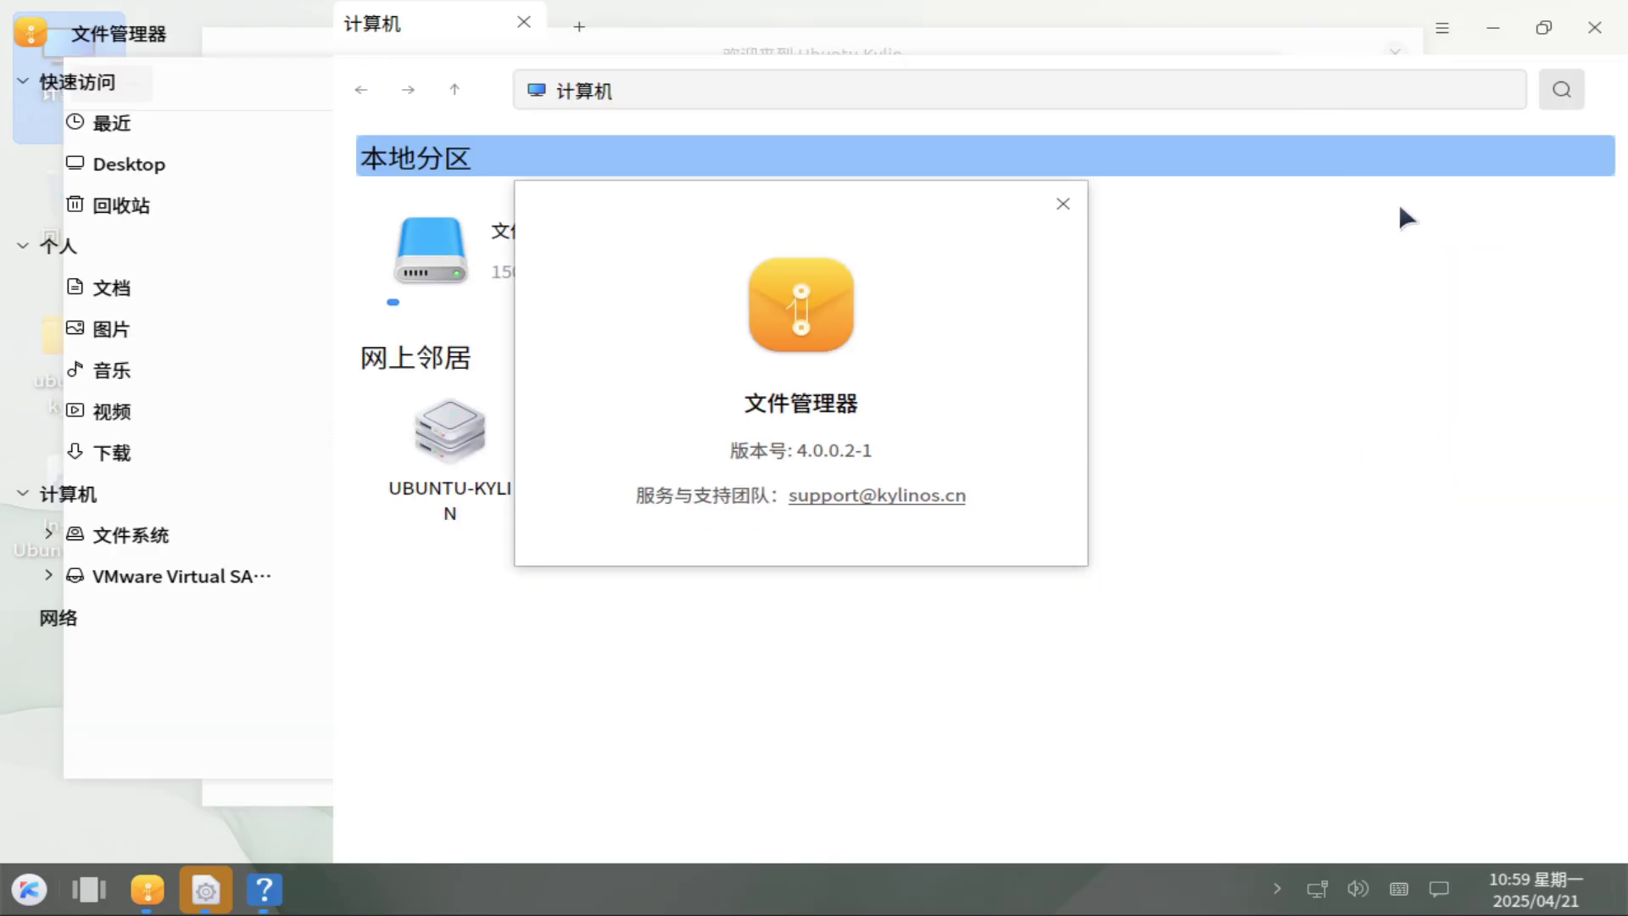
Close the file manager, view the full help index, then close the Help window.
left_click(1062, 203)
left_click(1593, 29)
left_click(1094, 83)
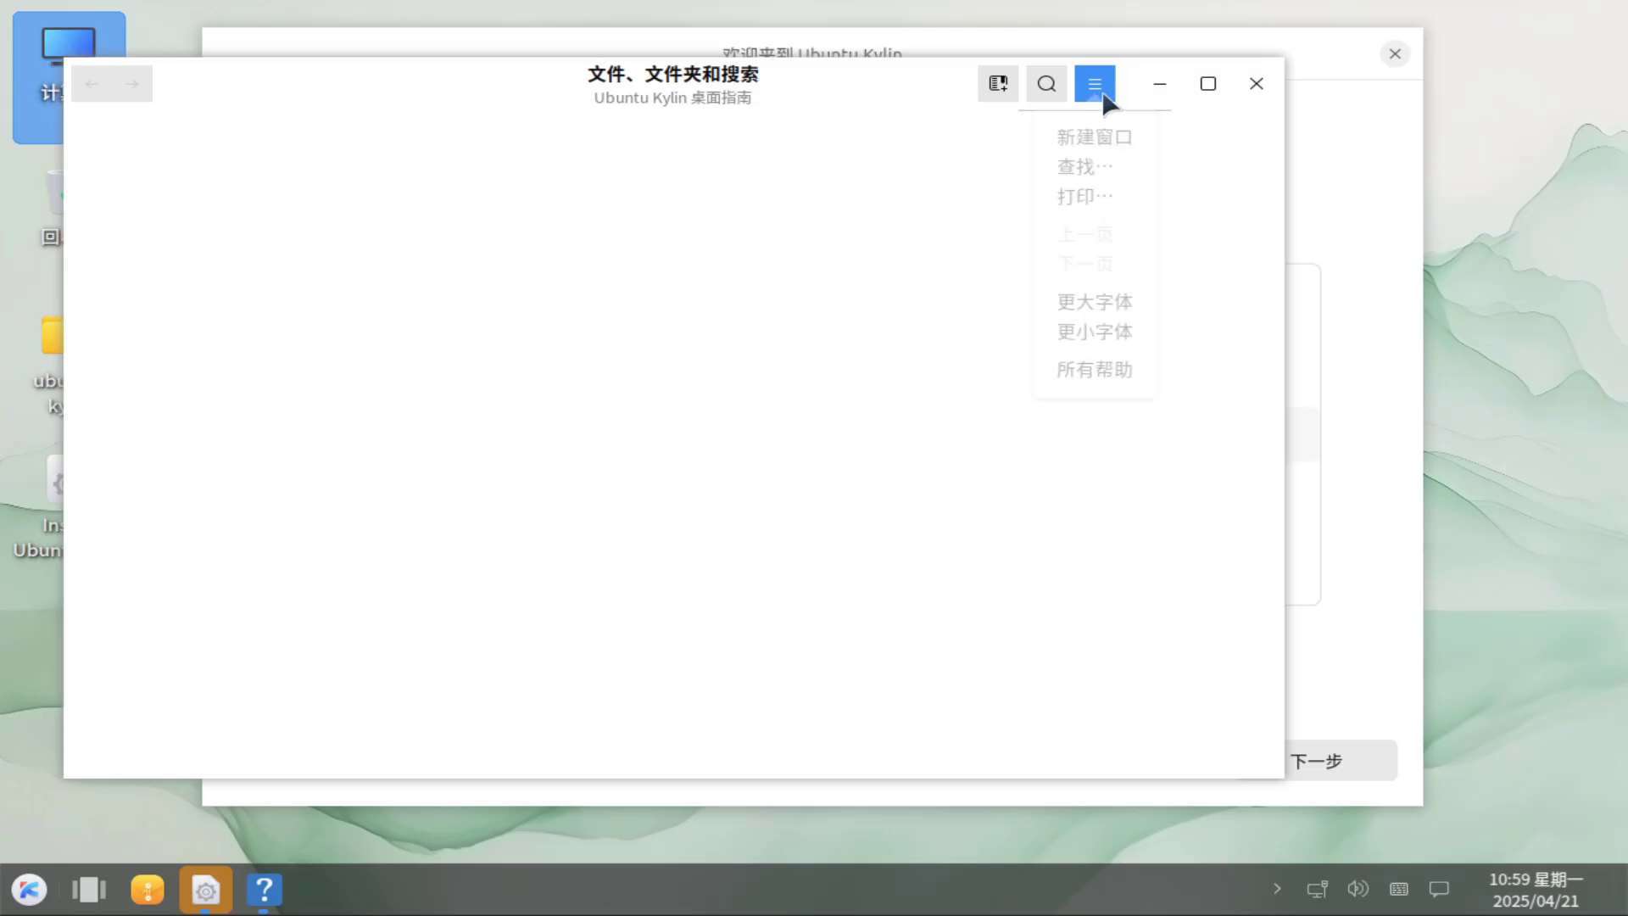
left_click(1100, 386)
left_click(1343, 144)
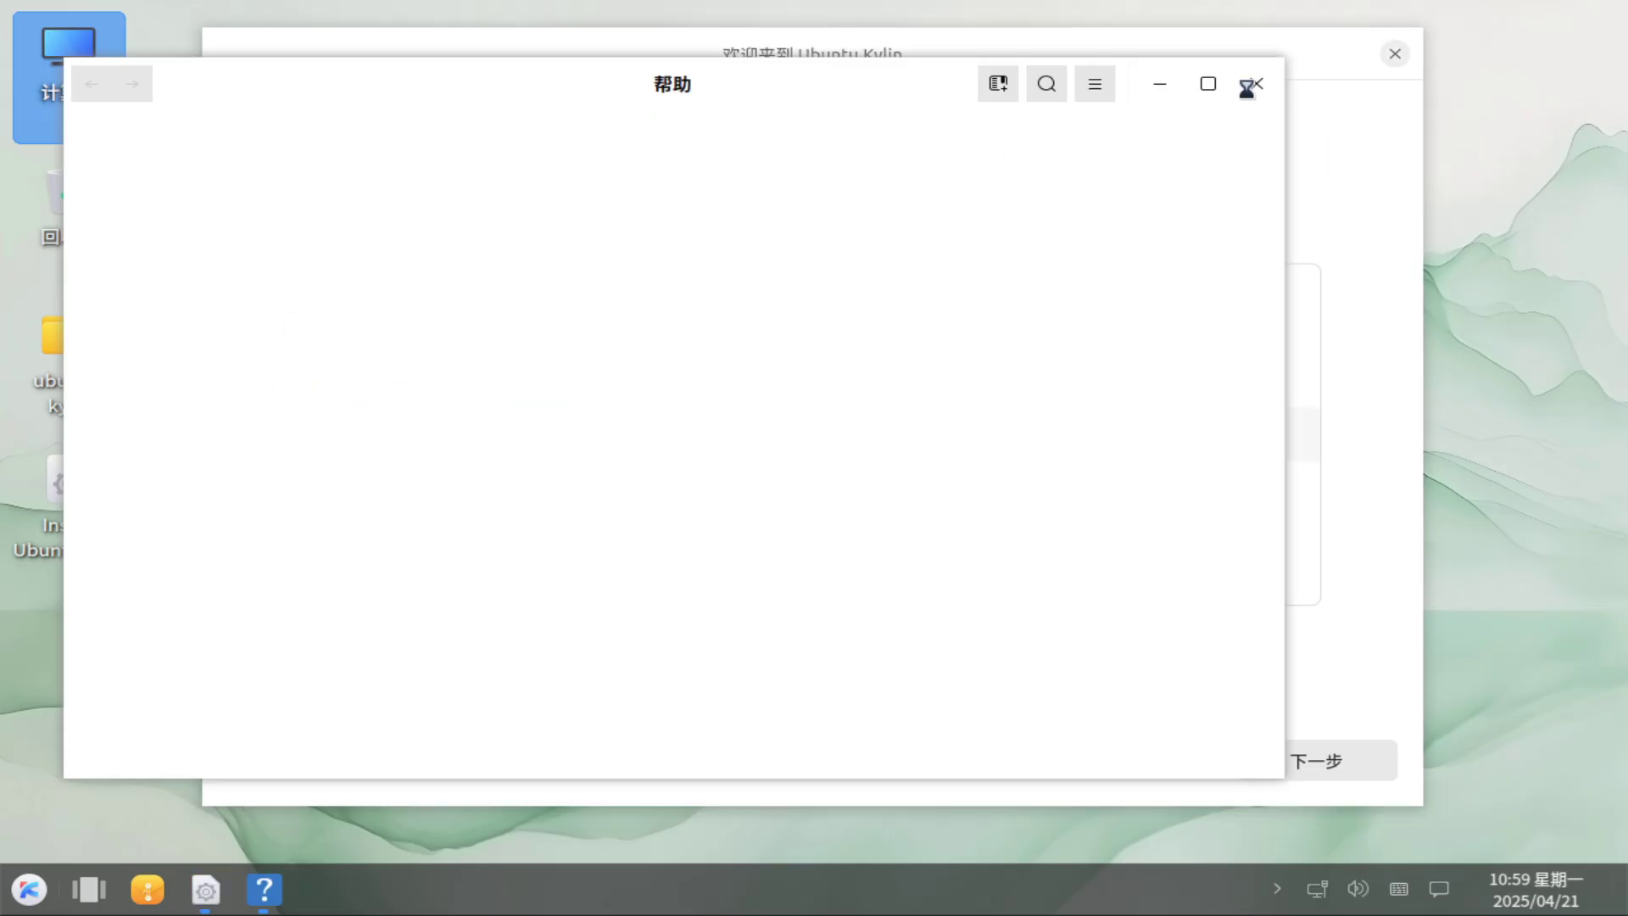
left_click(1252, 84)
Choose English and advance the welcome wizard, keeping defaults, through to Disk setup.
left_click_drag(1313, 547, 1307, 305)
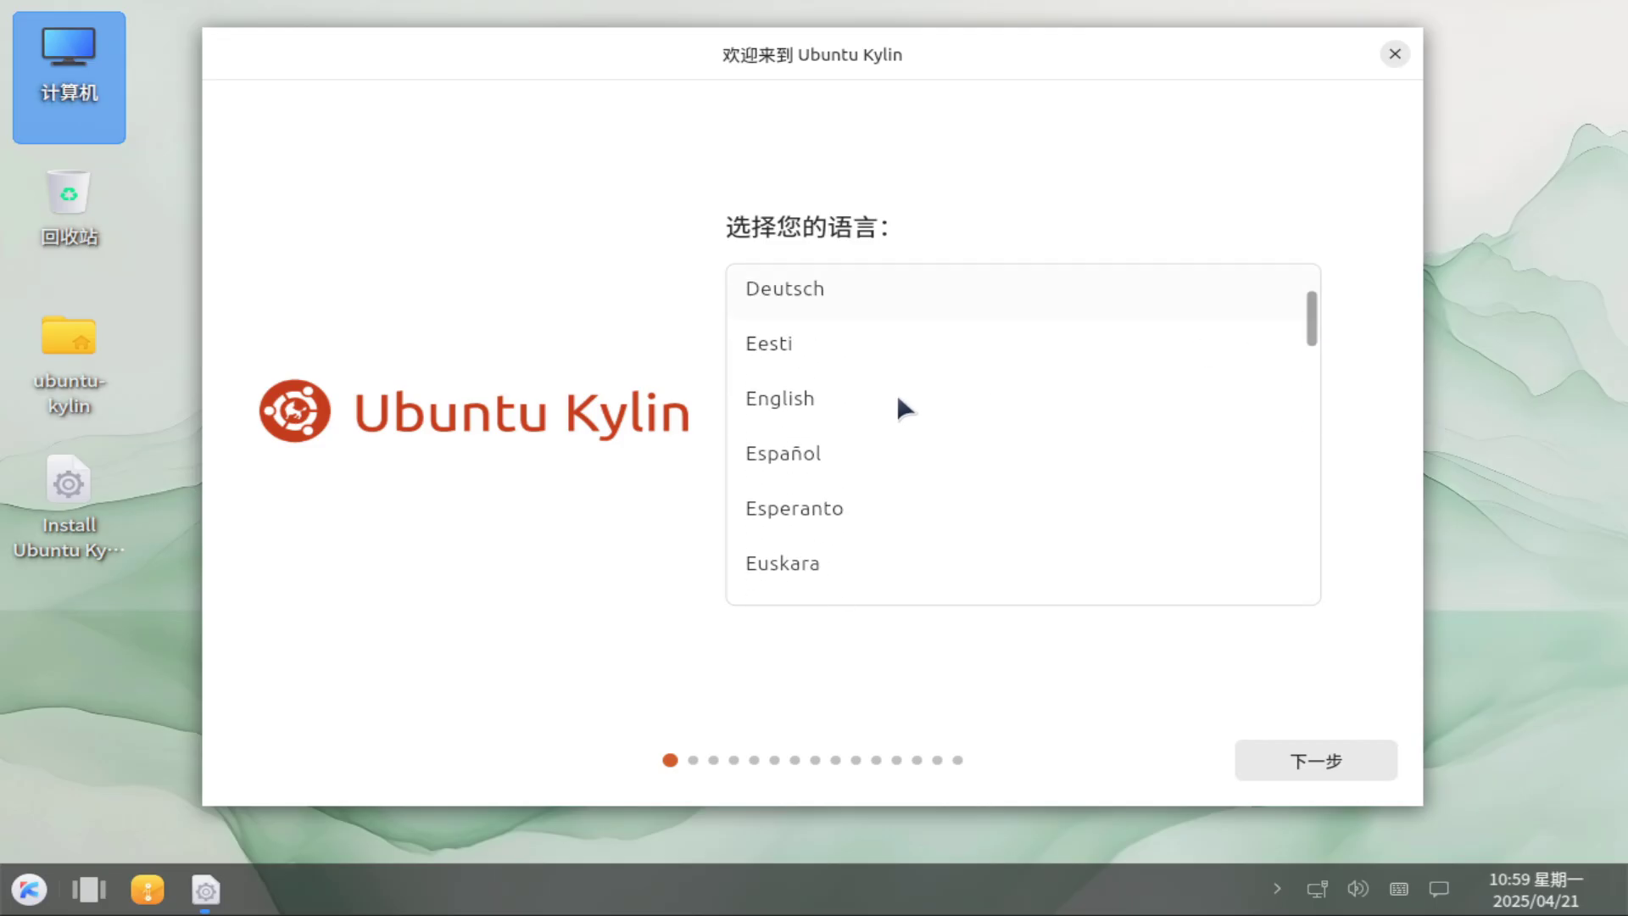
left_click(902, 404)
left_click(1350, 763)
left_click(1350, 760)
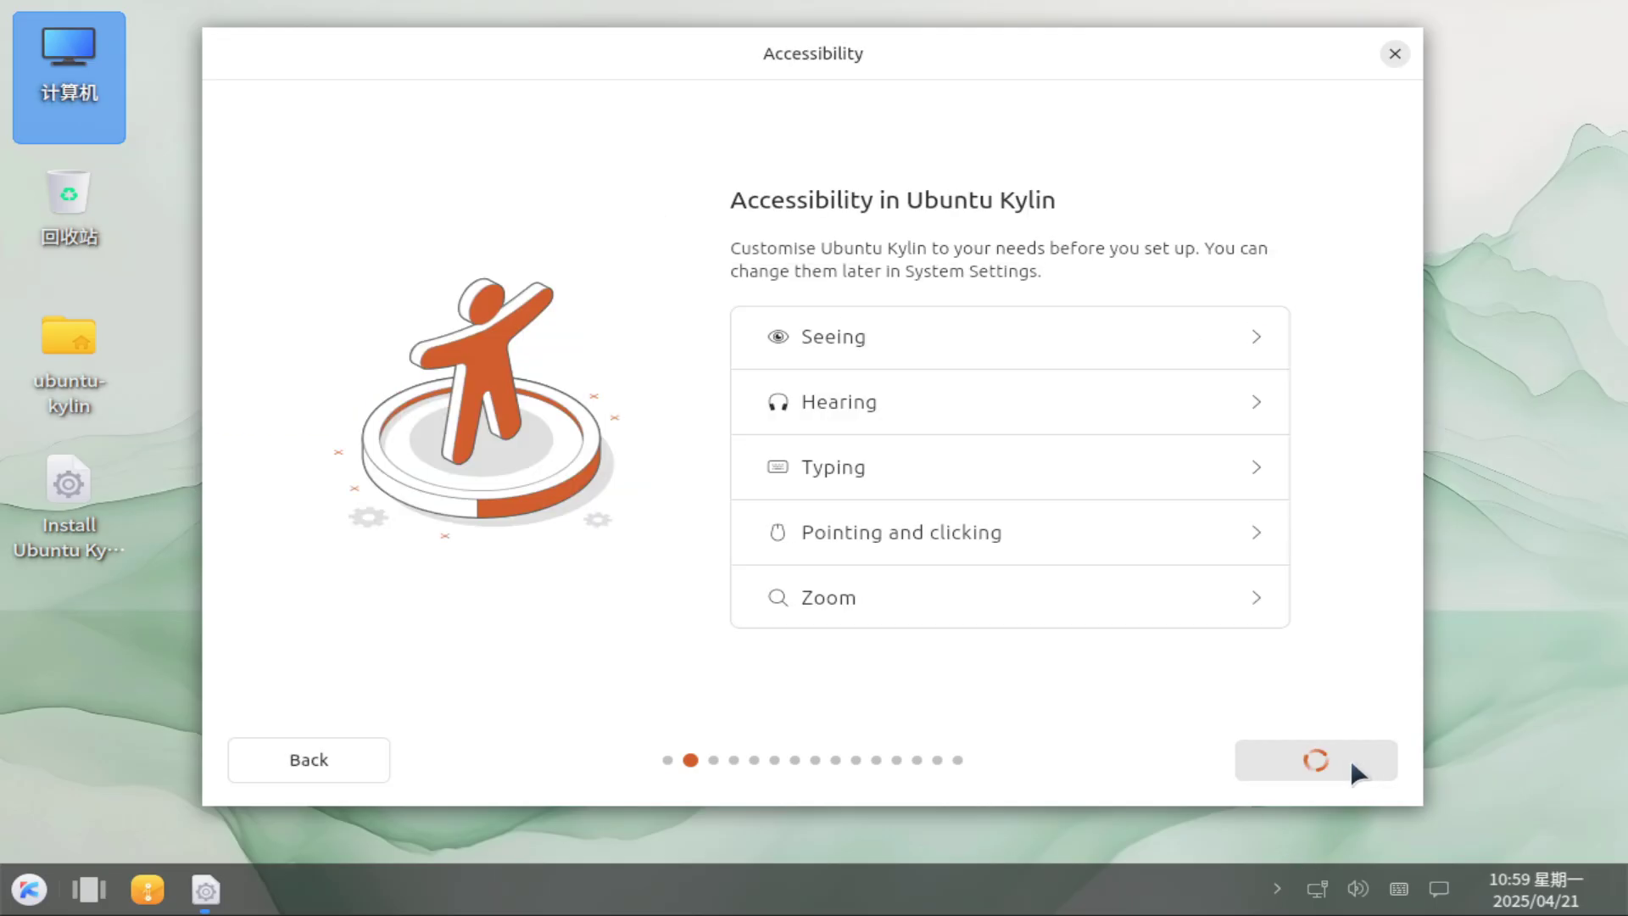
left_click(1350, 760)
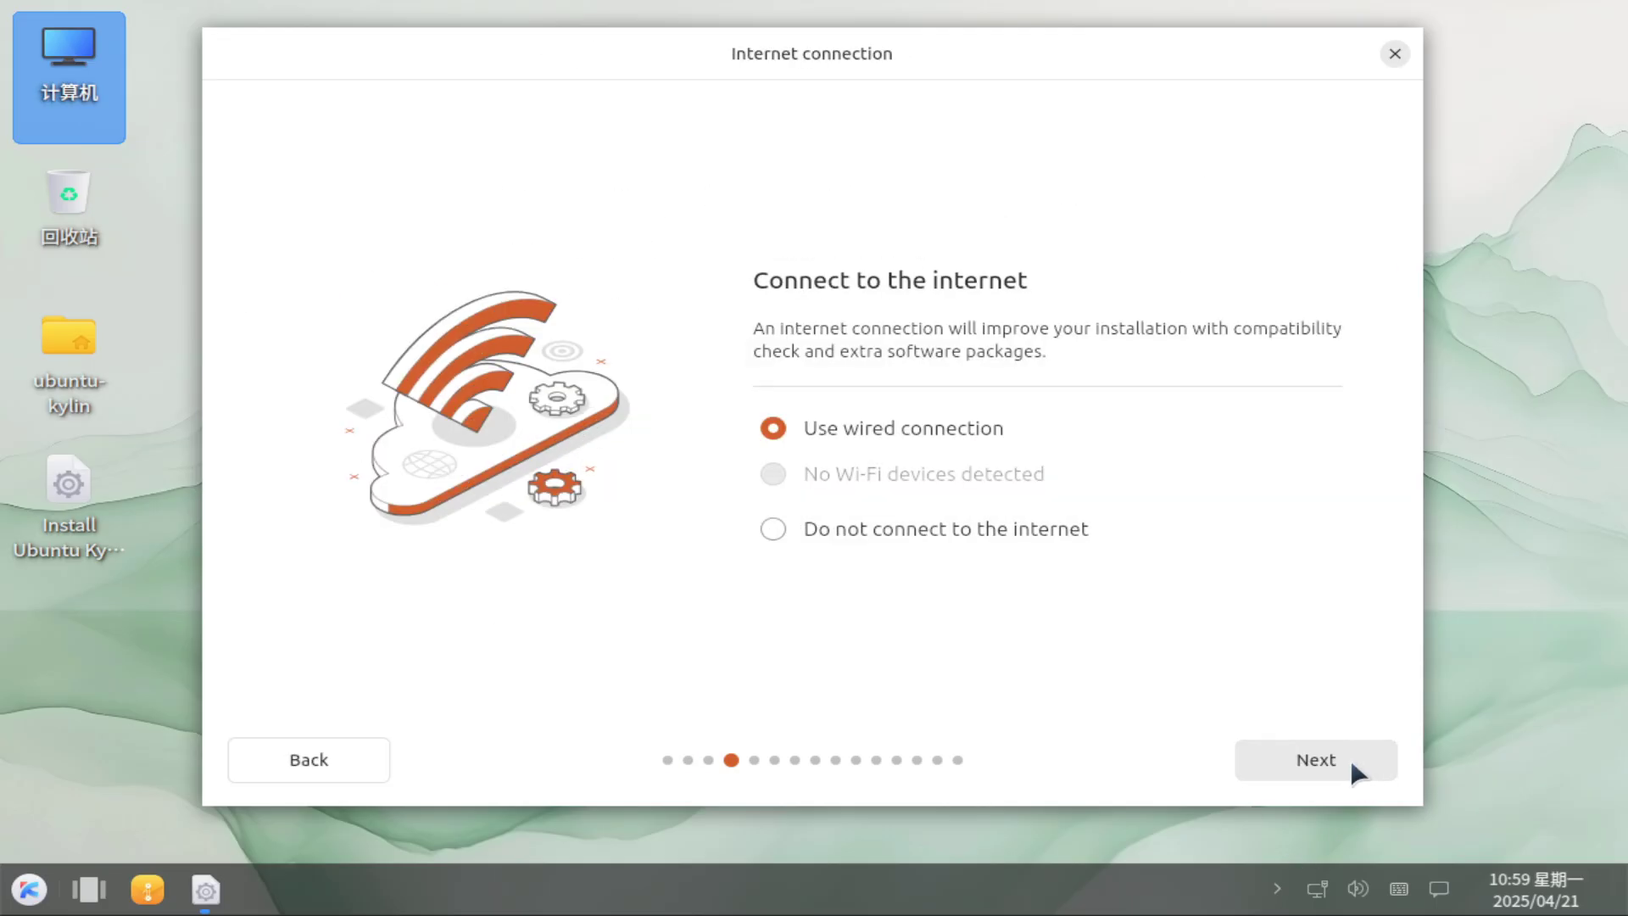
left_click(1350, 760)
left_click(1350, 760)
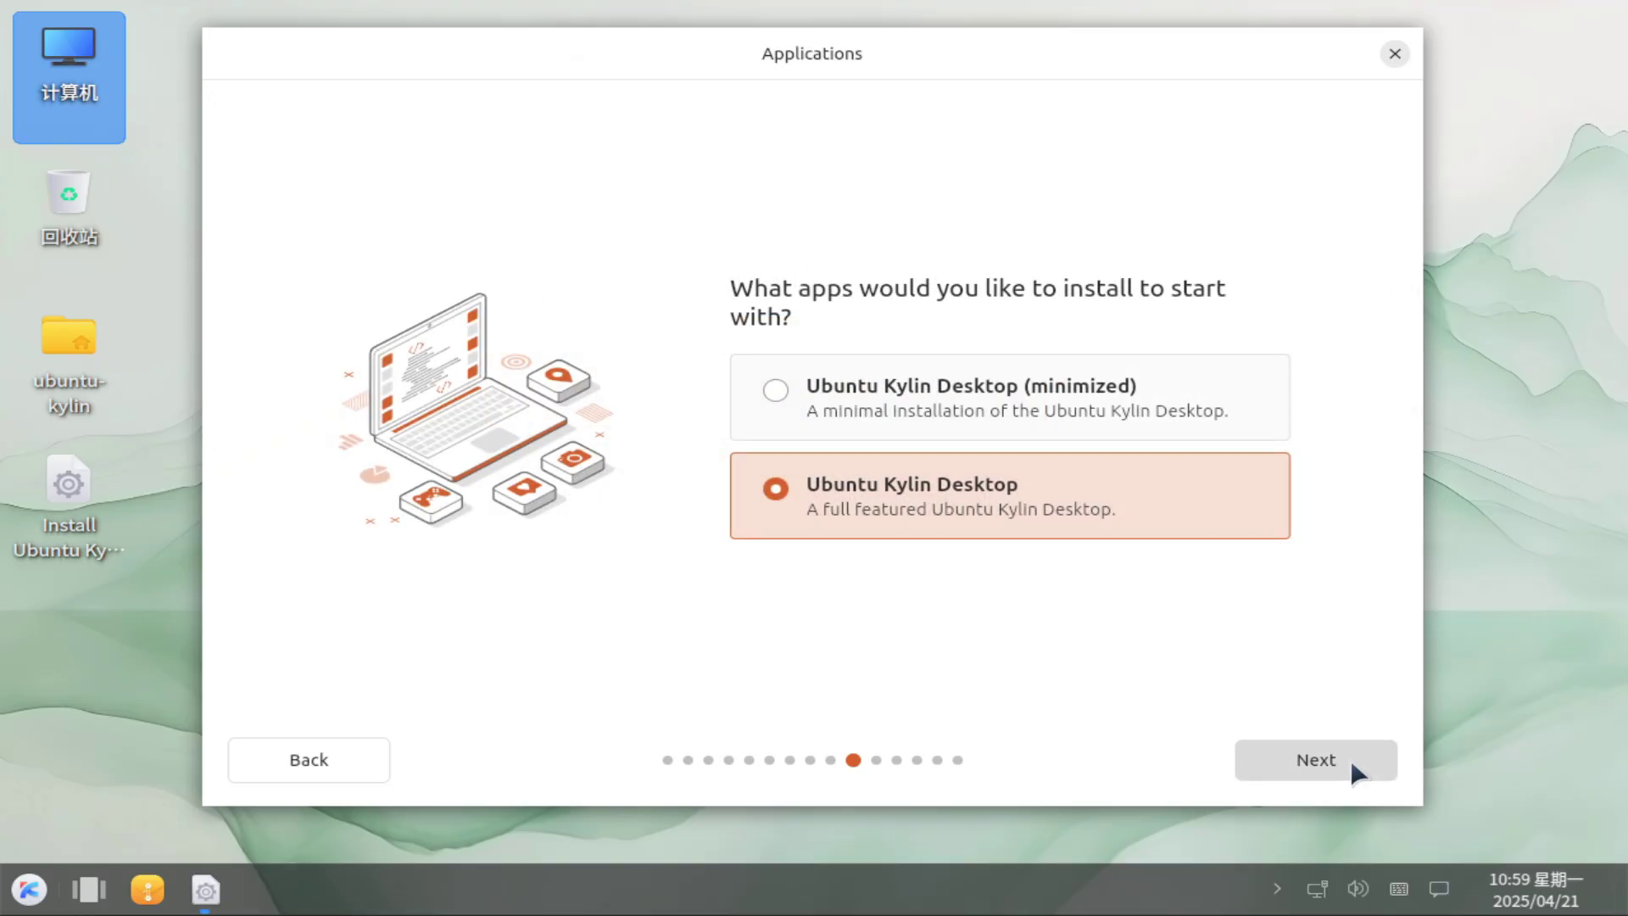
left_click(1350, 760)
left_click(1350, 760)
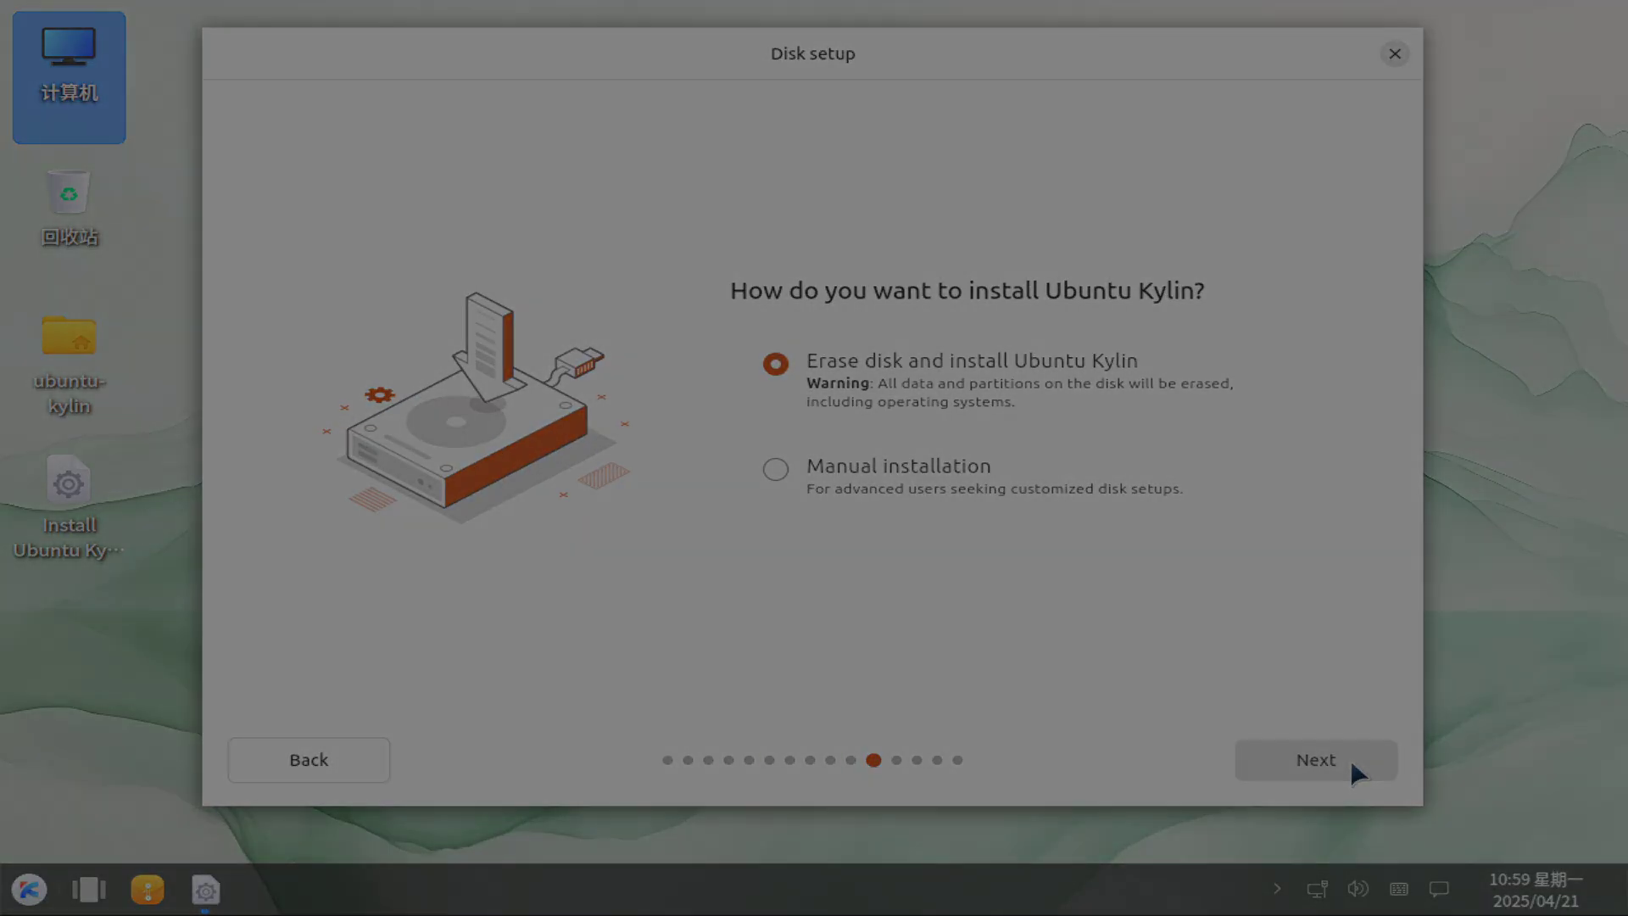
left_click(1350, 760)
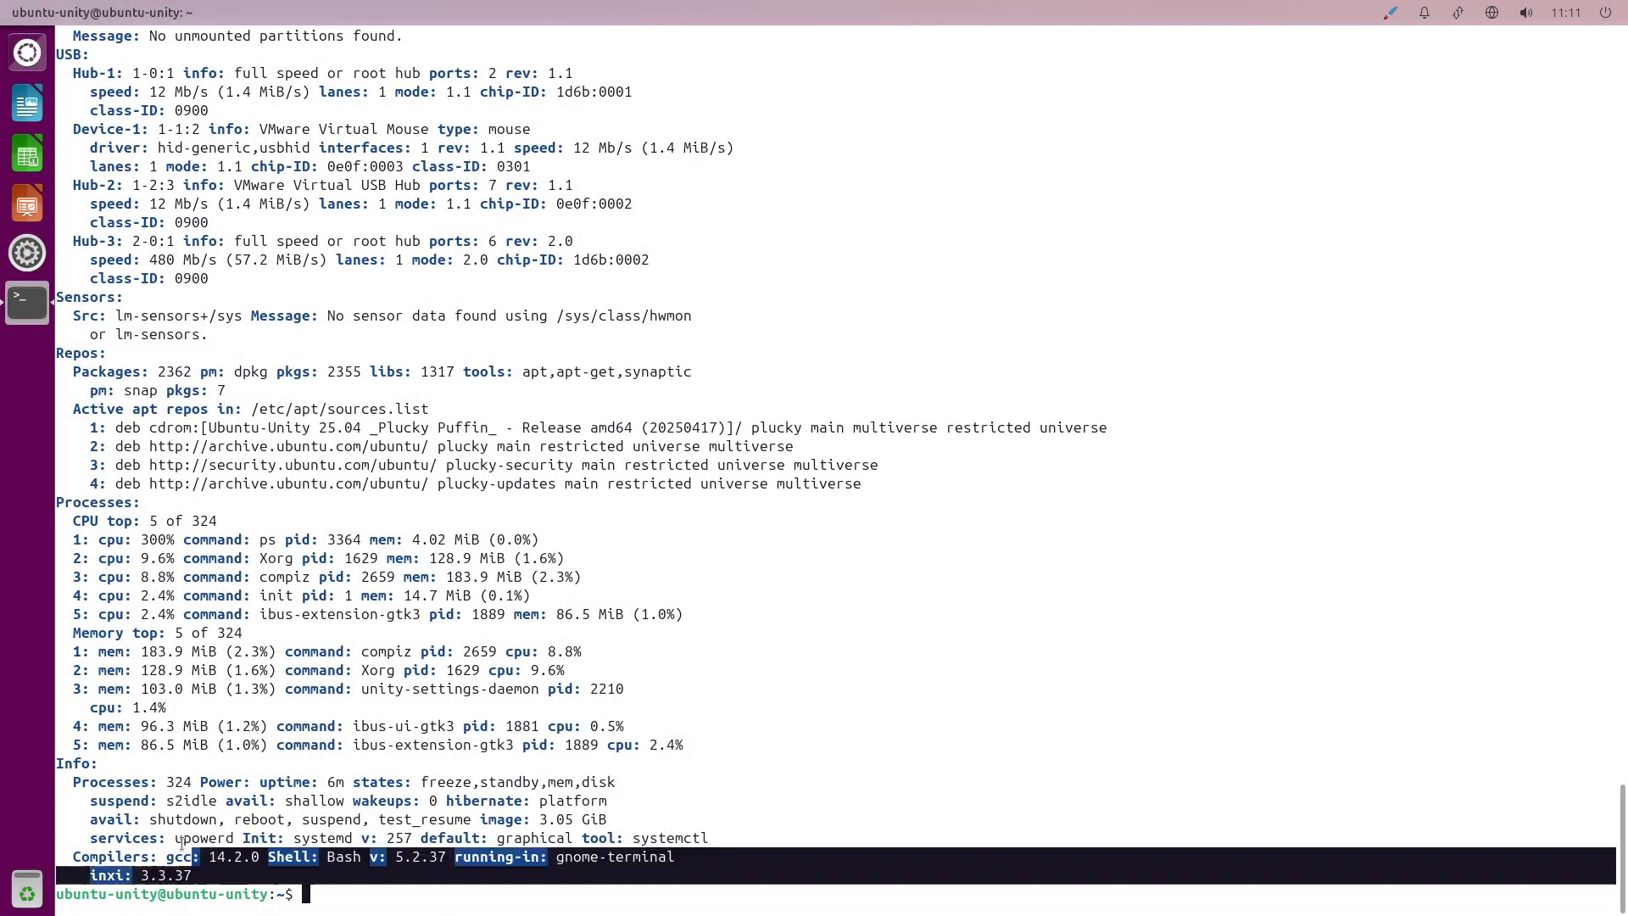
Highlight the inxi report's Graphics and Audio sections.
left_click_drag(181, 843, 563, 780)
left_click(1283, 813)
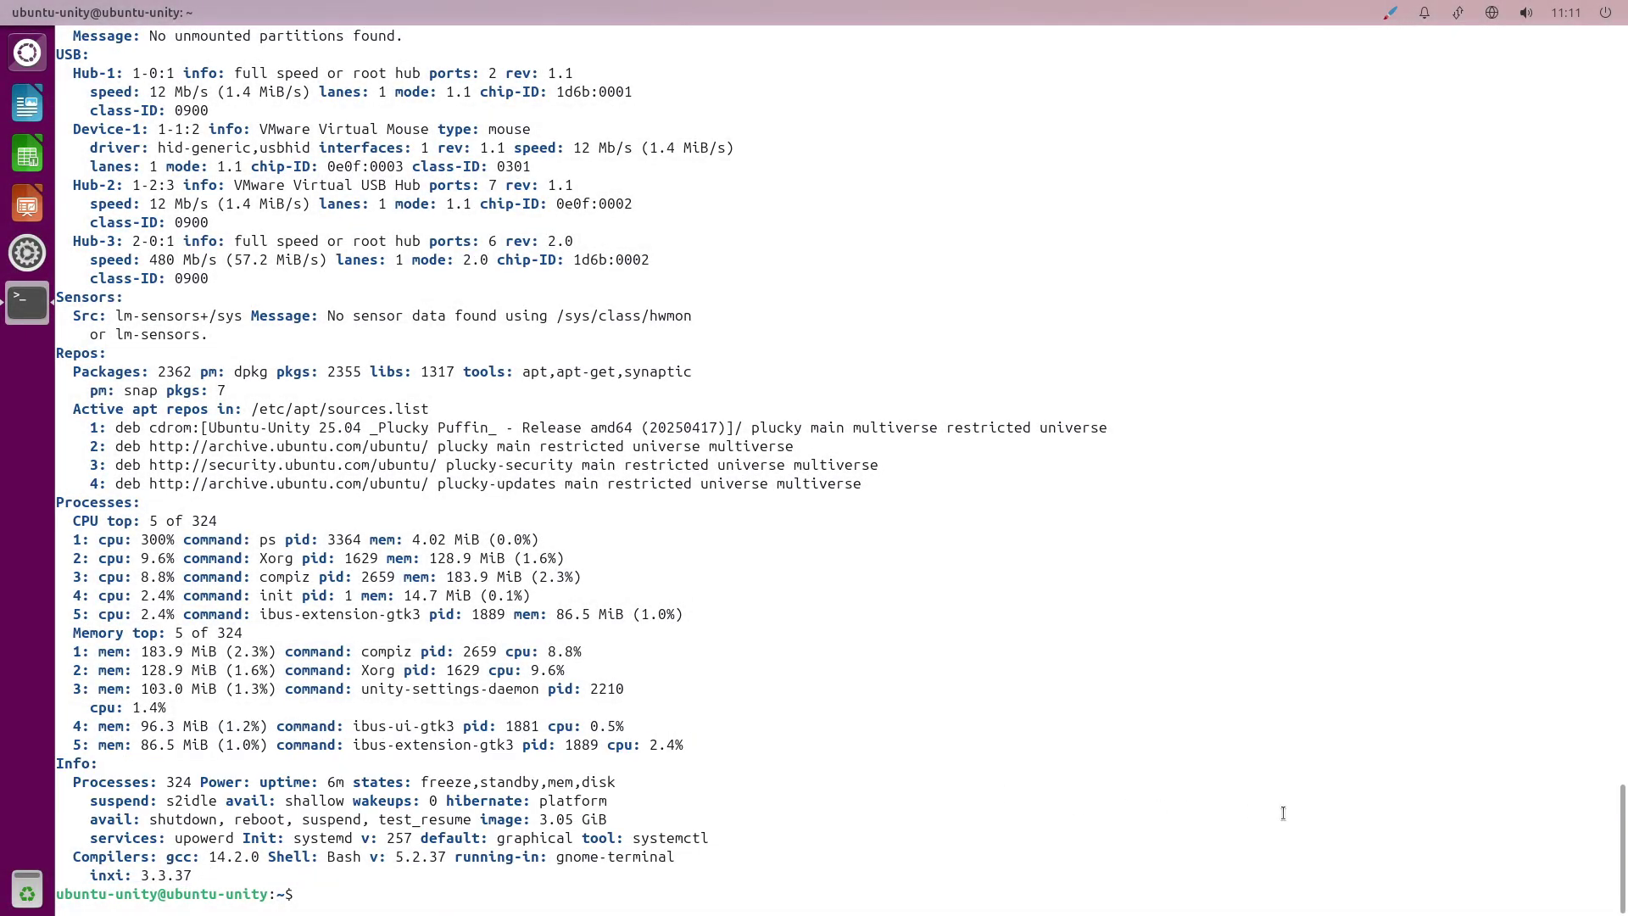
scroll(1575, 602, "up", 15)
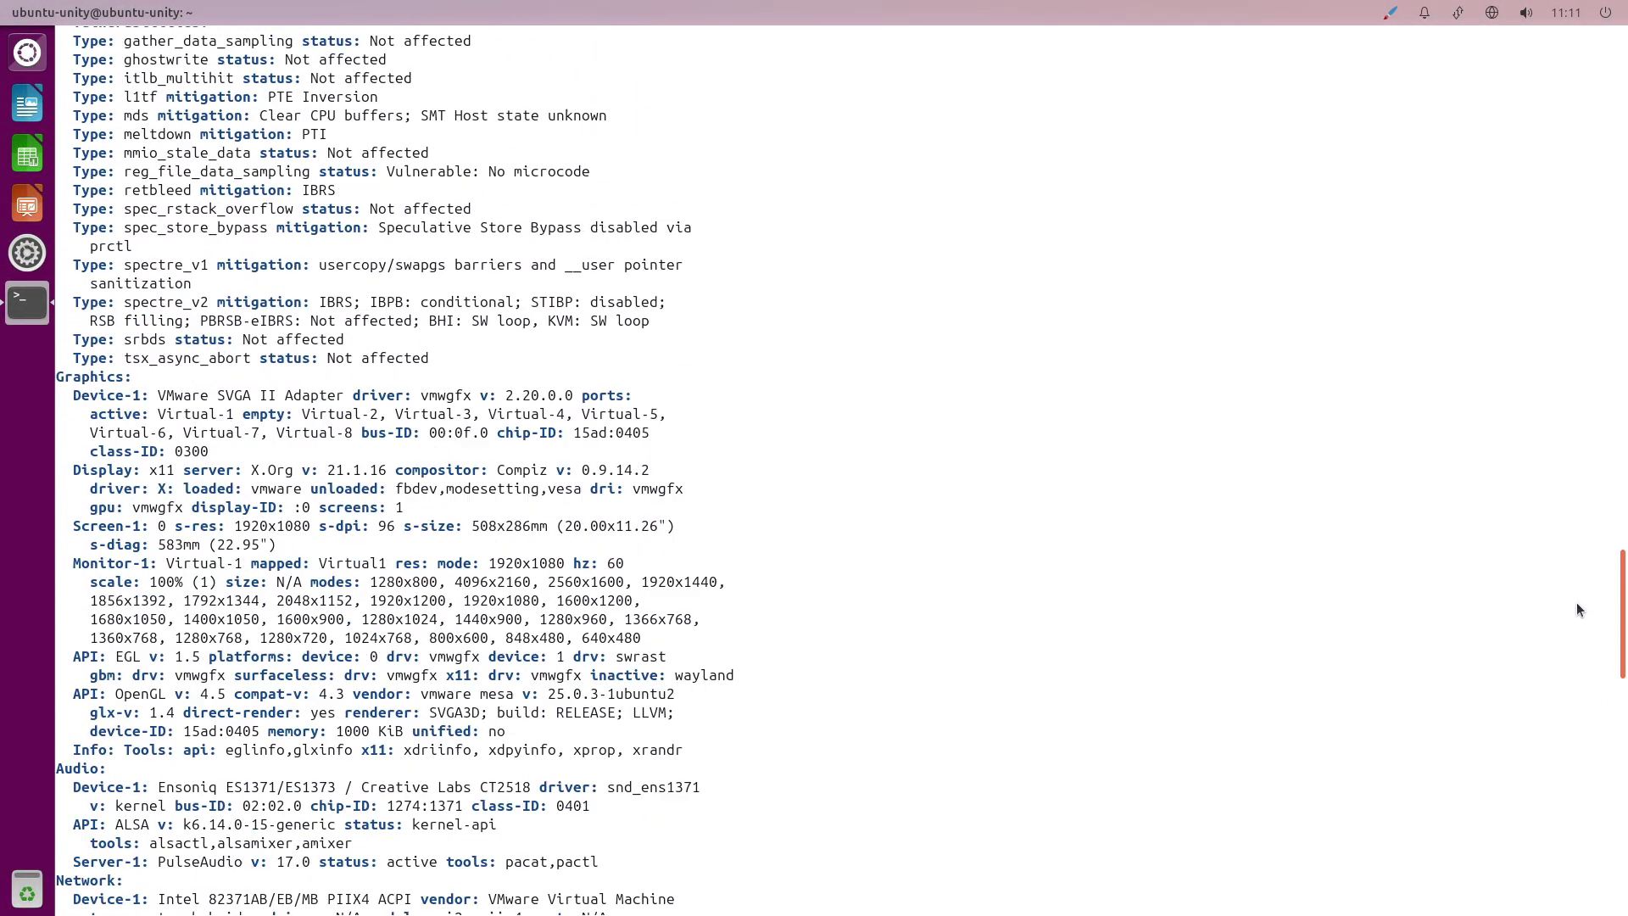
left_click_drag(83, 450, 811, 801)
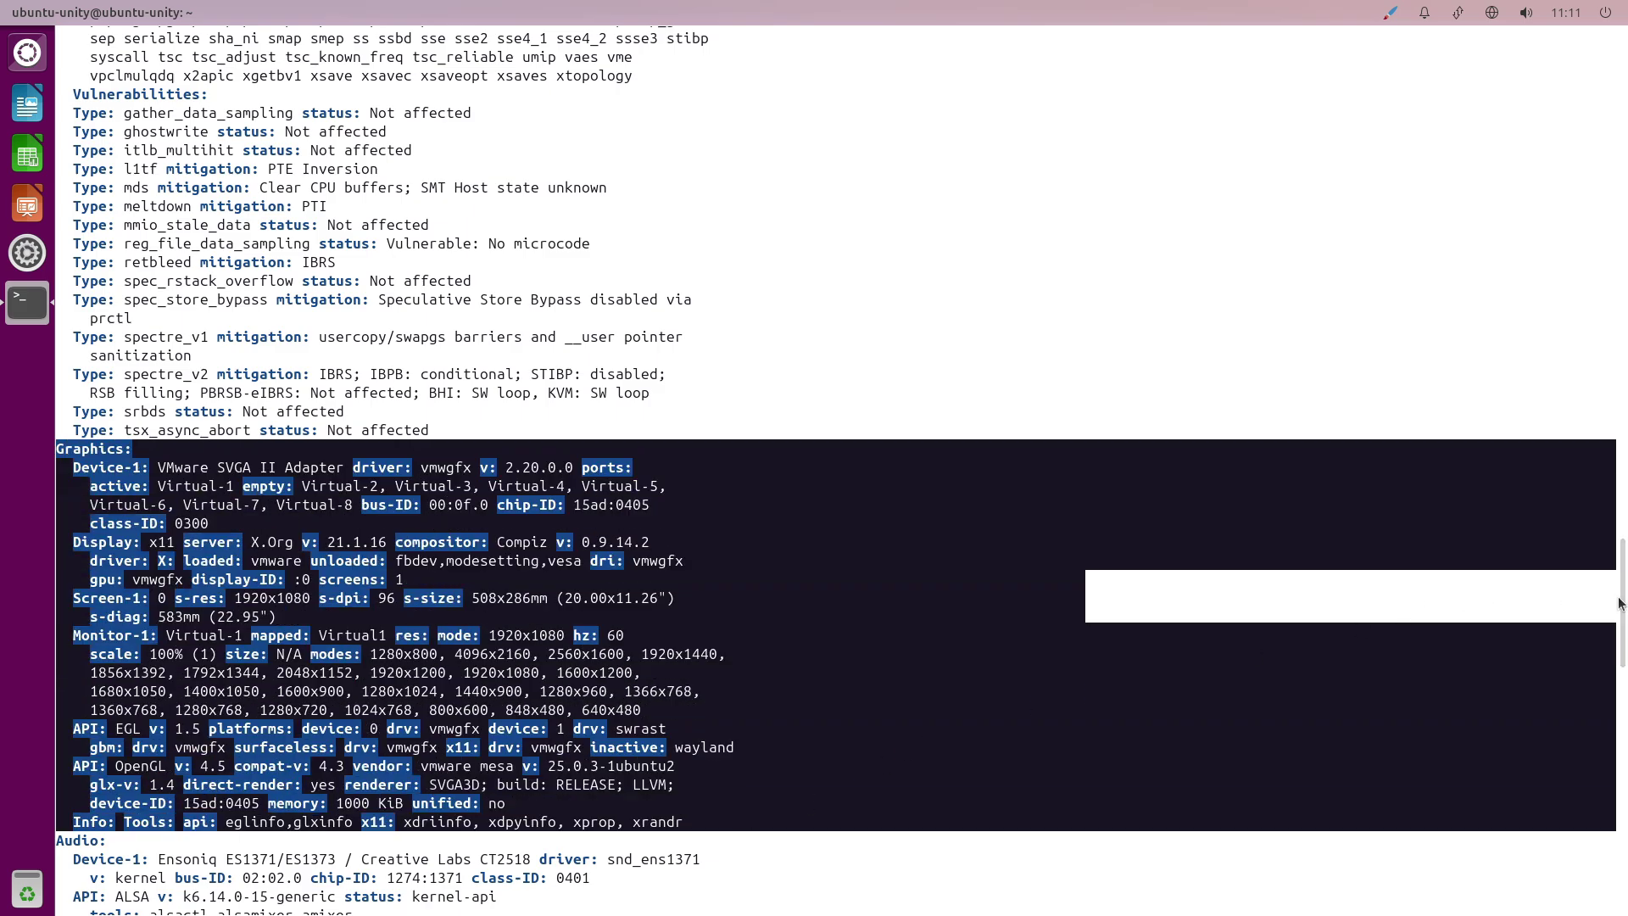
scroll(1618, 604, "down", 10)
left_click_drag(59, 377, 549, 495)
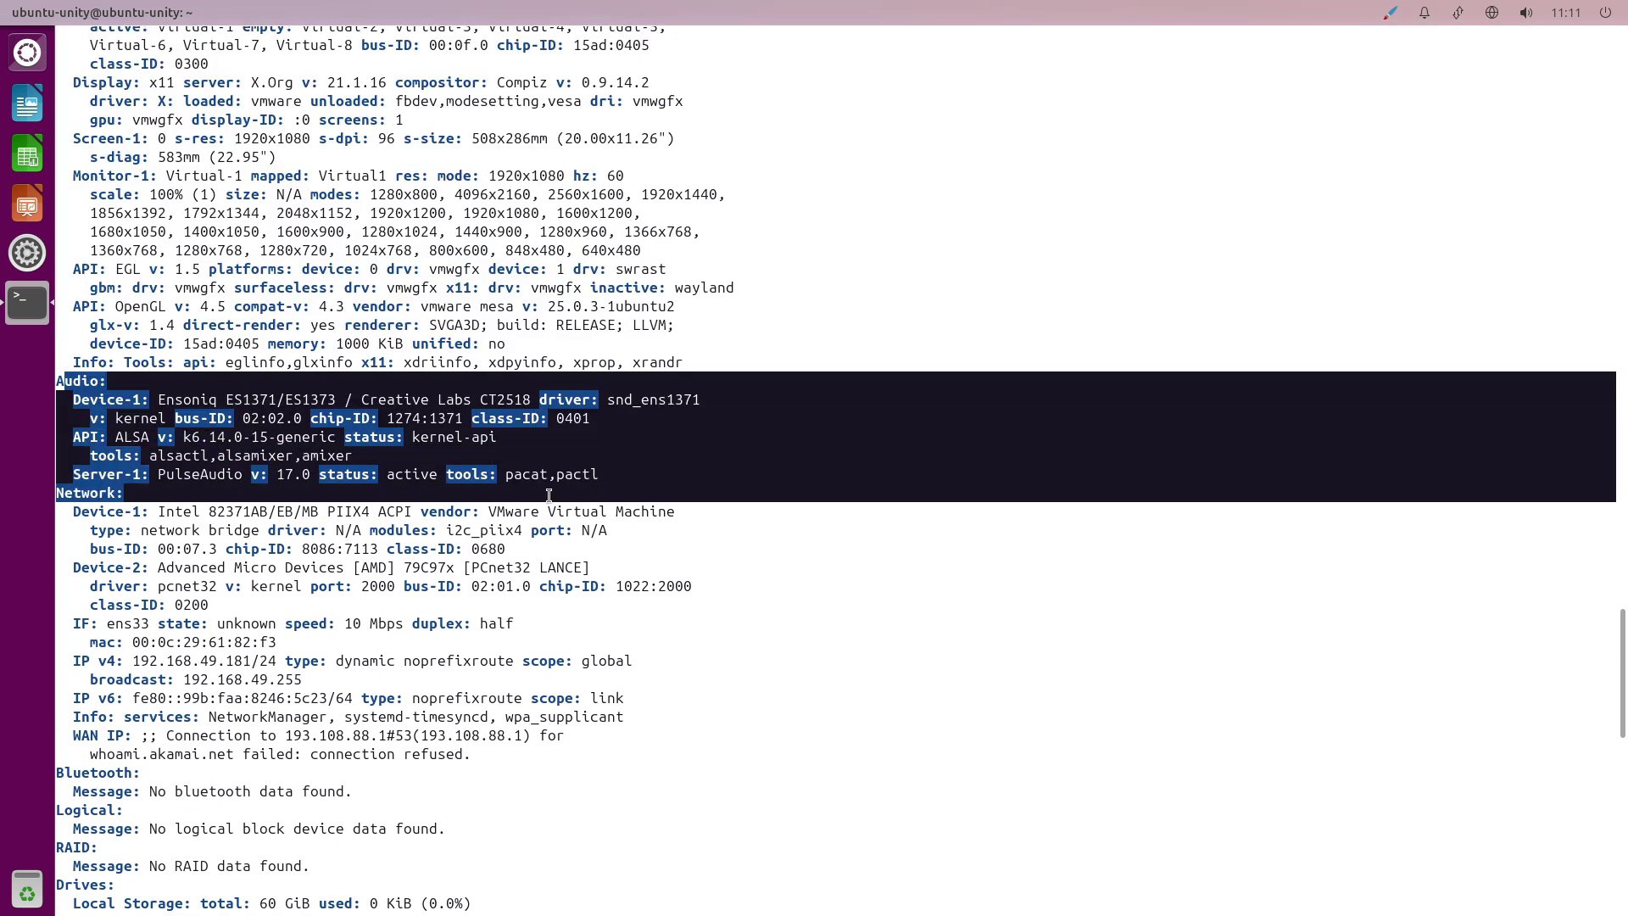
Highlight the inxi CPU, System host/desktop and Memory usage lines.
scroll(1621, 636, "up", 6)
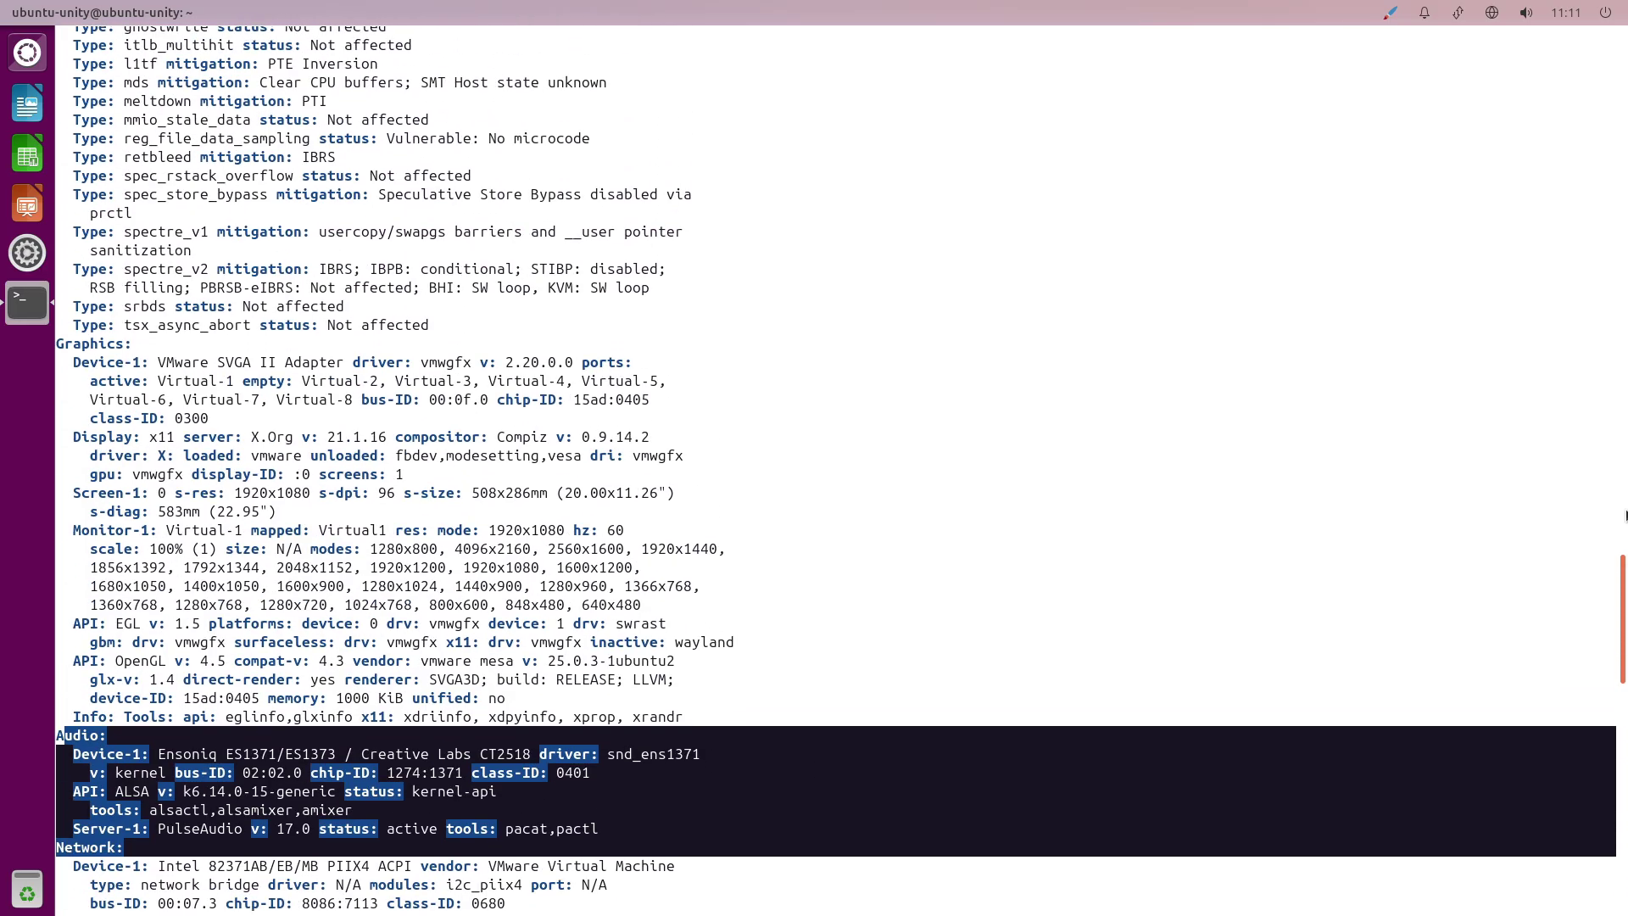
scroll(1614, 547, "up", 15)
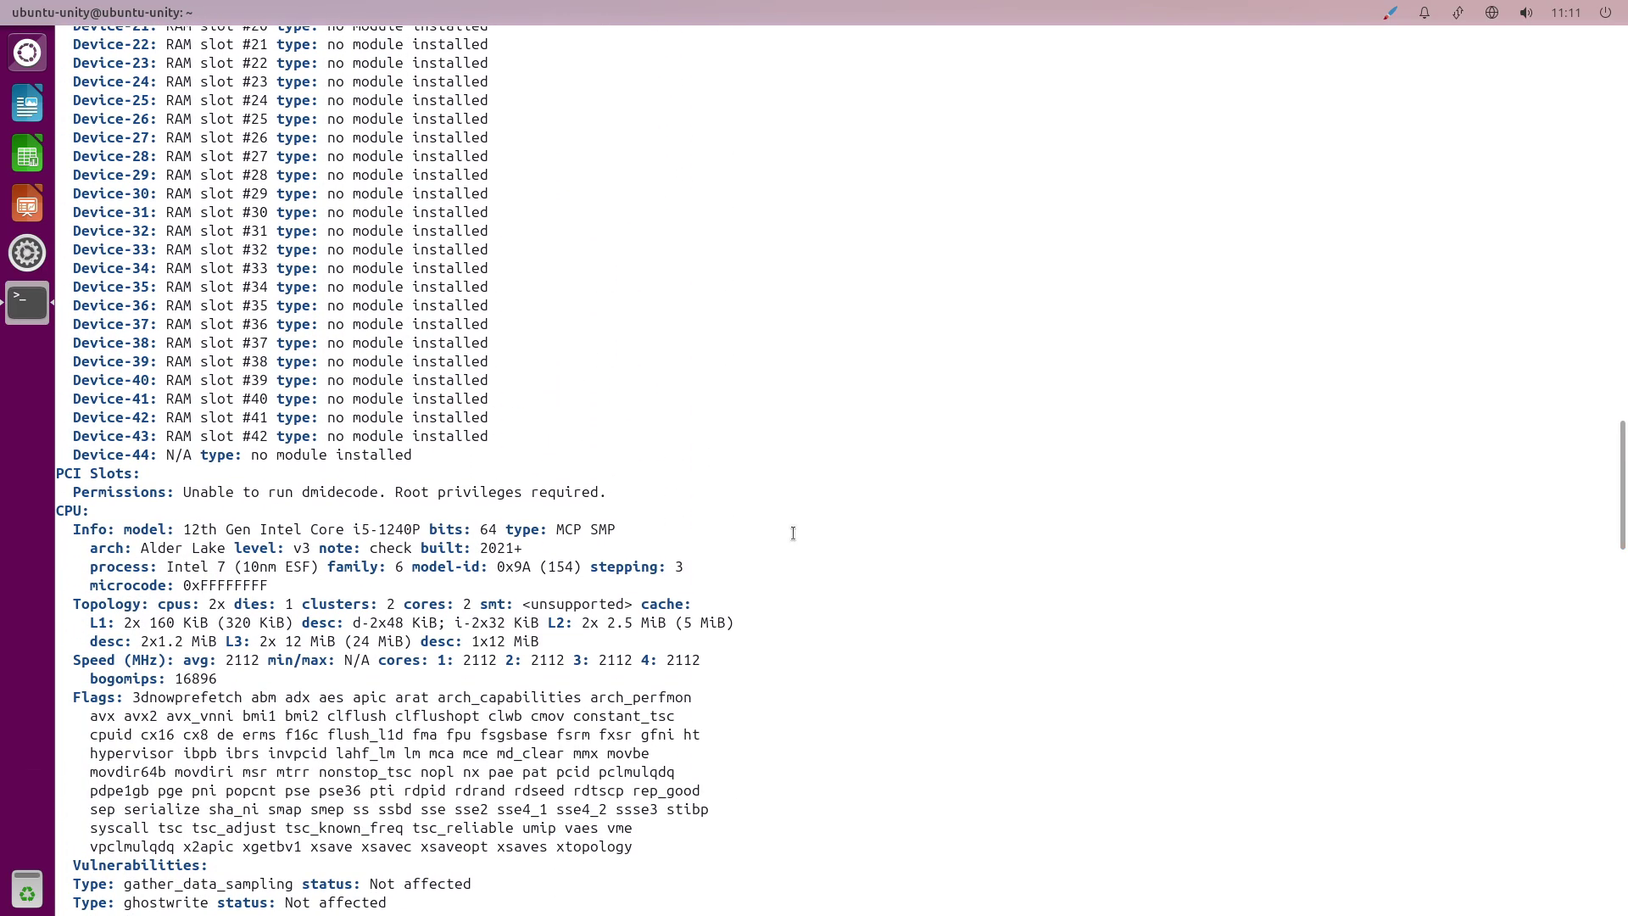
left_click_drag(64, 512, 758, 589)
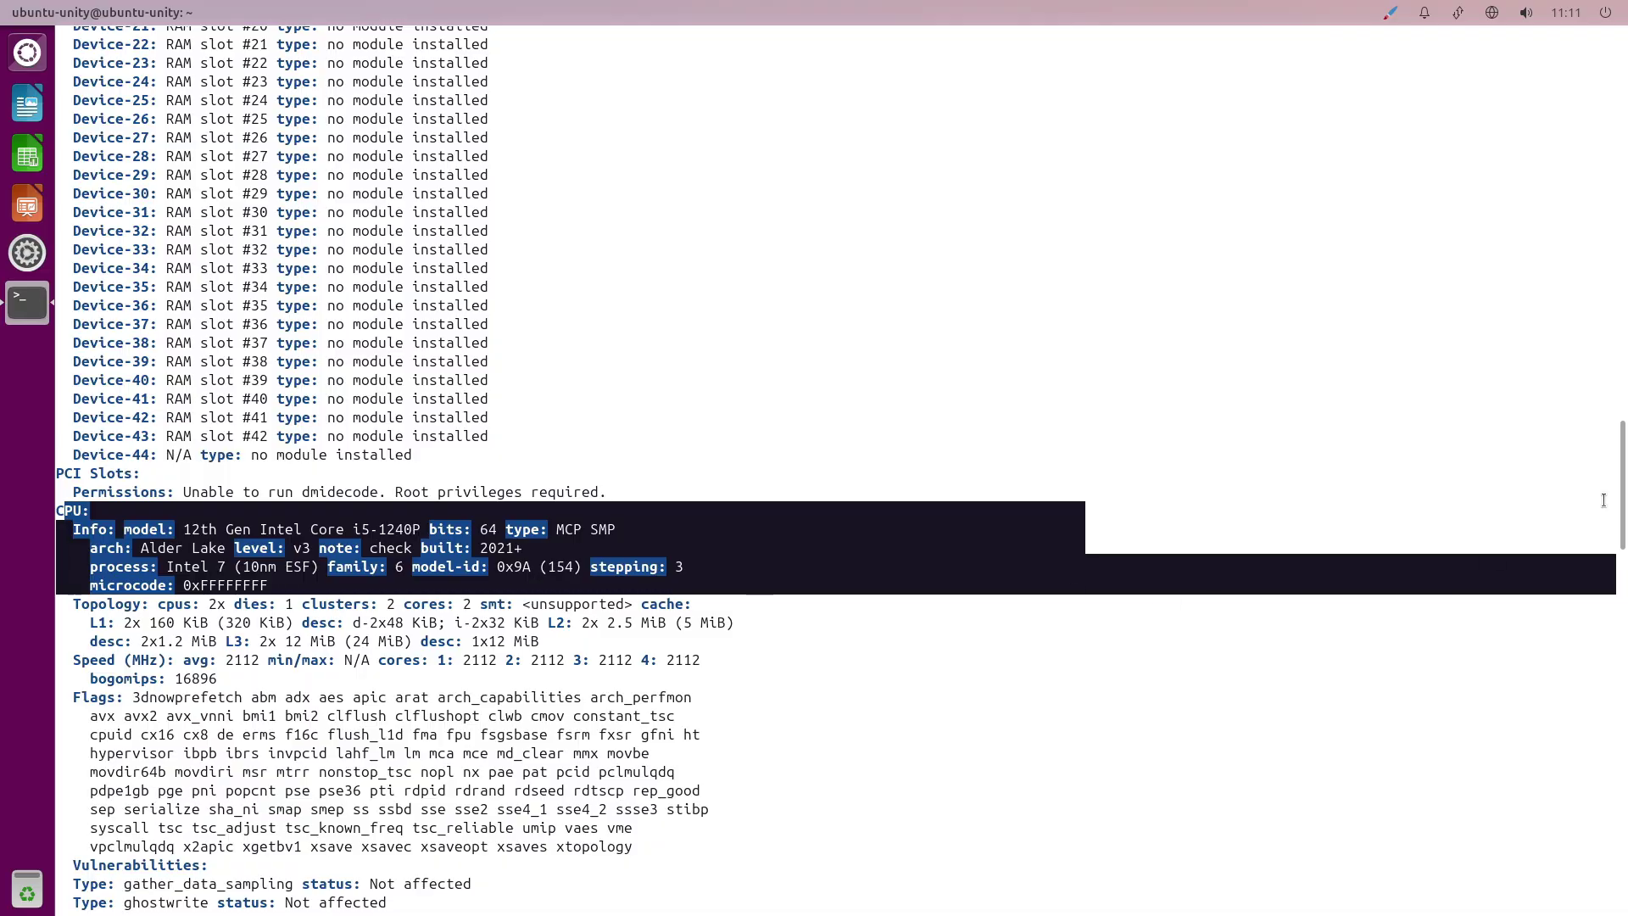
scroll(1604, 500, "up", 18)
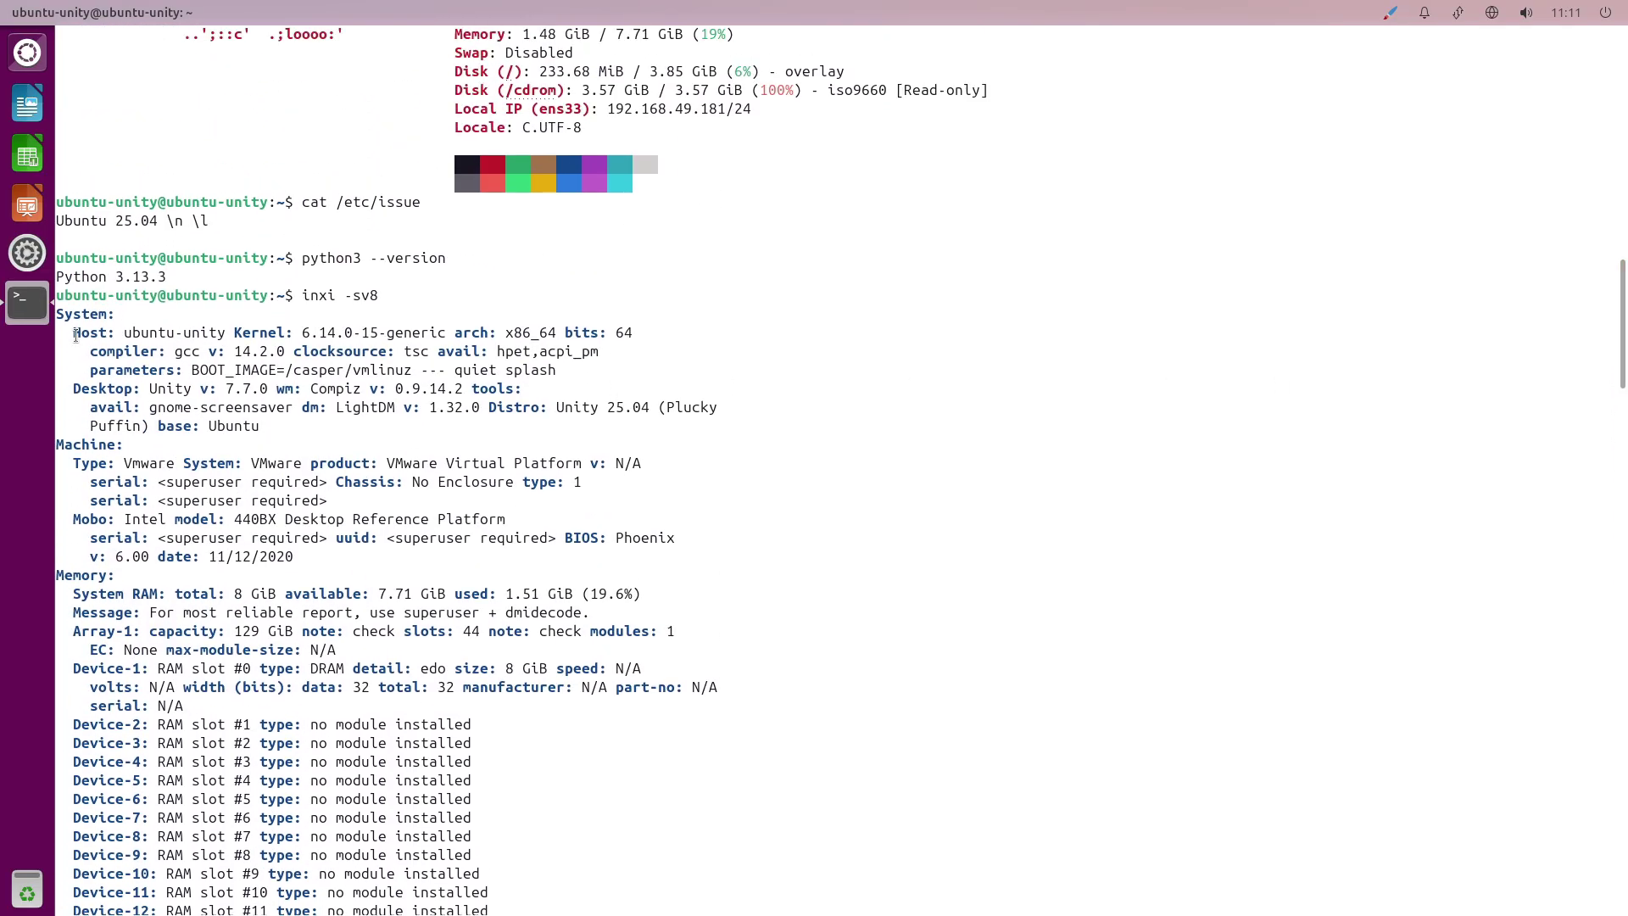
left_click_drag(75, 335, 325, 424)
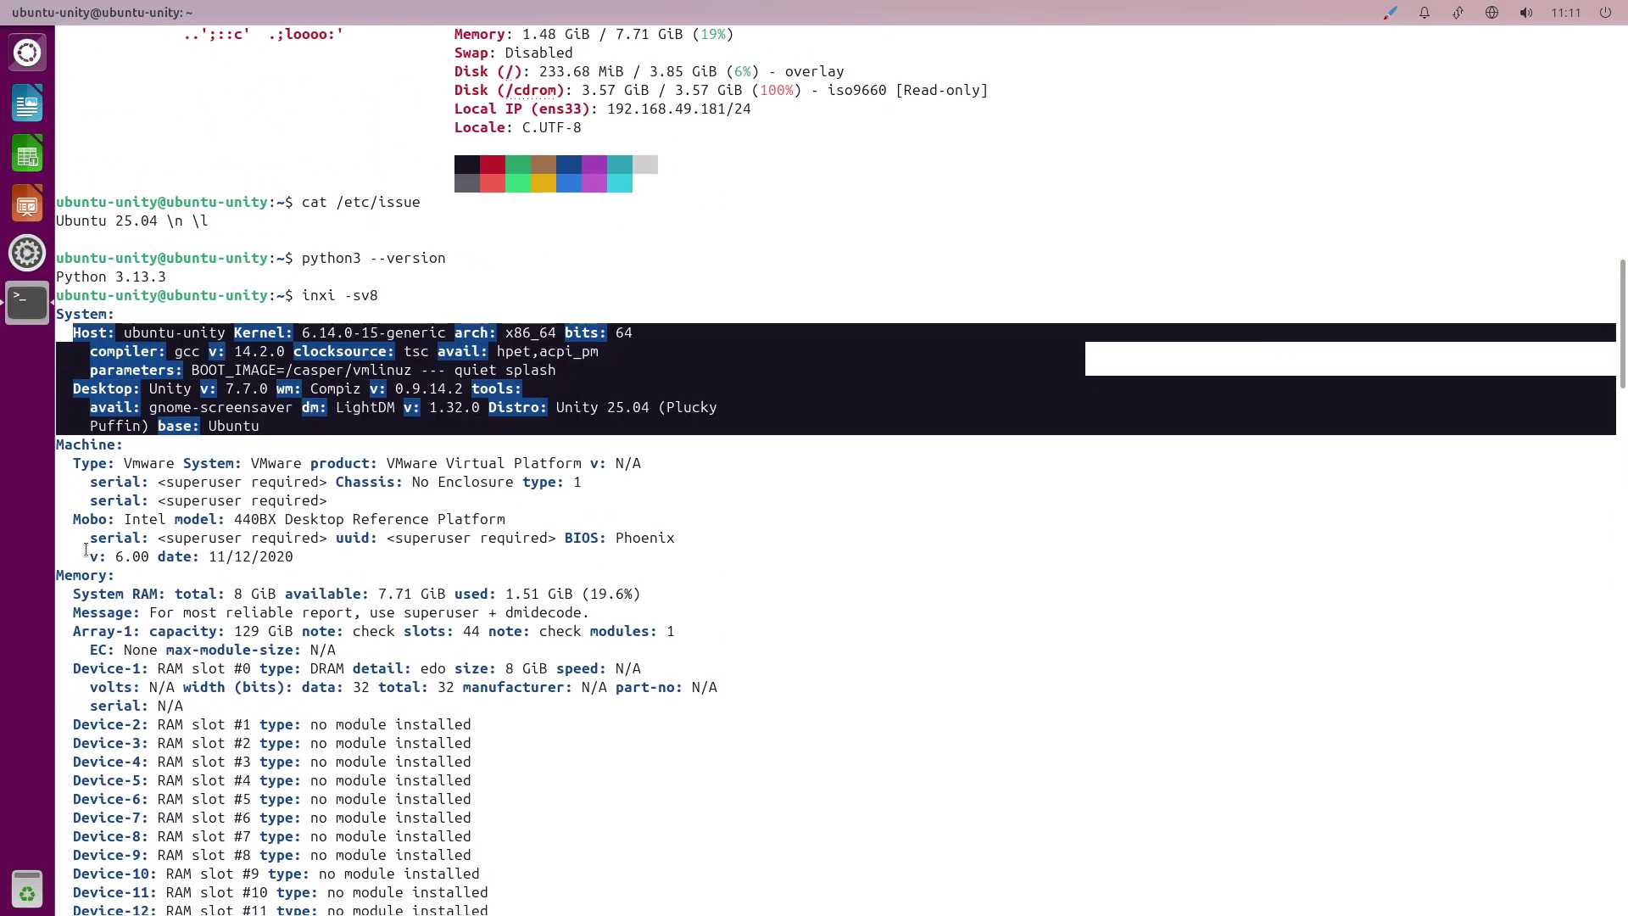
left_click_drag(64, 575, 642, 598)
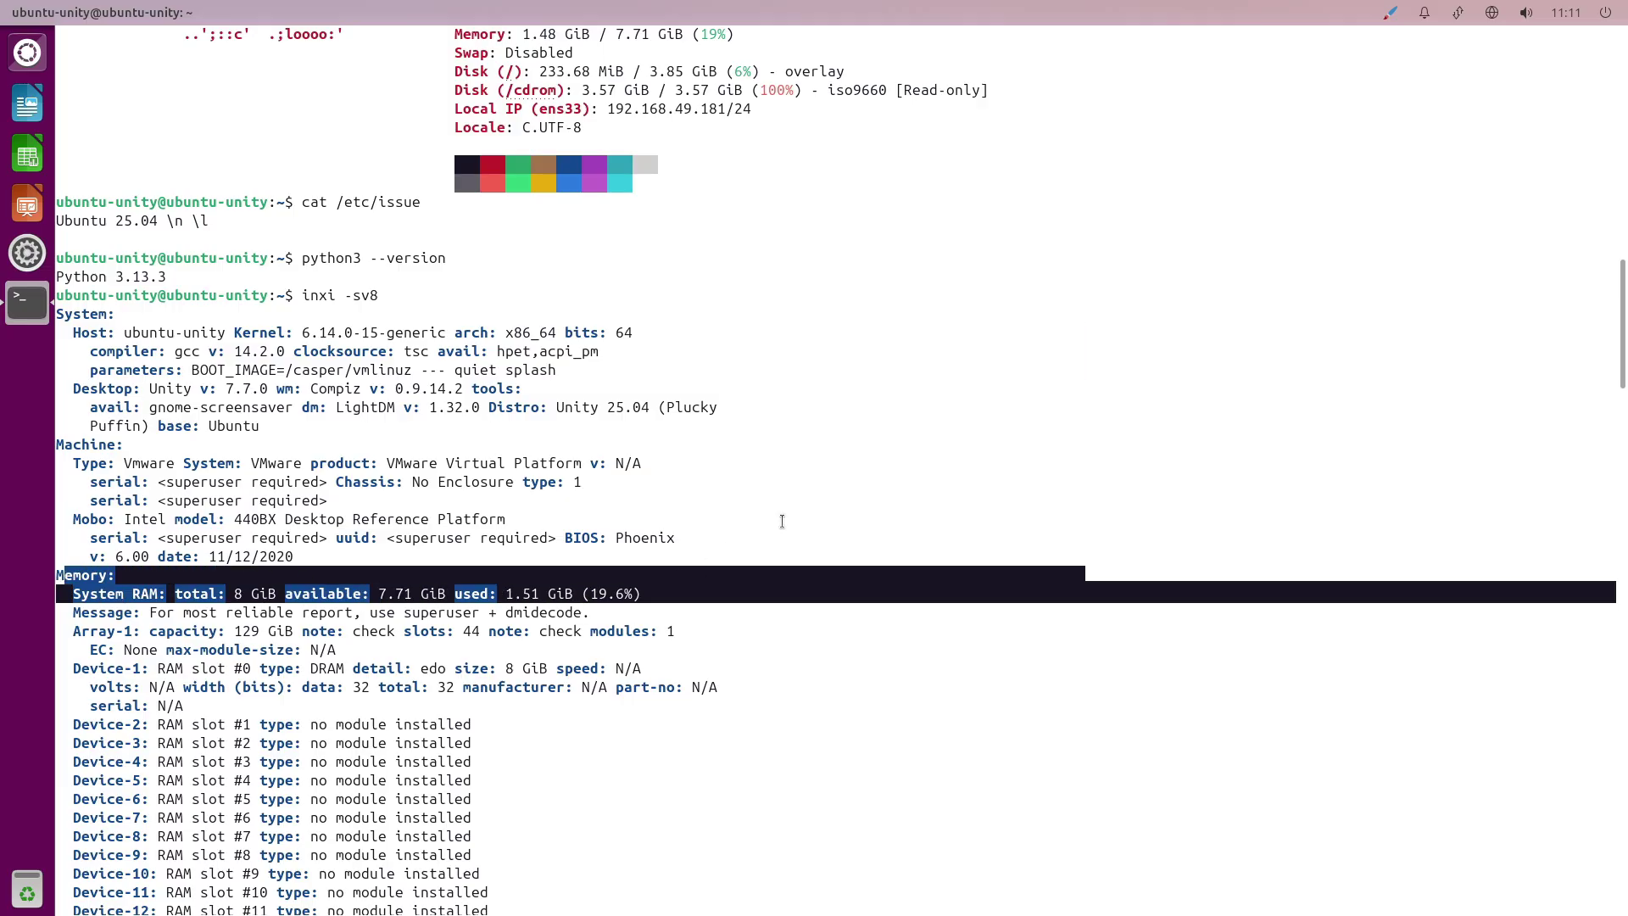
Minimize and then close the terminal window with Alt+F4.
right_click(709, 604)
left_click(763, 754)
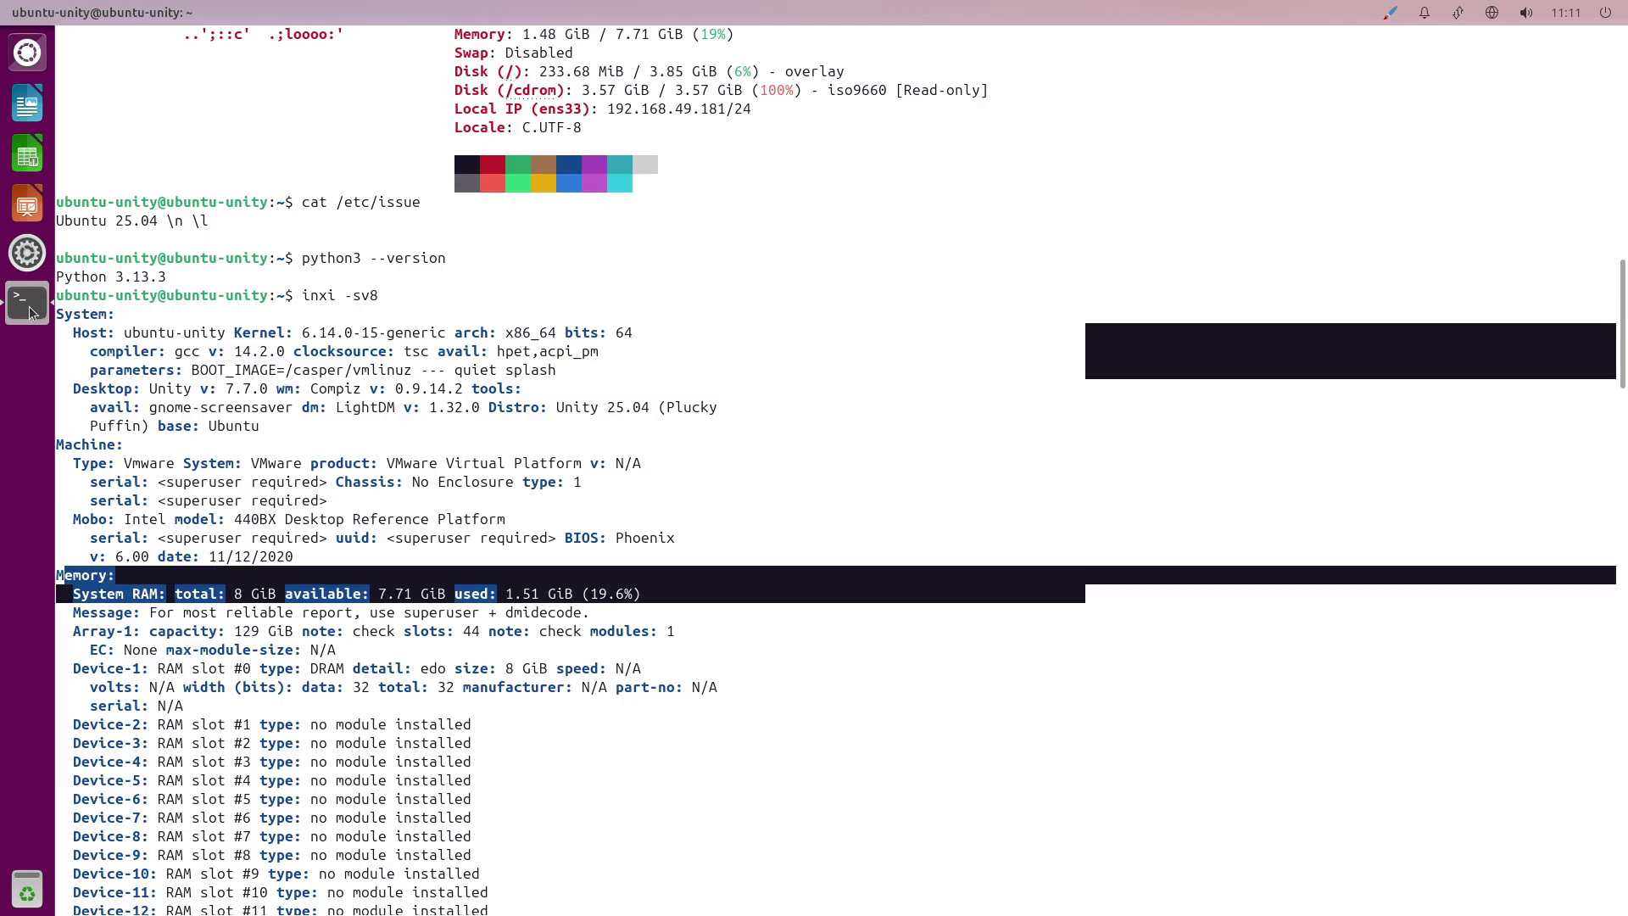
key("alt+F4")
Launch the Ubuntu Unity installer from its desktop shortcut and view its About information.
left_click(136, 100)
right_click(138, 99)
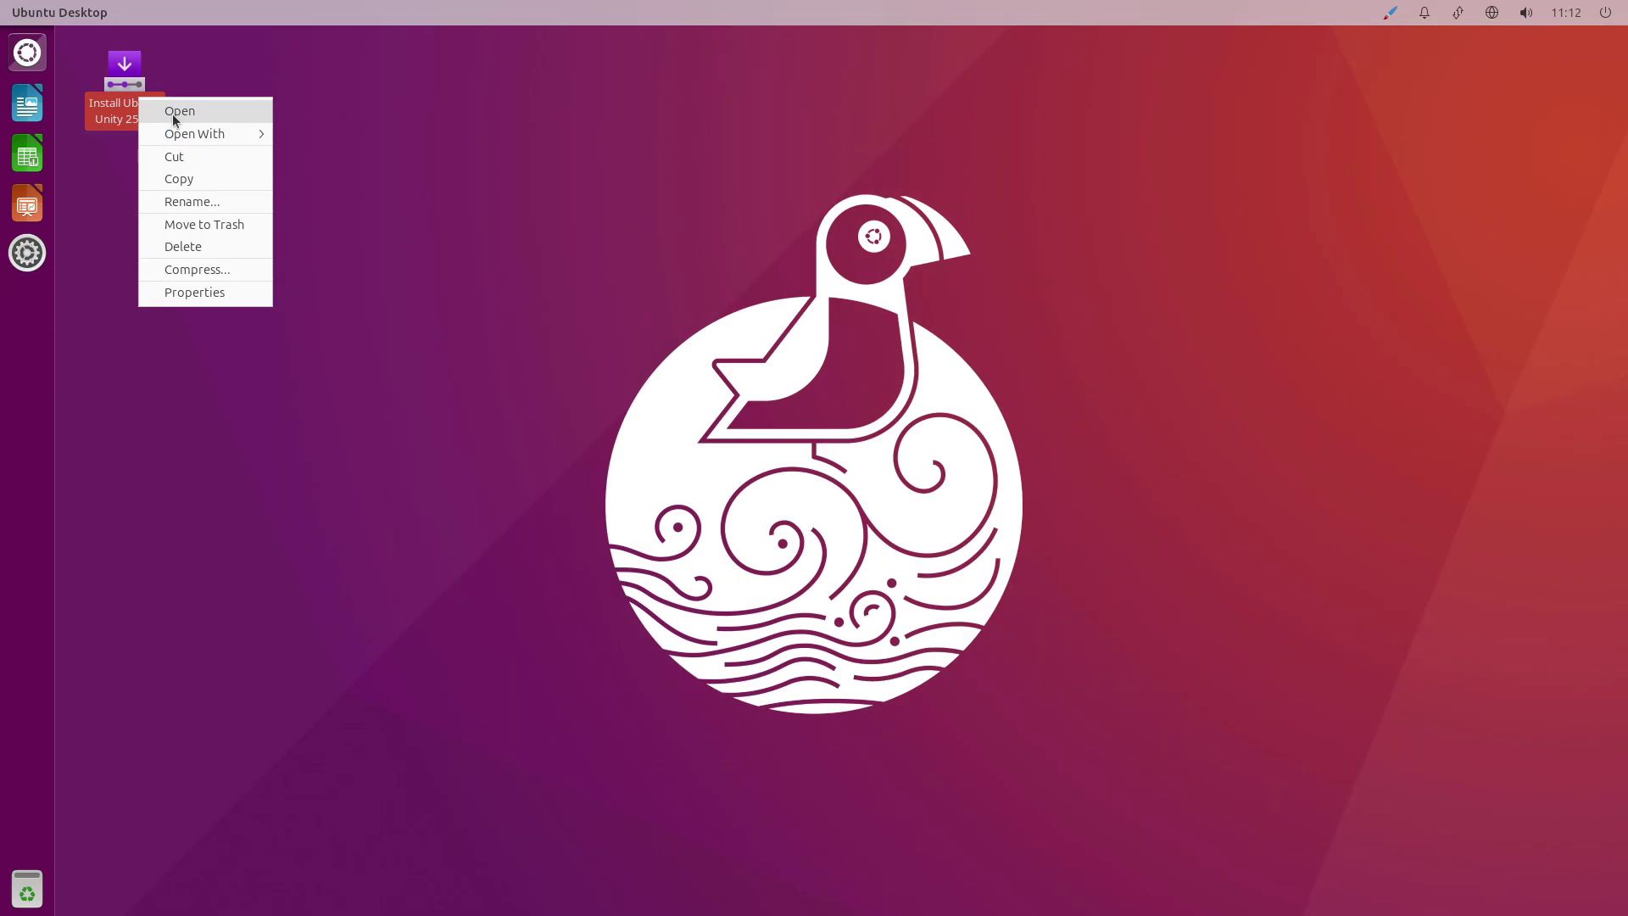
left_click(168, 113)
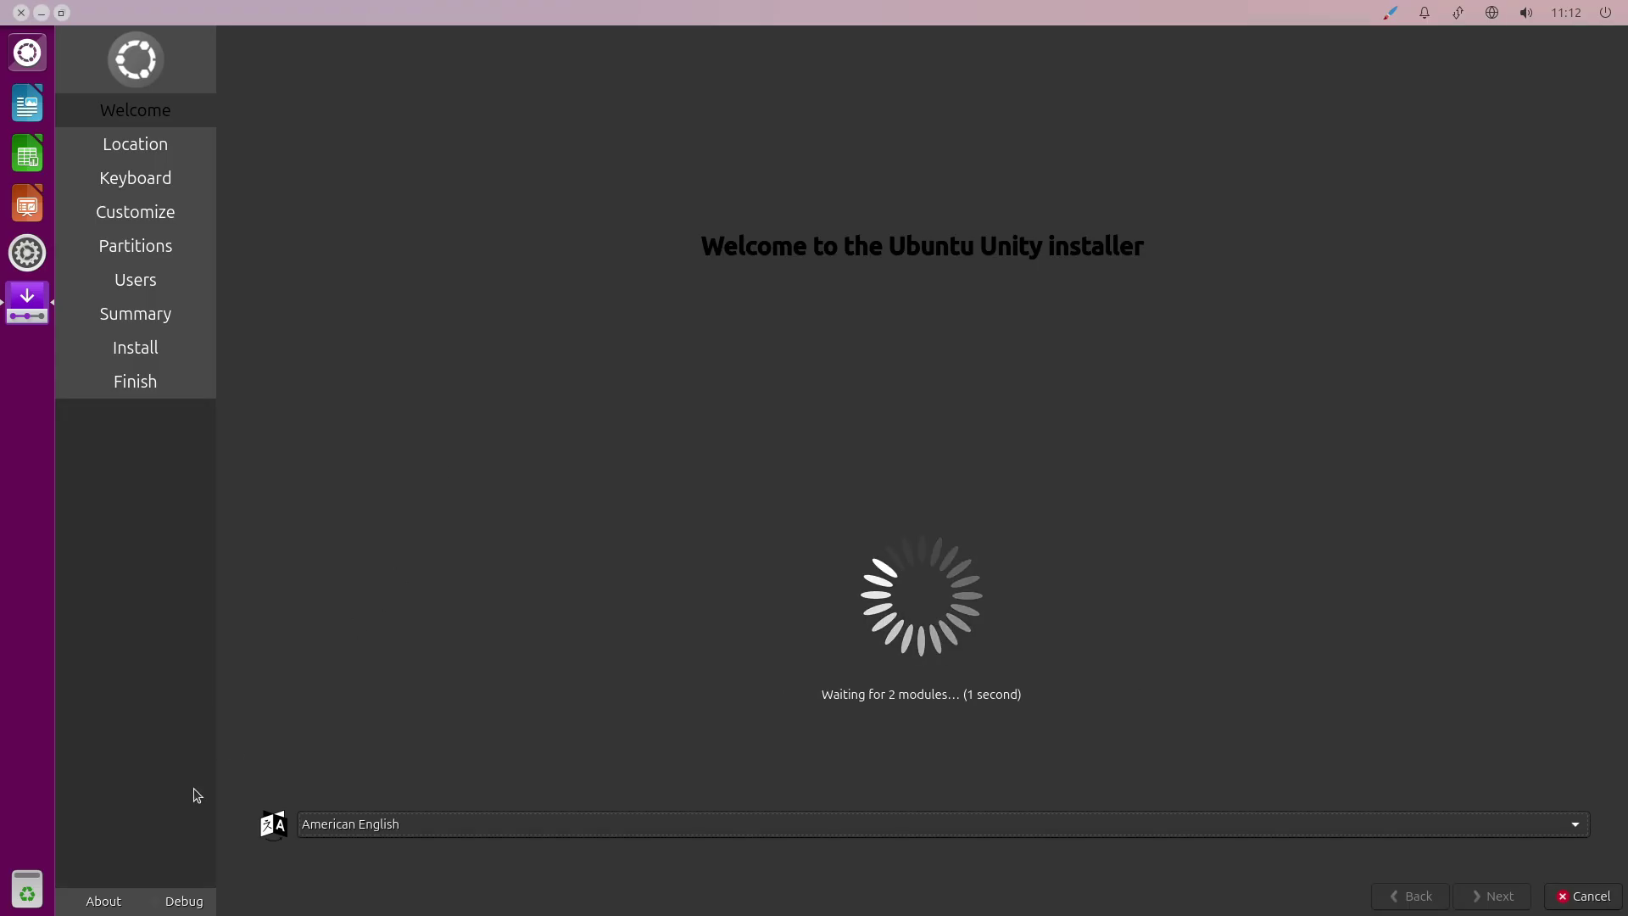
left_click(105, 902)
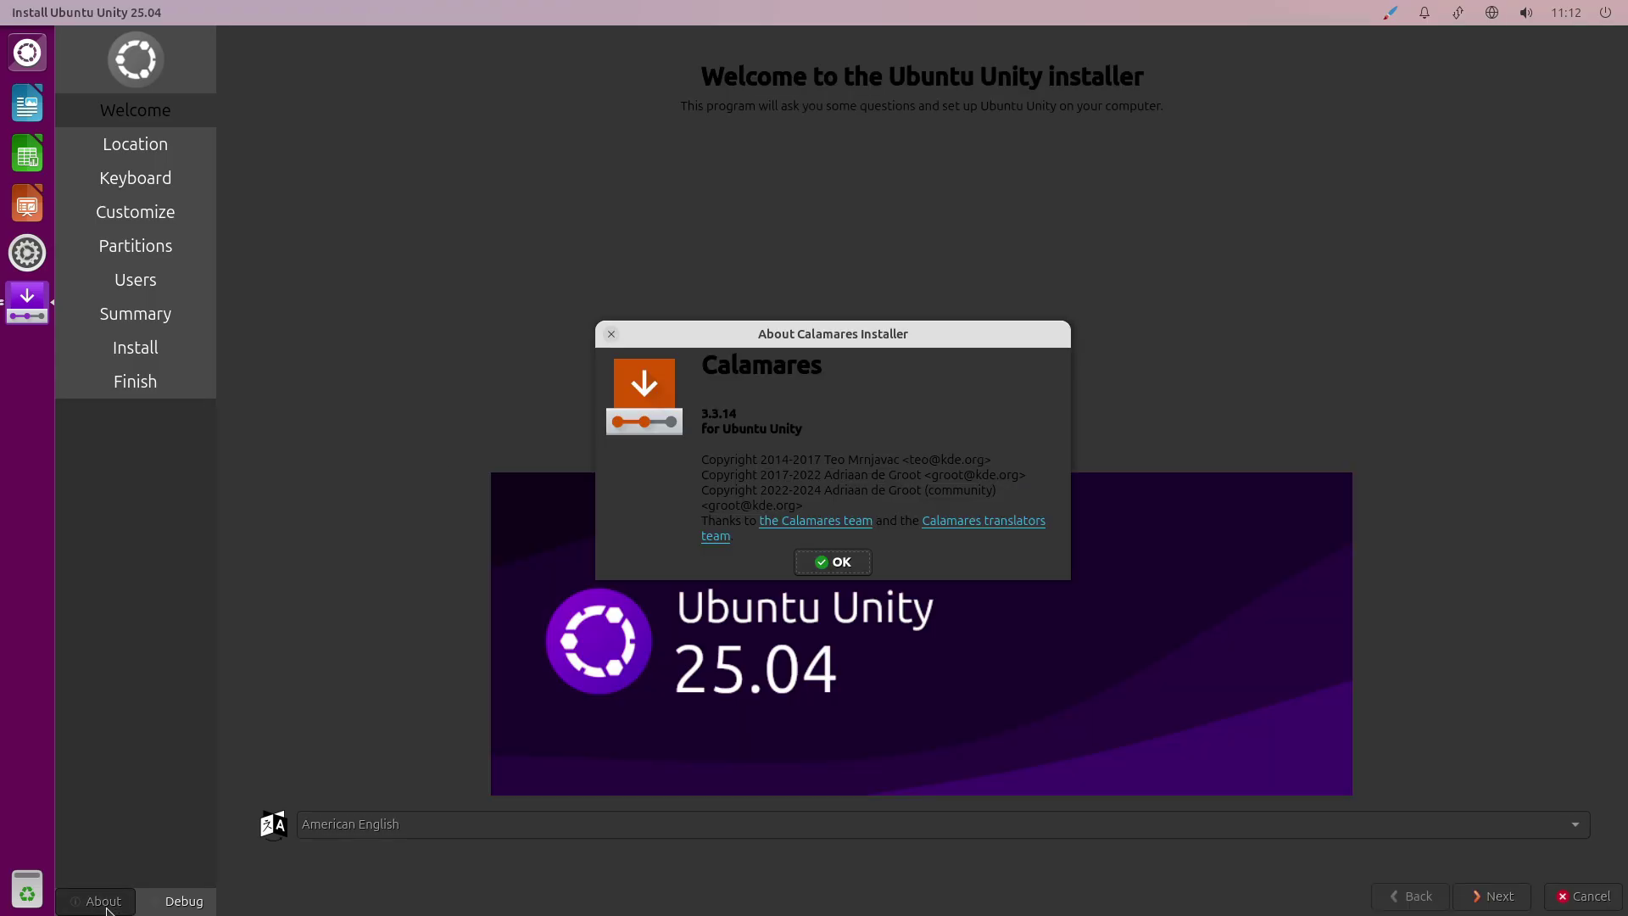
left_click(858, 562)
Choose Los Angeles, Normal Installation and Erase disk, then cancel at the Users step.
left_click(1480, 892)
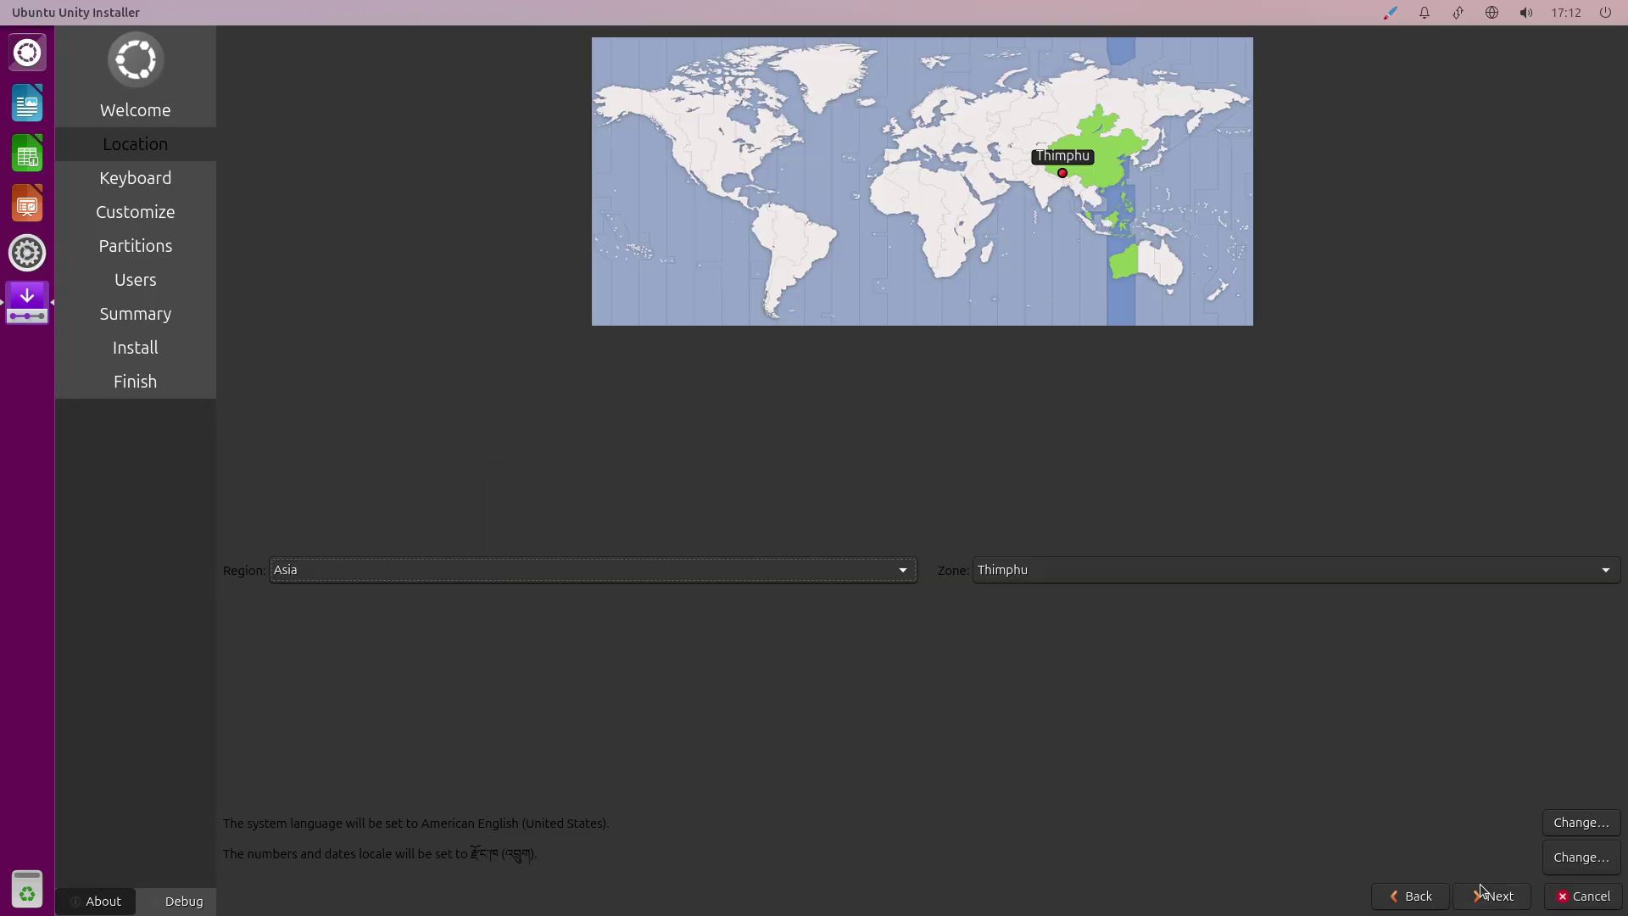
left_click(690, 170)
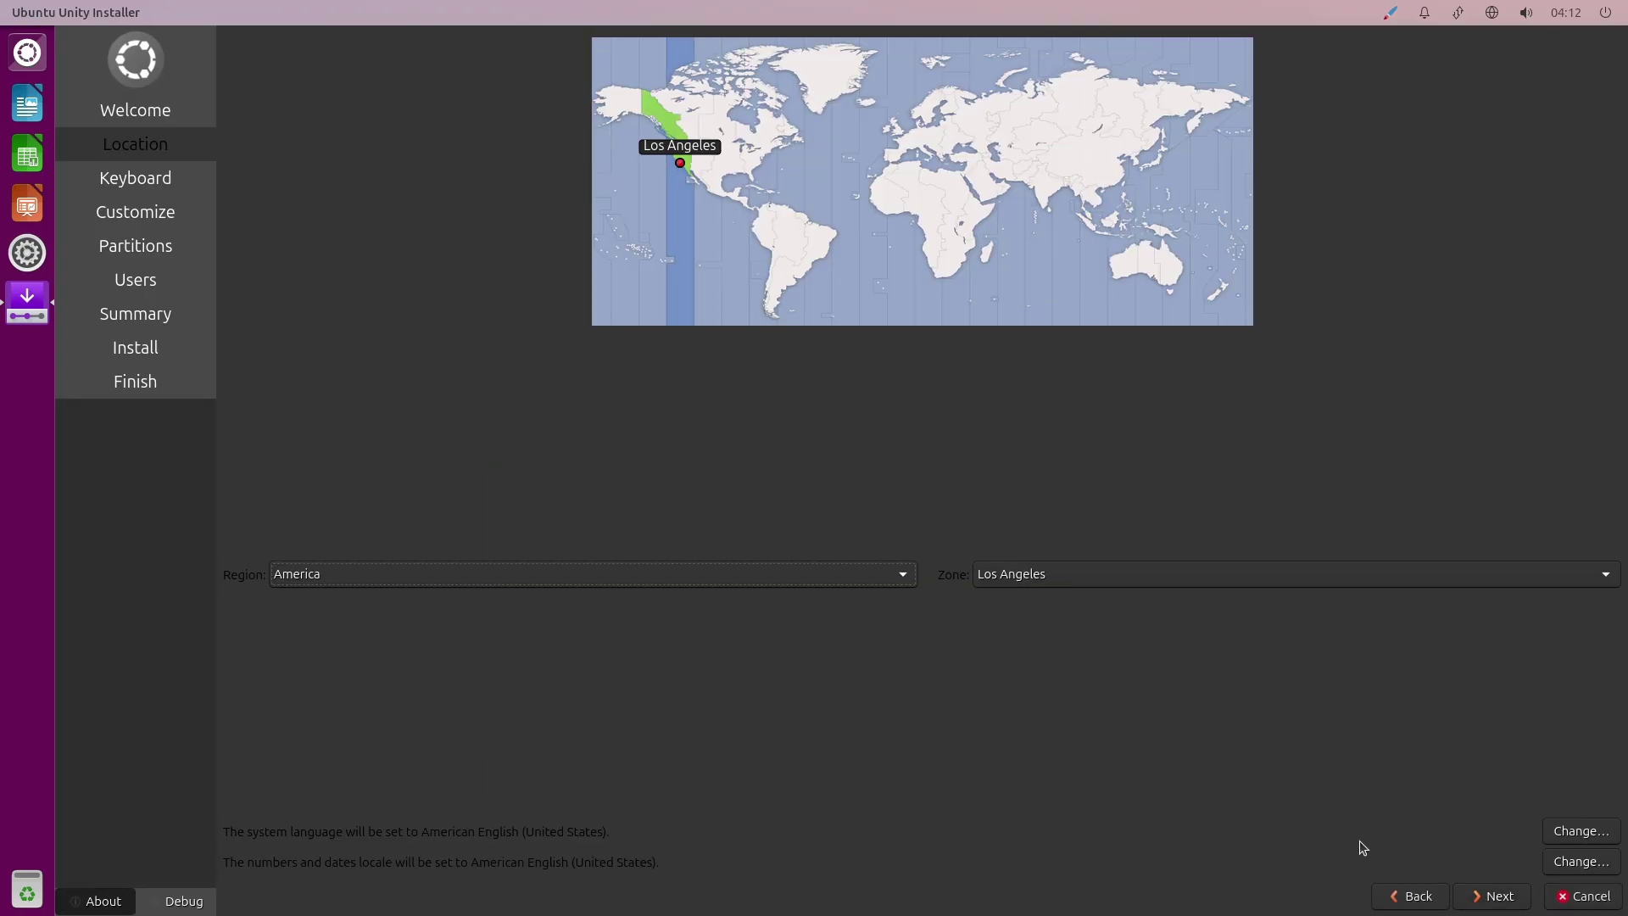
left_click(1493, 895)
left_click(1492, 895)
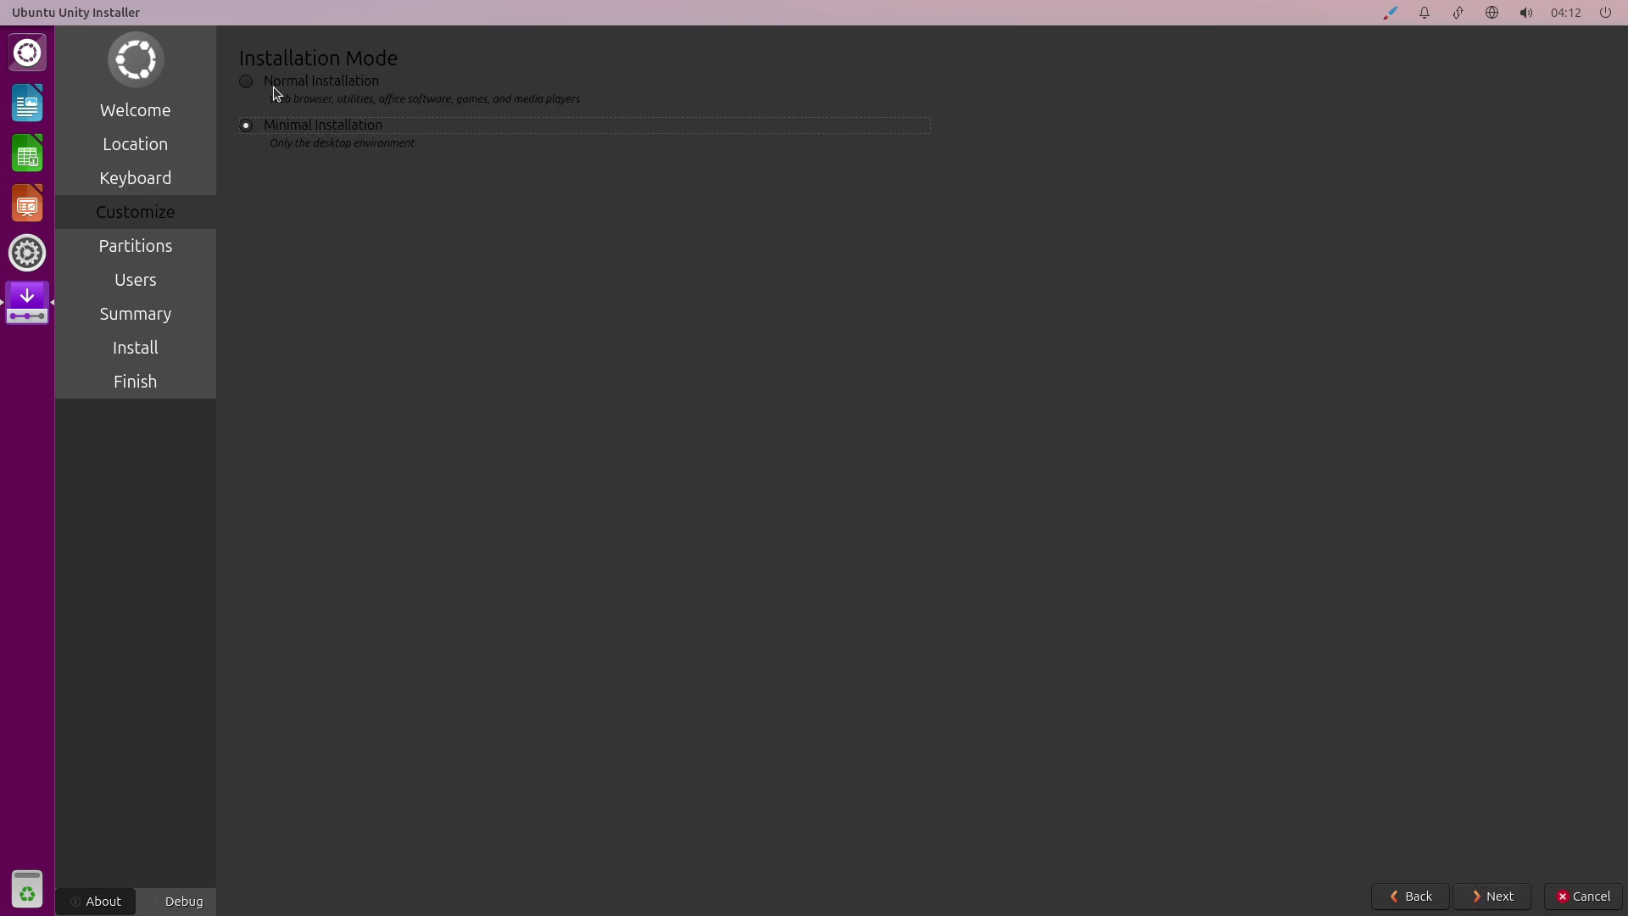
left_click(273, 84)
left_click(1492, 897)
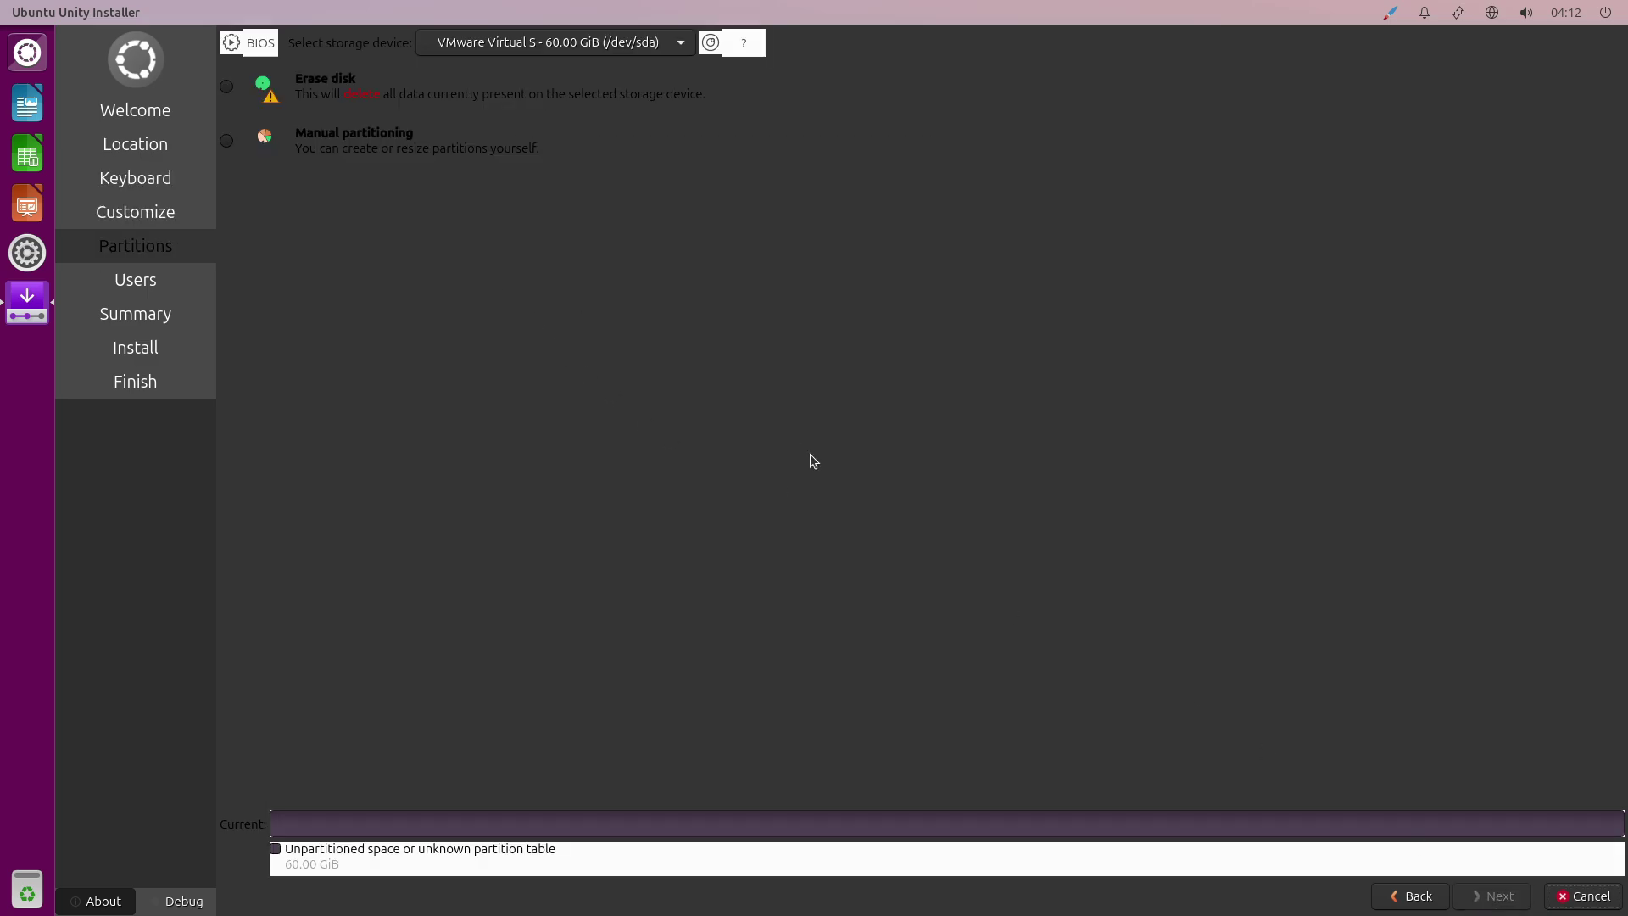
left_click(227, 87)
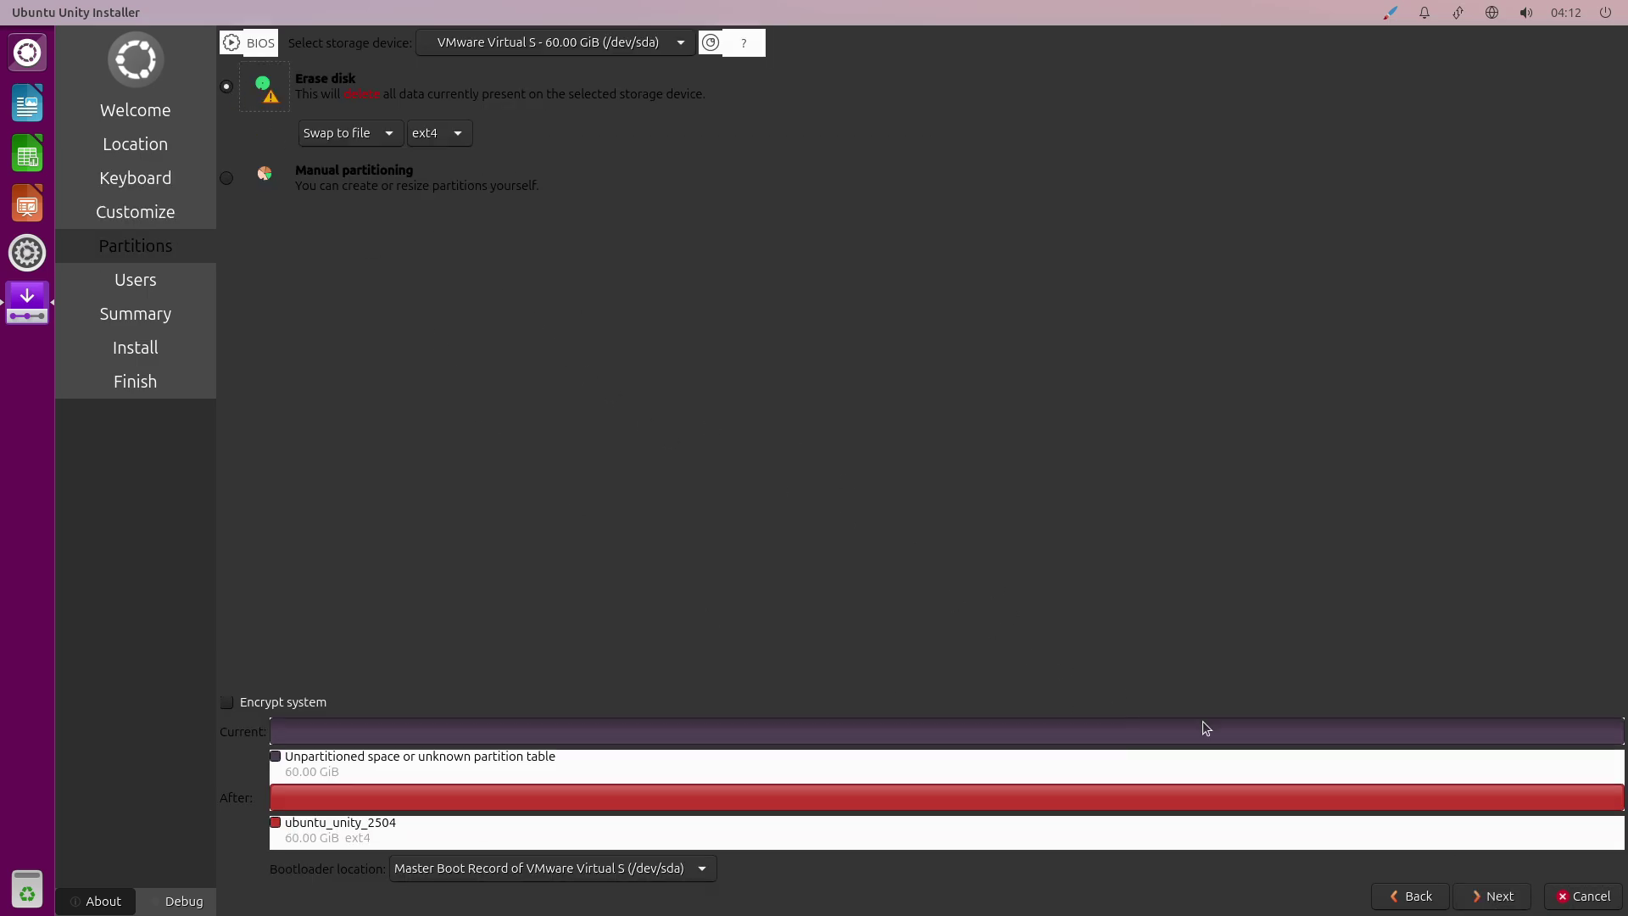
left_click(1492, 897)
left_click(1574, 887)
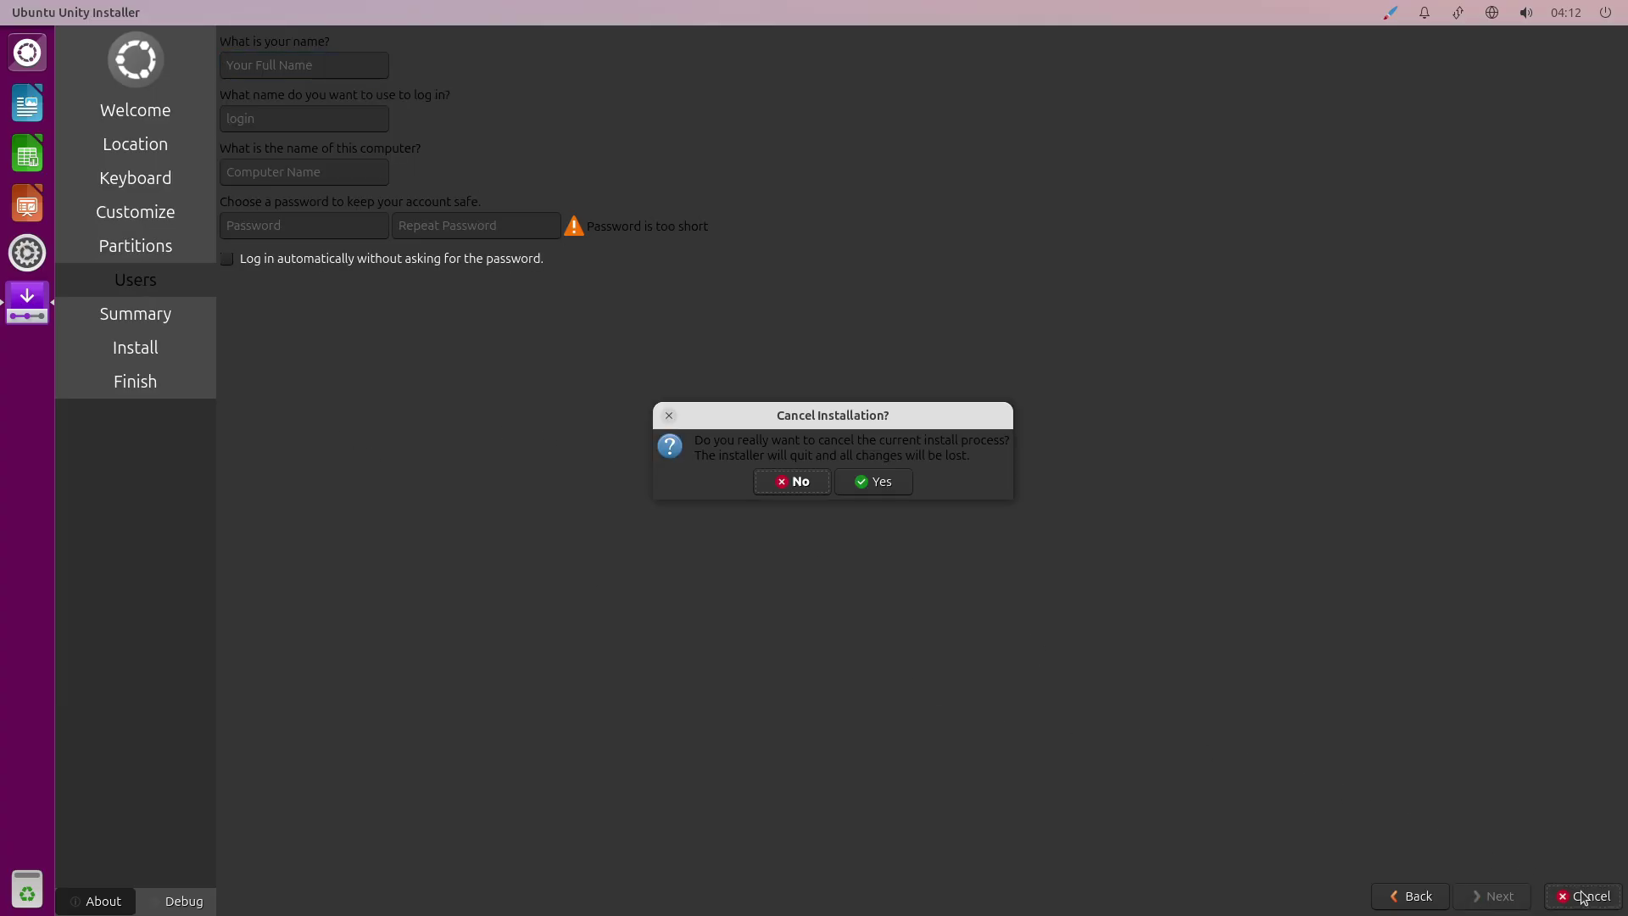
left_click(858, 480)
Launch Synaptic Package Manager from the Dash's Applications list.
key("super")
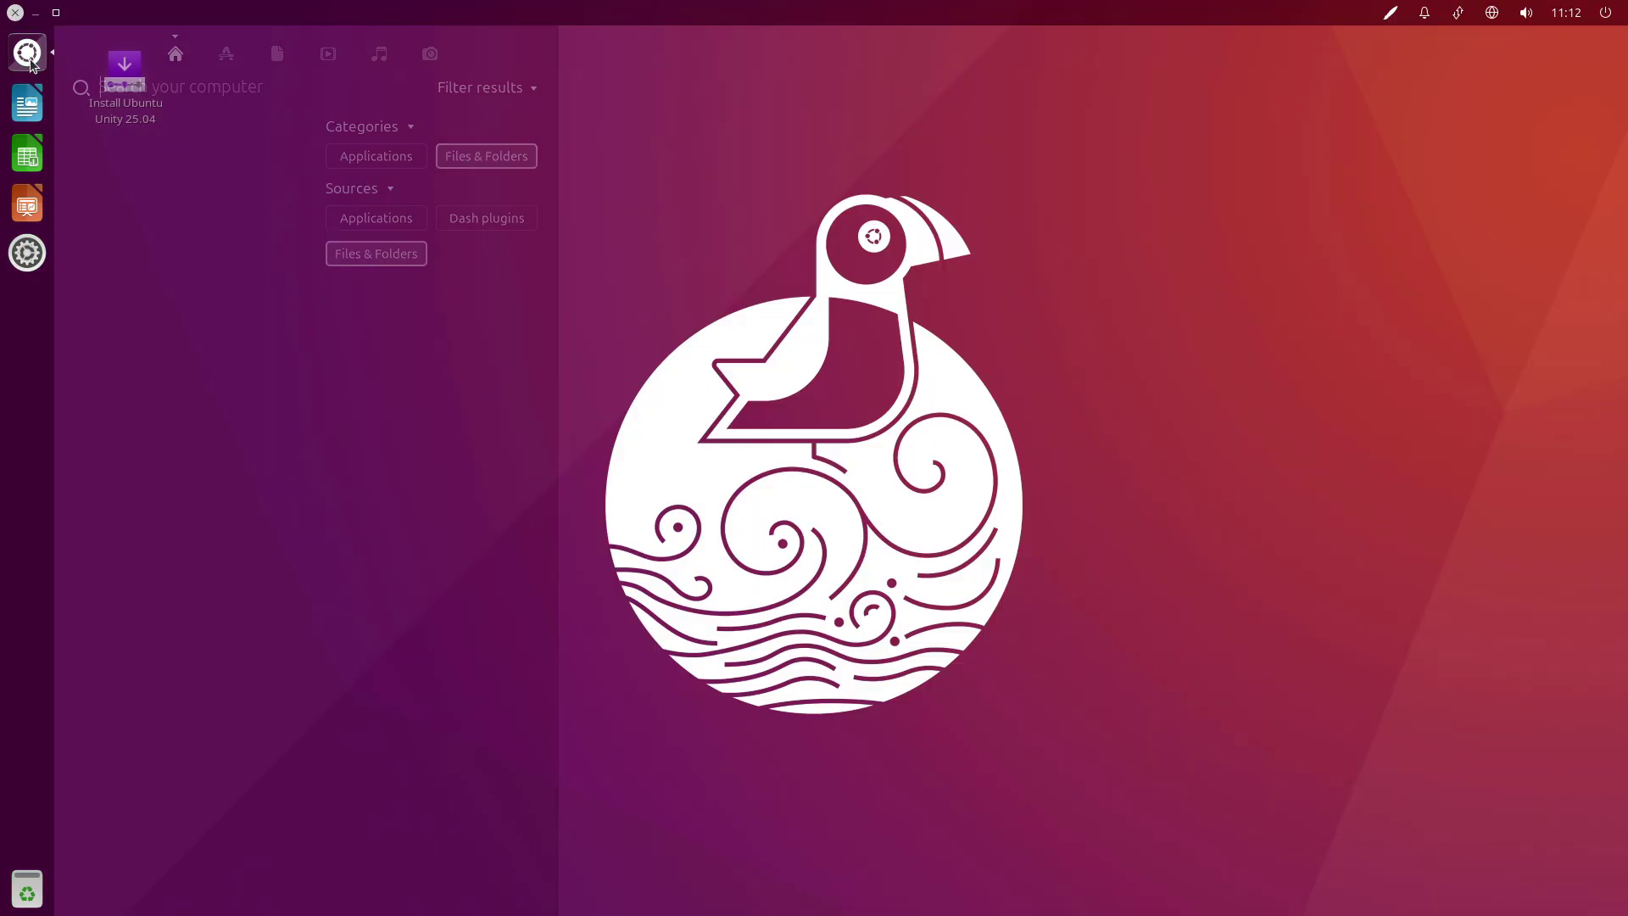
left_click(226, 53)
scroll(545, 271, "down", 5)
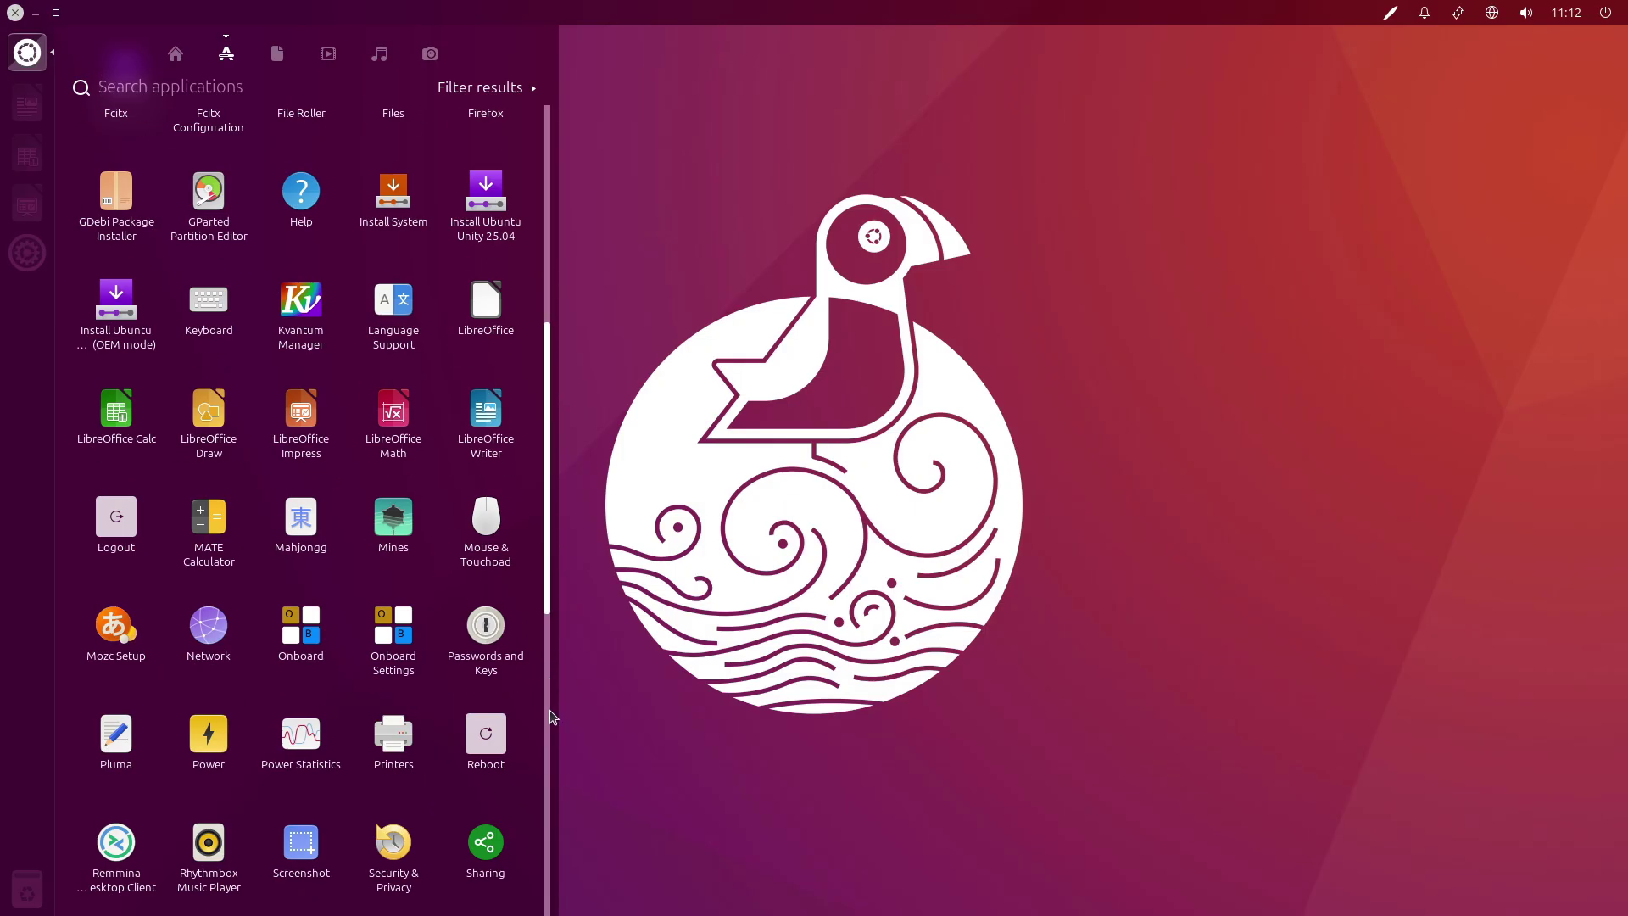
scroll(509, 636, "down", 8)
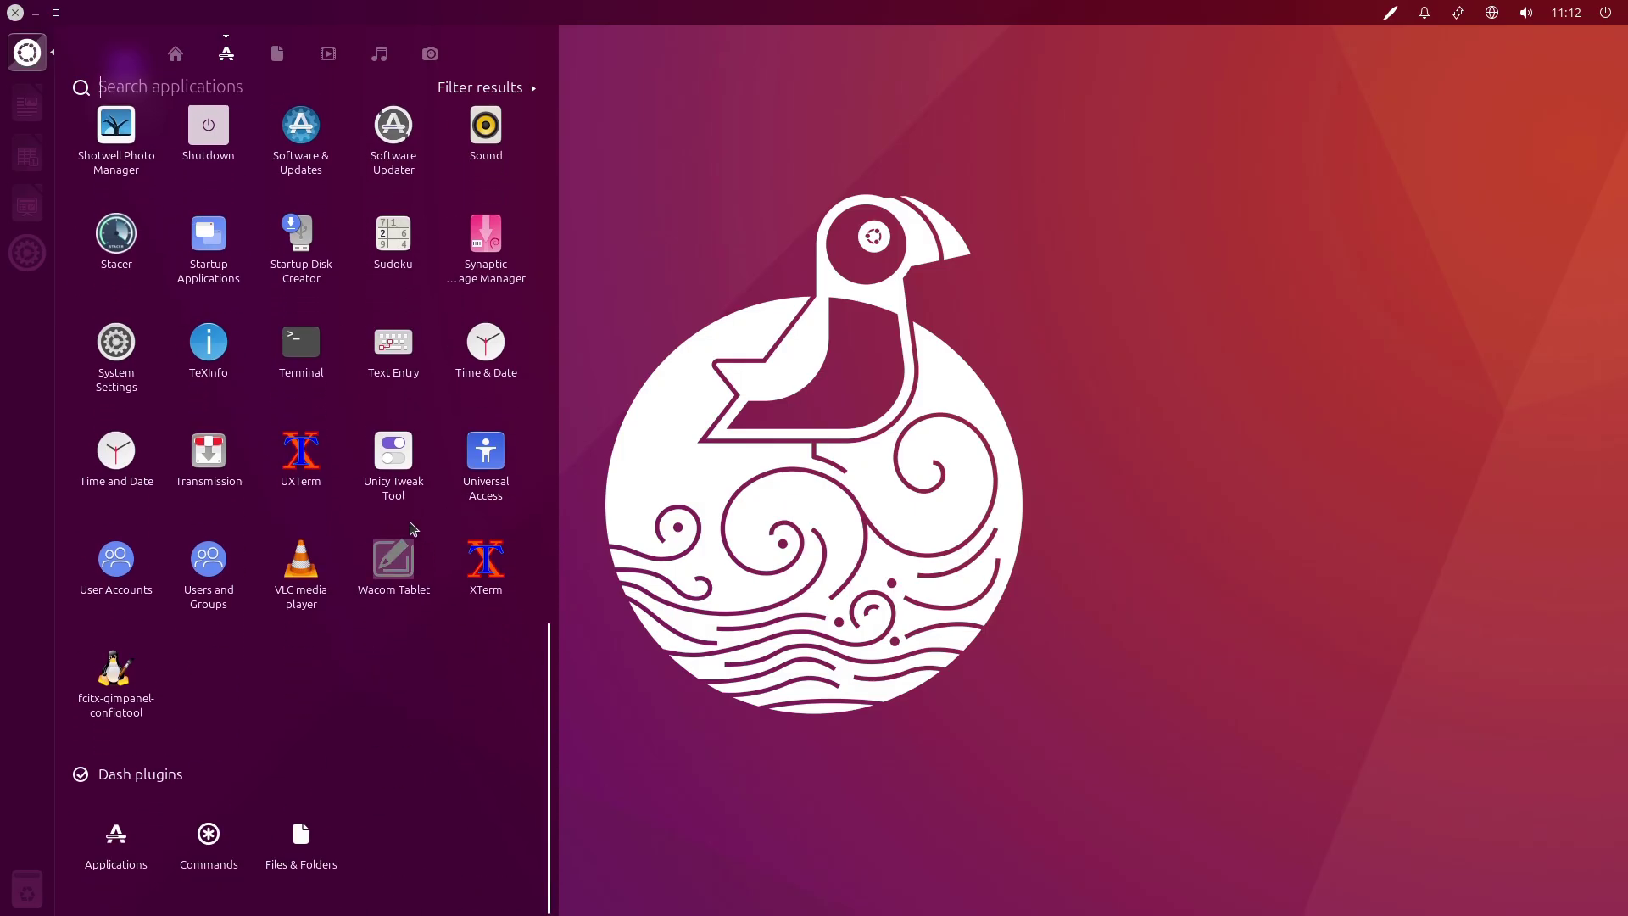
left_click(482, 242)
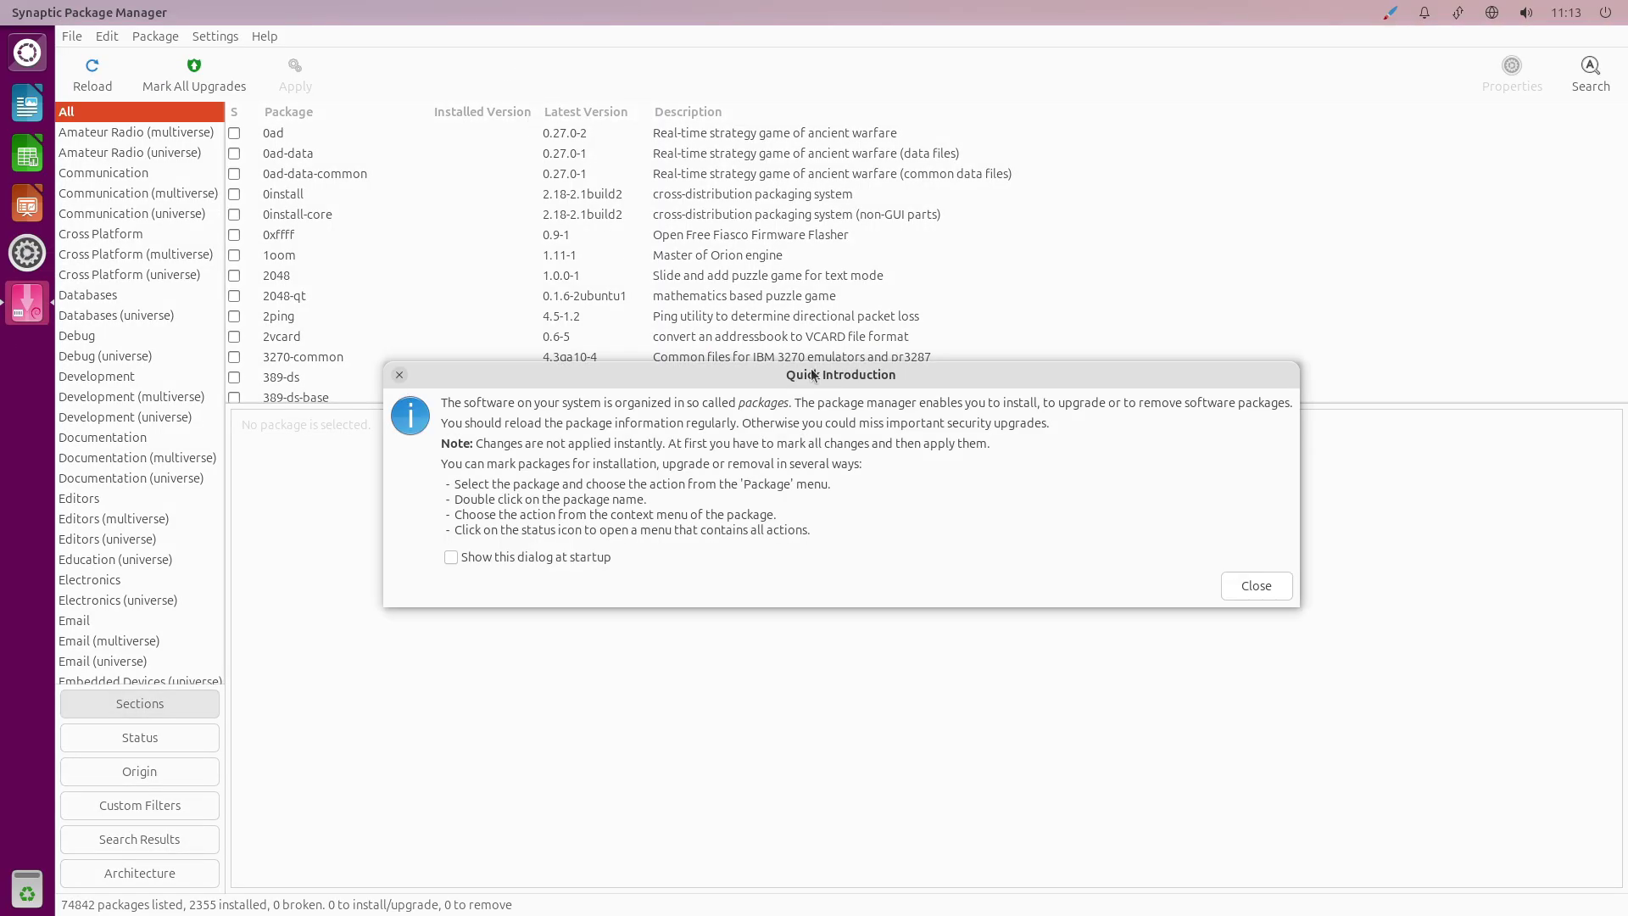
Dismiss the Quick Introduction and enlarge the package list pane showing 74842 packages.
left_click(1227, 584)
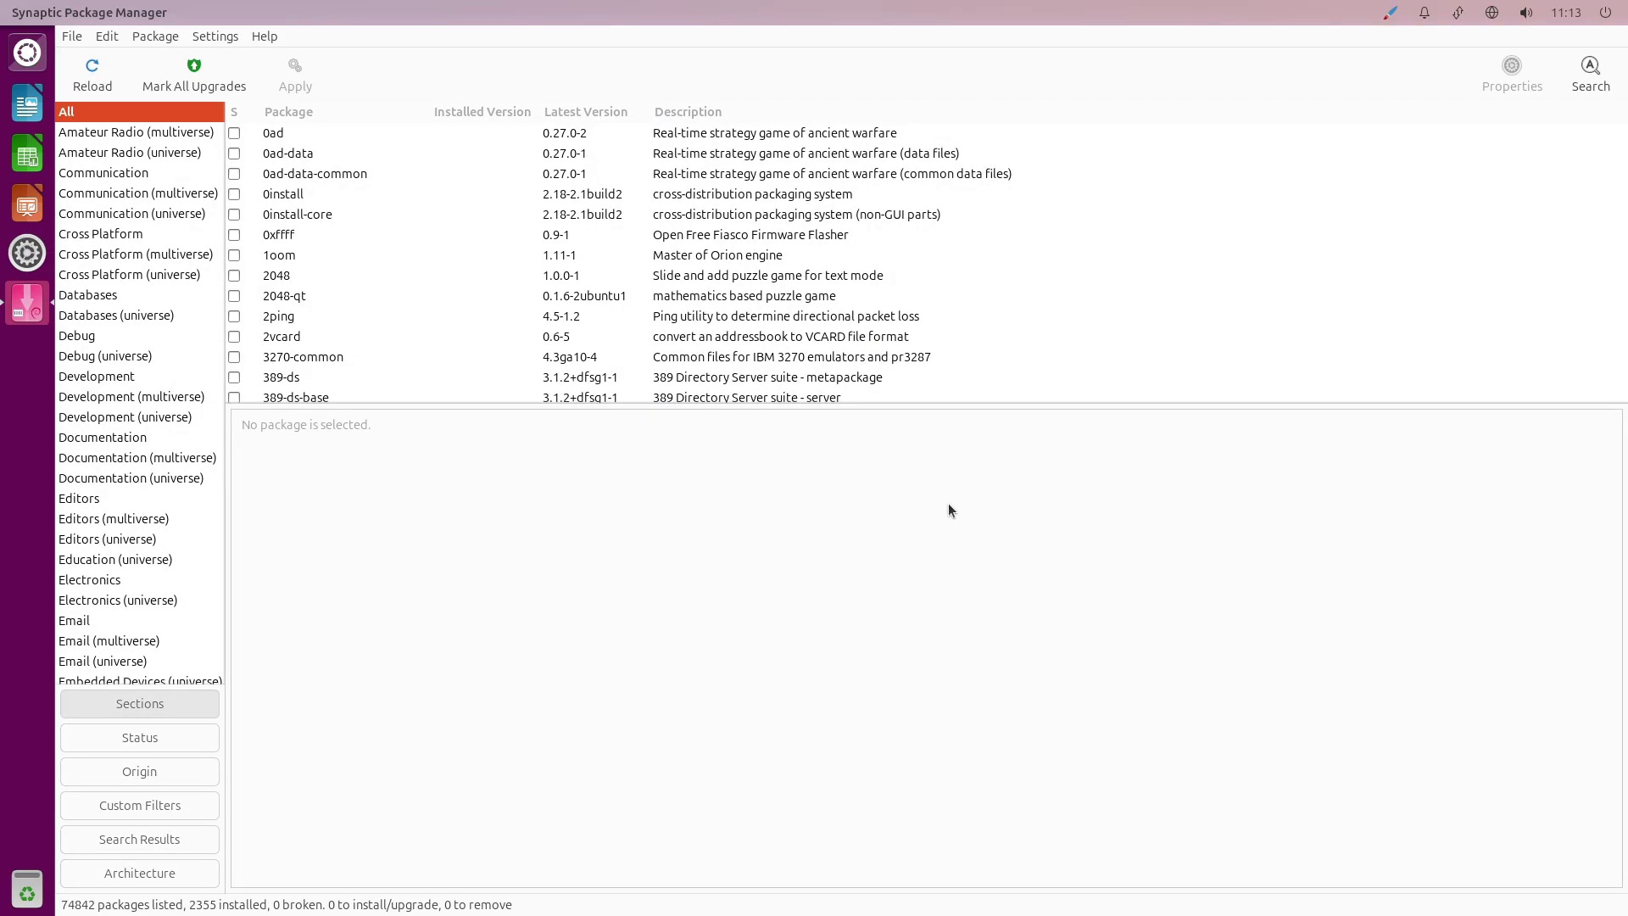
left_click_drag(721, 426, 720, 780)
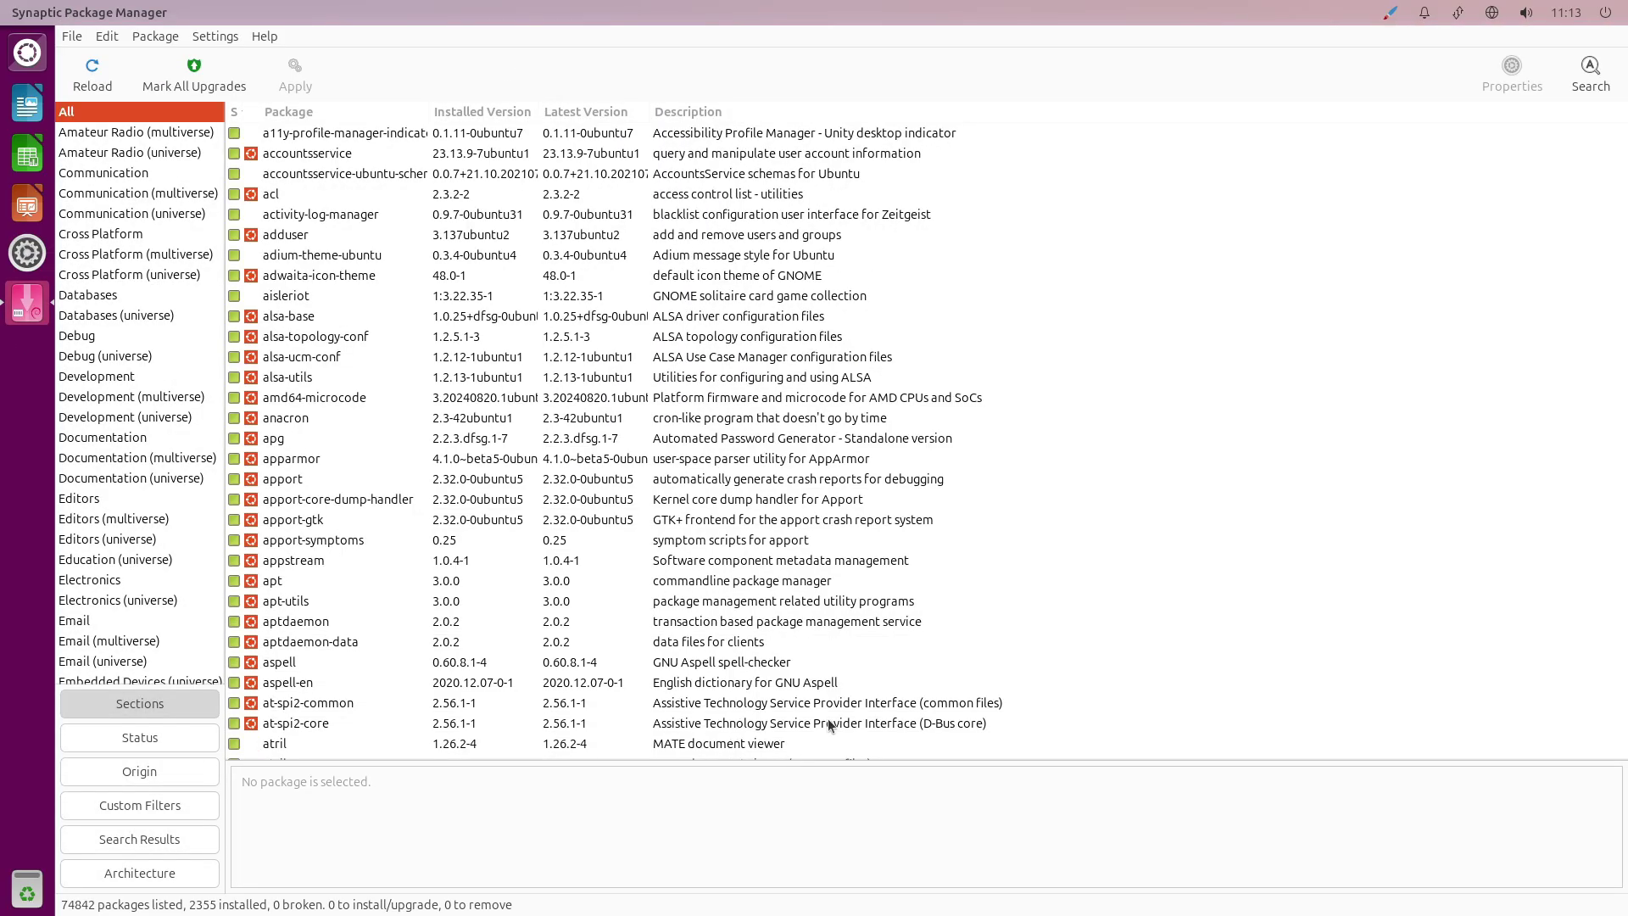
left_click_drag(1620, 140, 1625, 428)
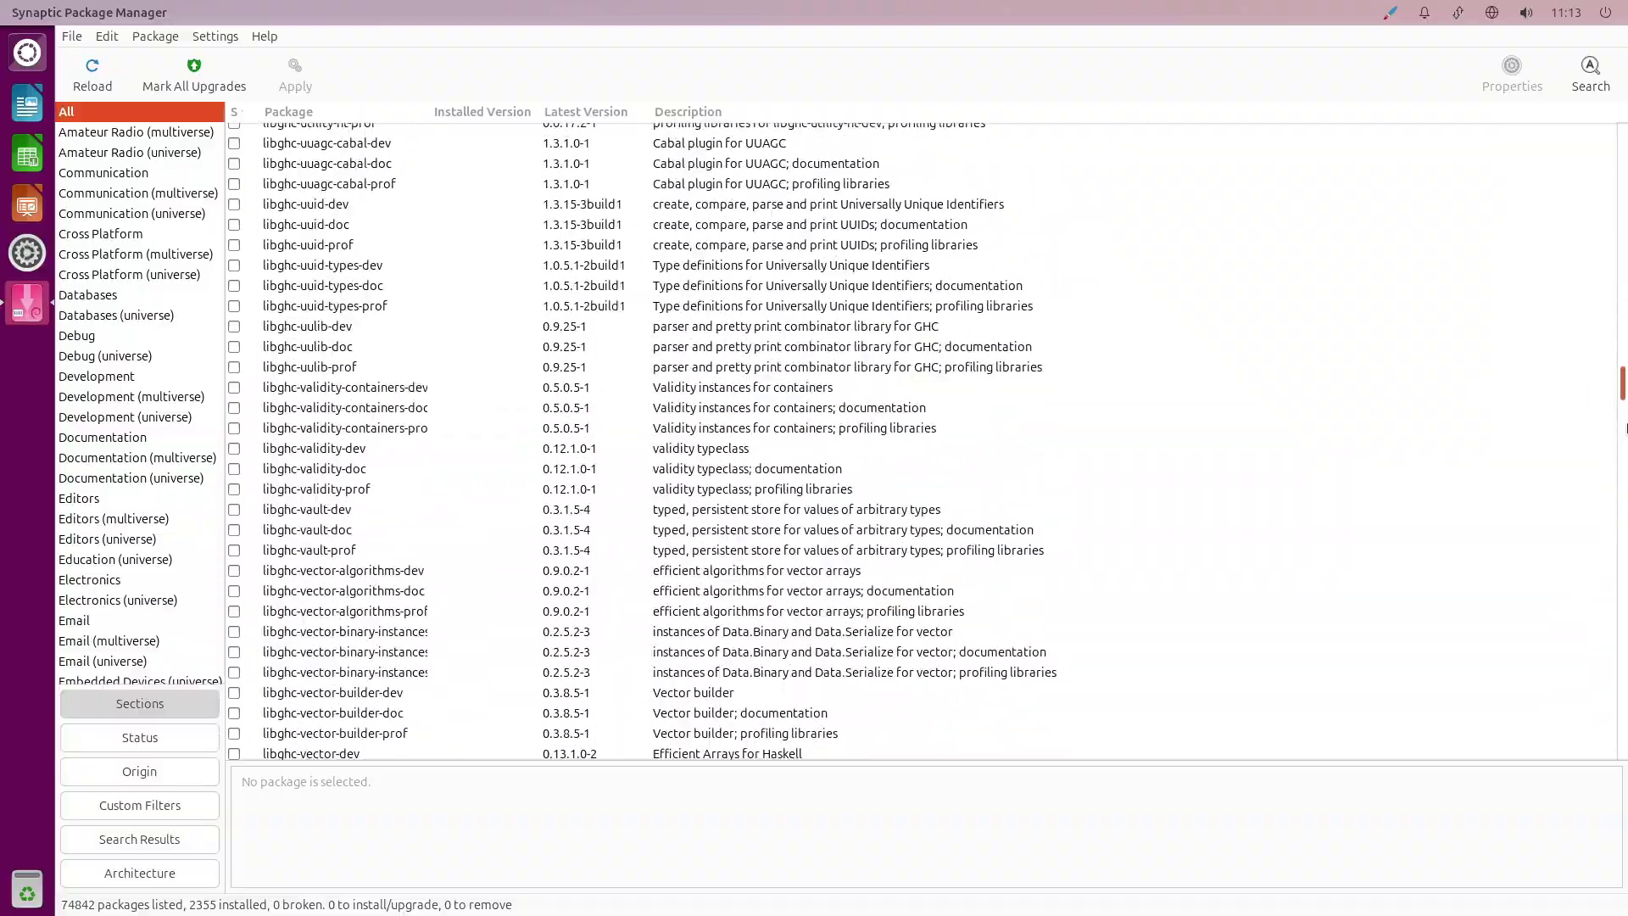
left_click_drag(1625, 484, 1612, 792)
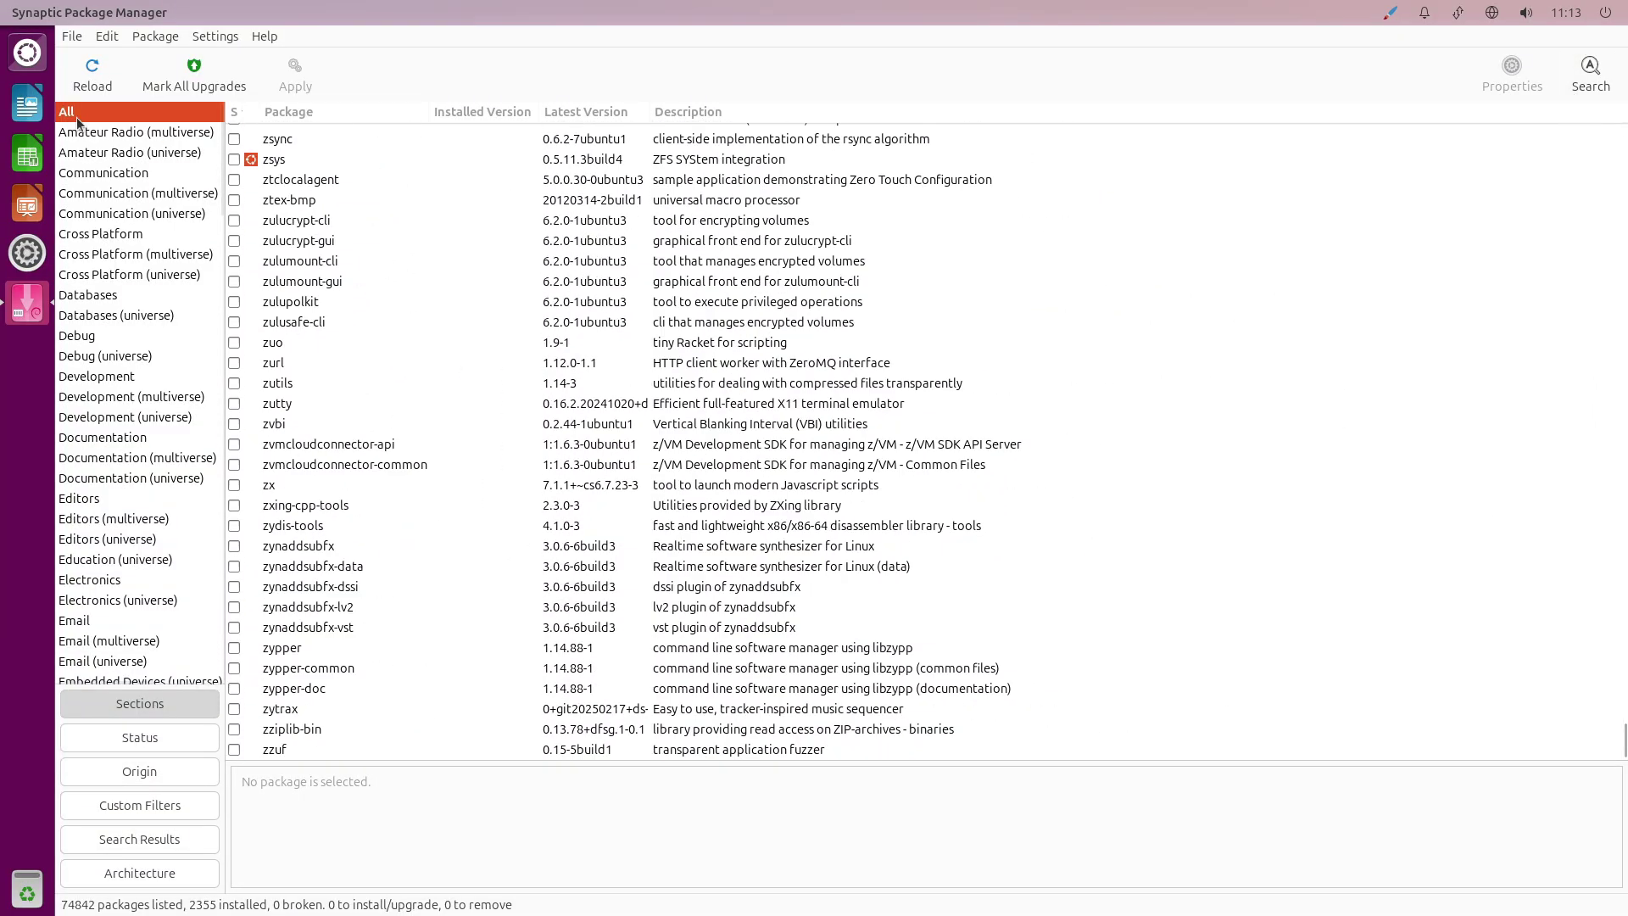
Quit Synaptic, open and close Startup Applications from the Dash, then open the power menu.
left_click(72, 36)
left_click(117, 191)
key("super")
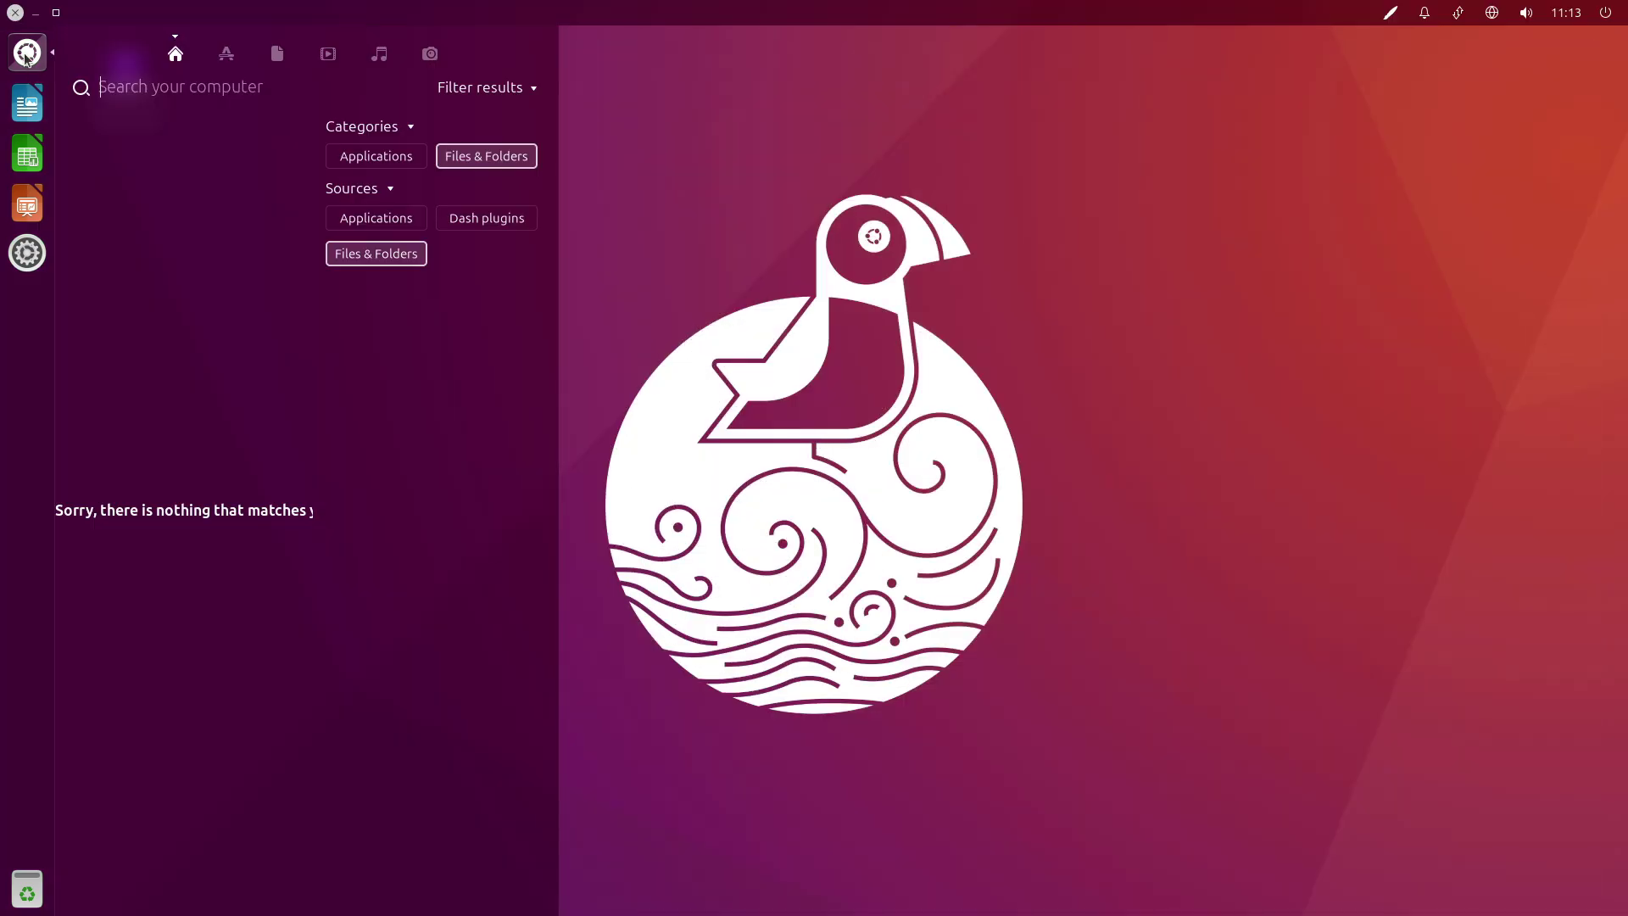
left_click(227, 55)
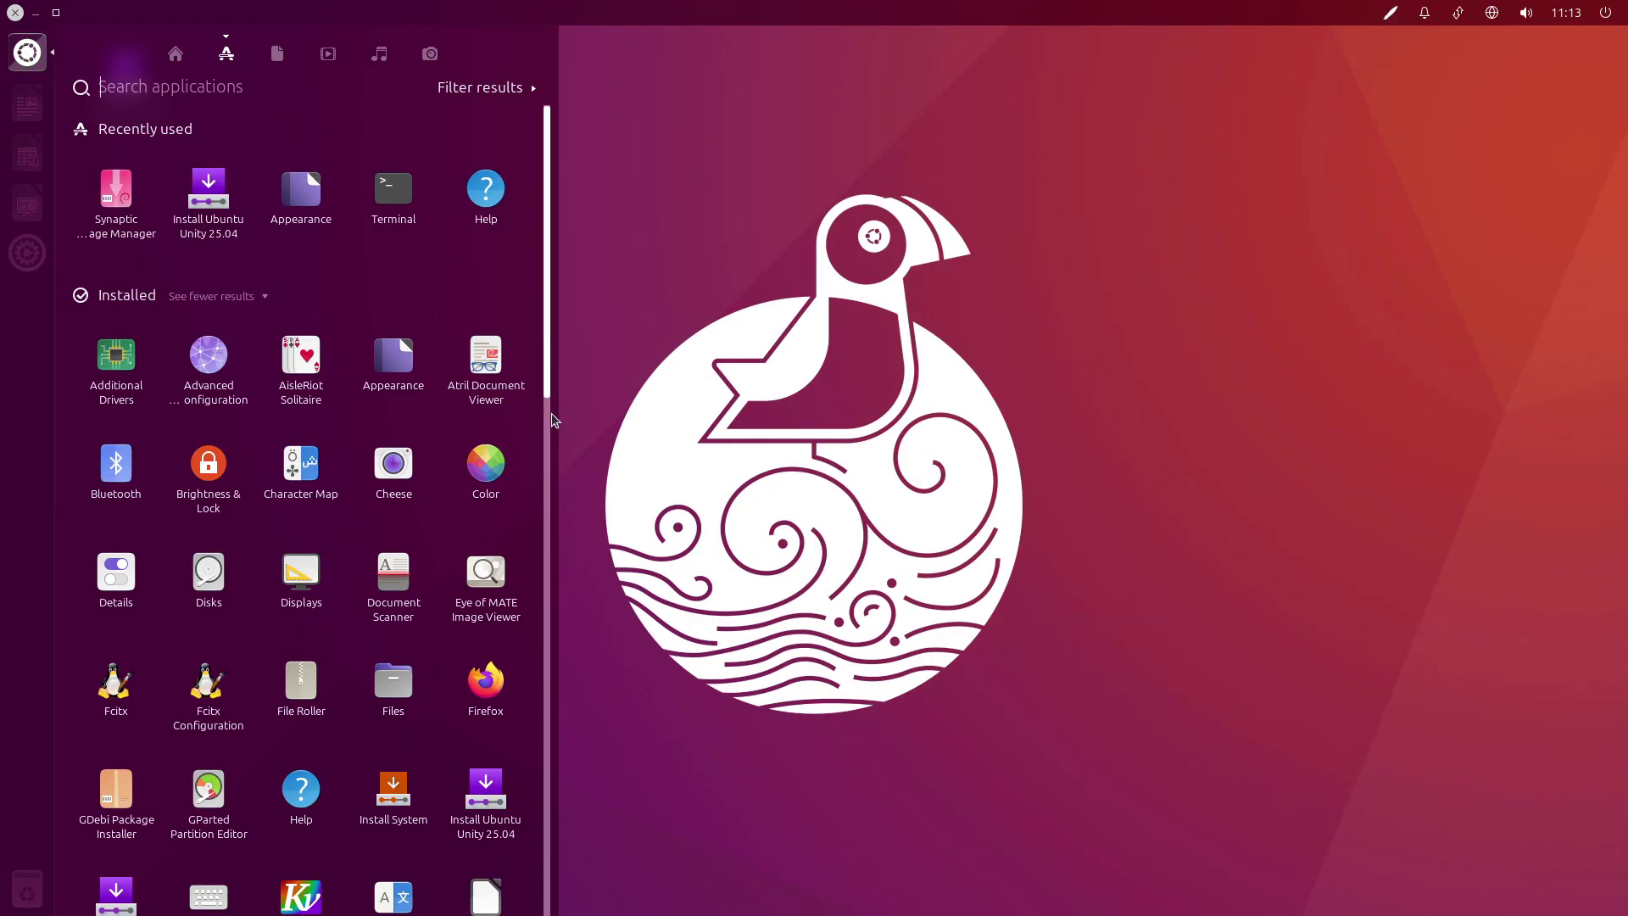
left_click_drag(553, 420, 550, 700)
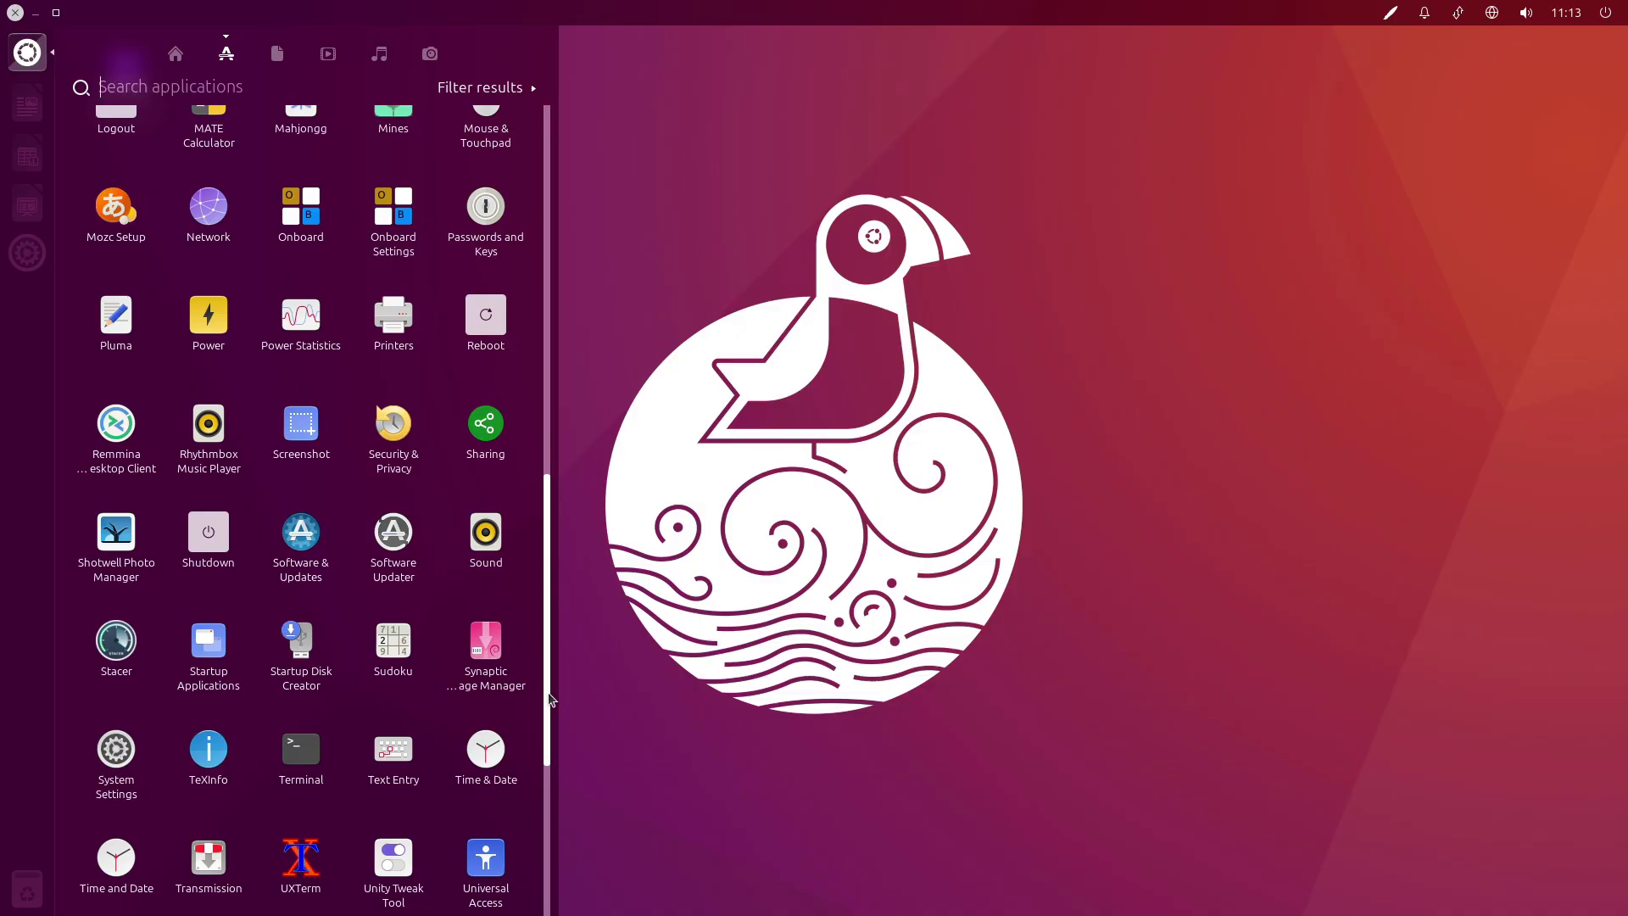
left_click(212, 640)
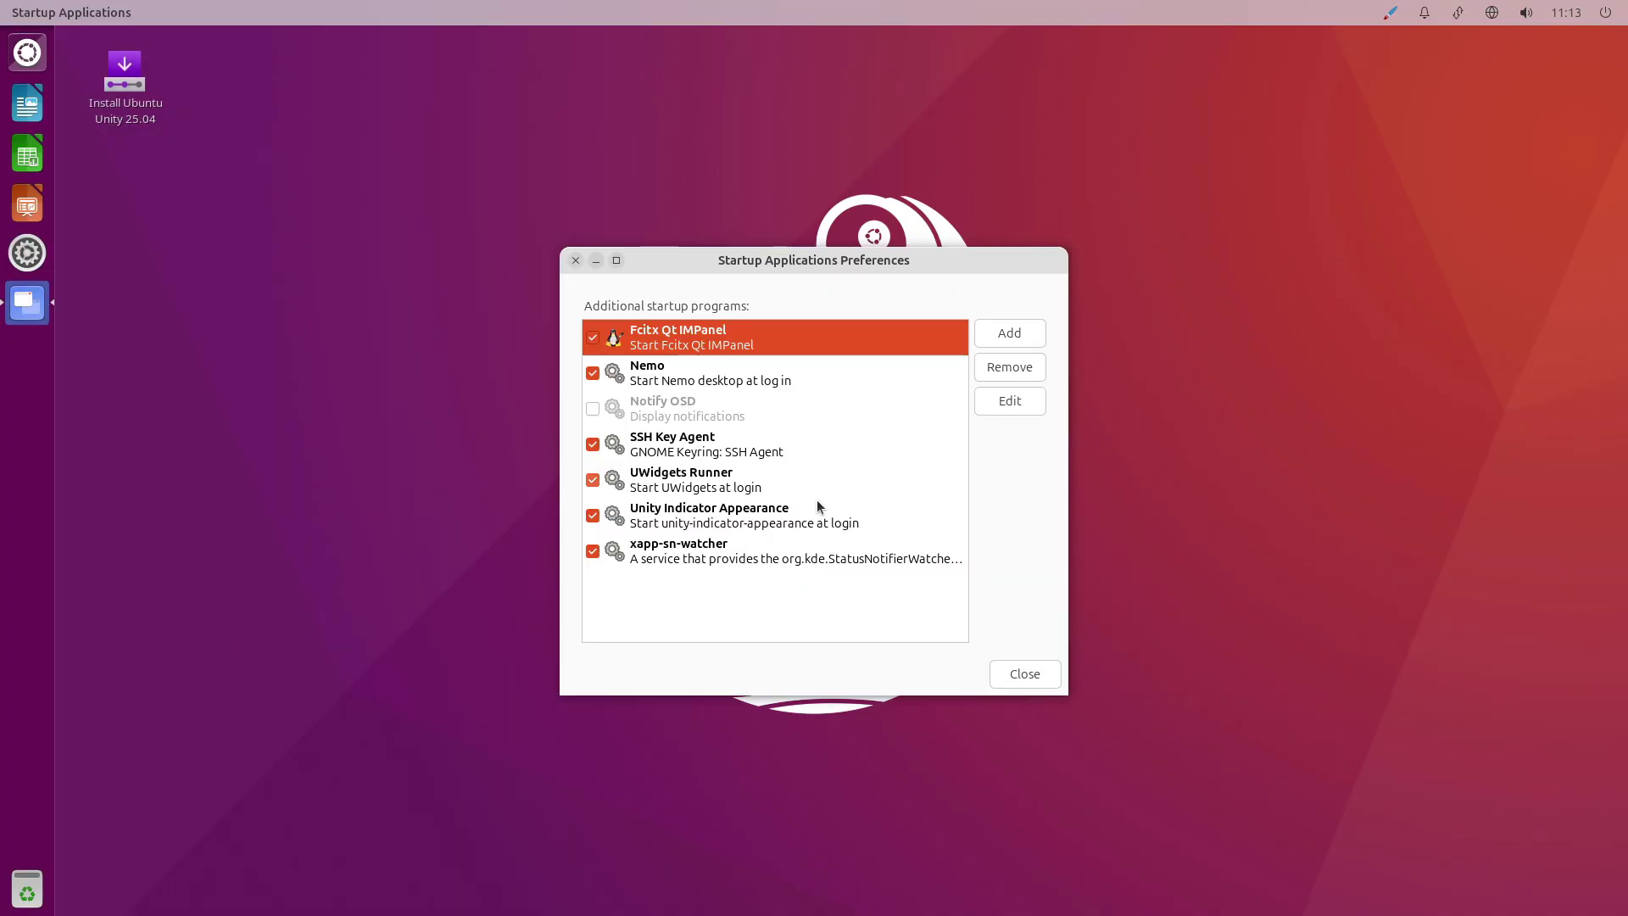
left_click(1024, 674)
left_click(1605, 12)
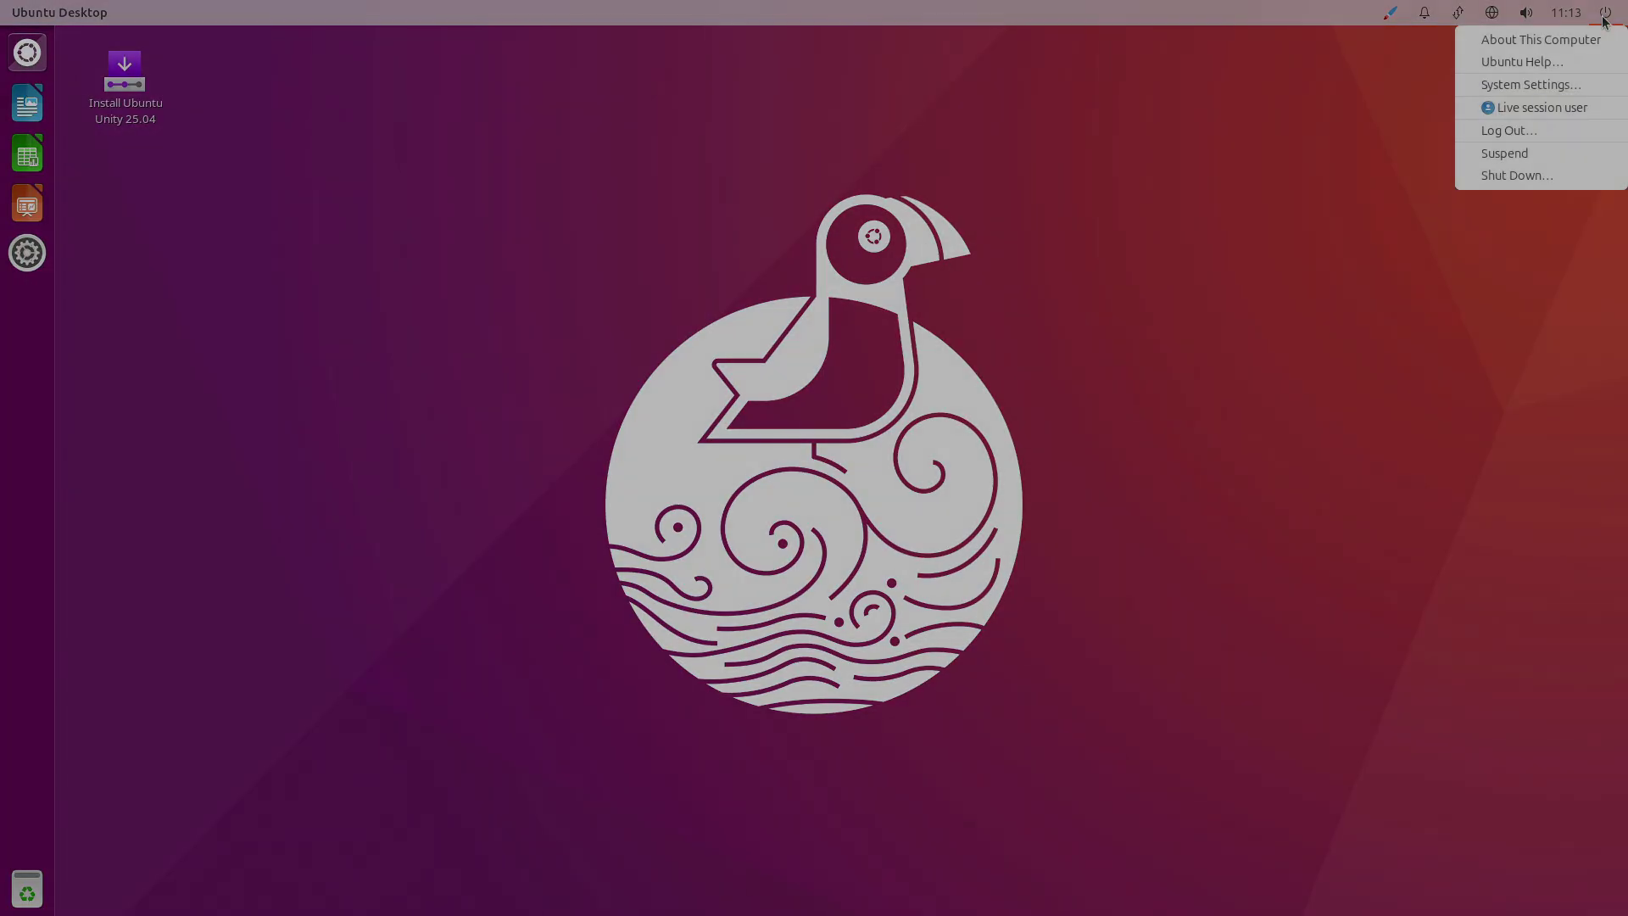
left_click(1525, 178)
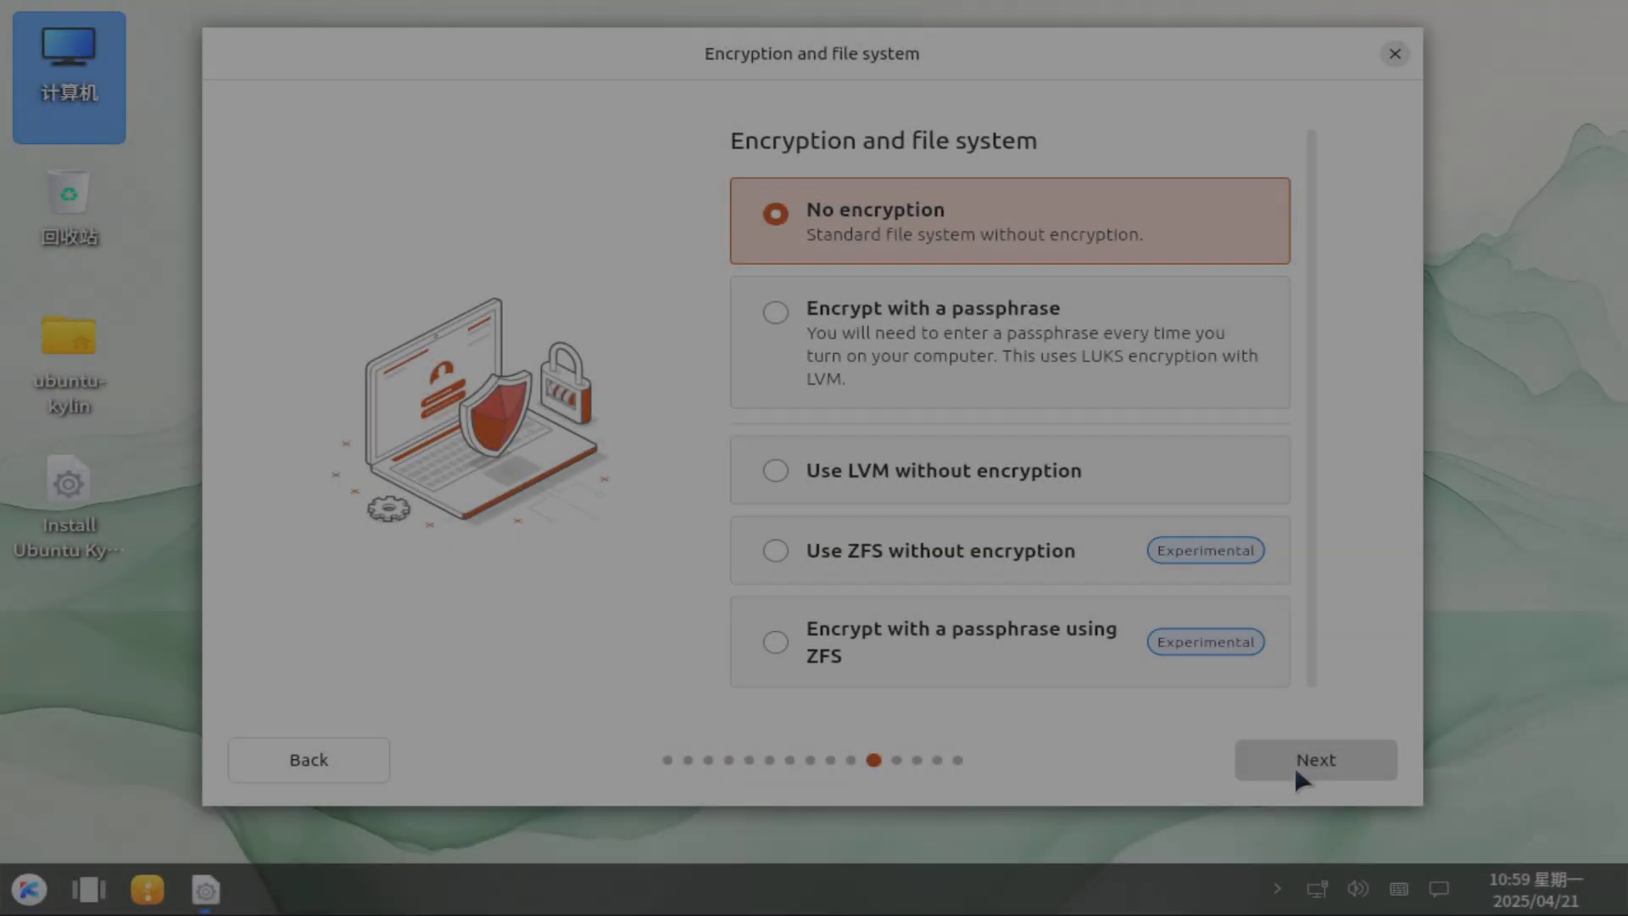
Keep no encryption, enter the account username and password, and trim the VMware suffix from the computer name.
left_click(1294, 766)
type("runboxing")
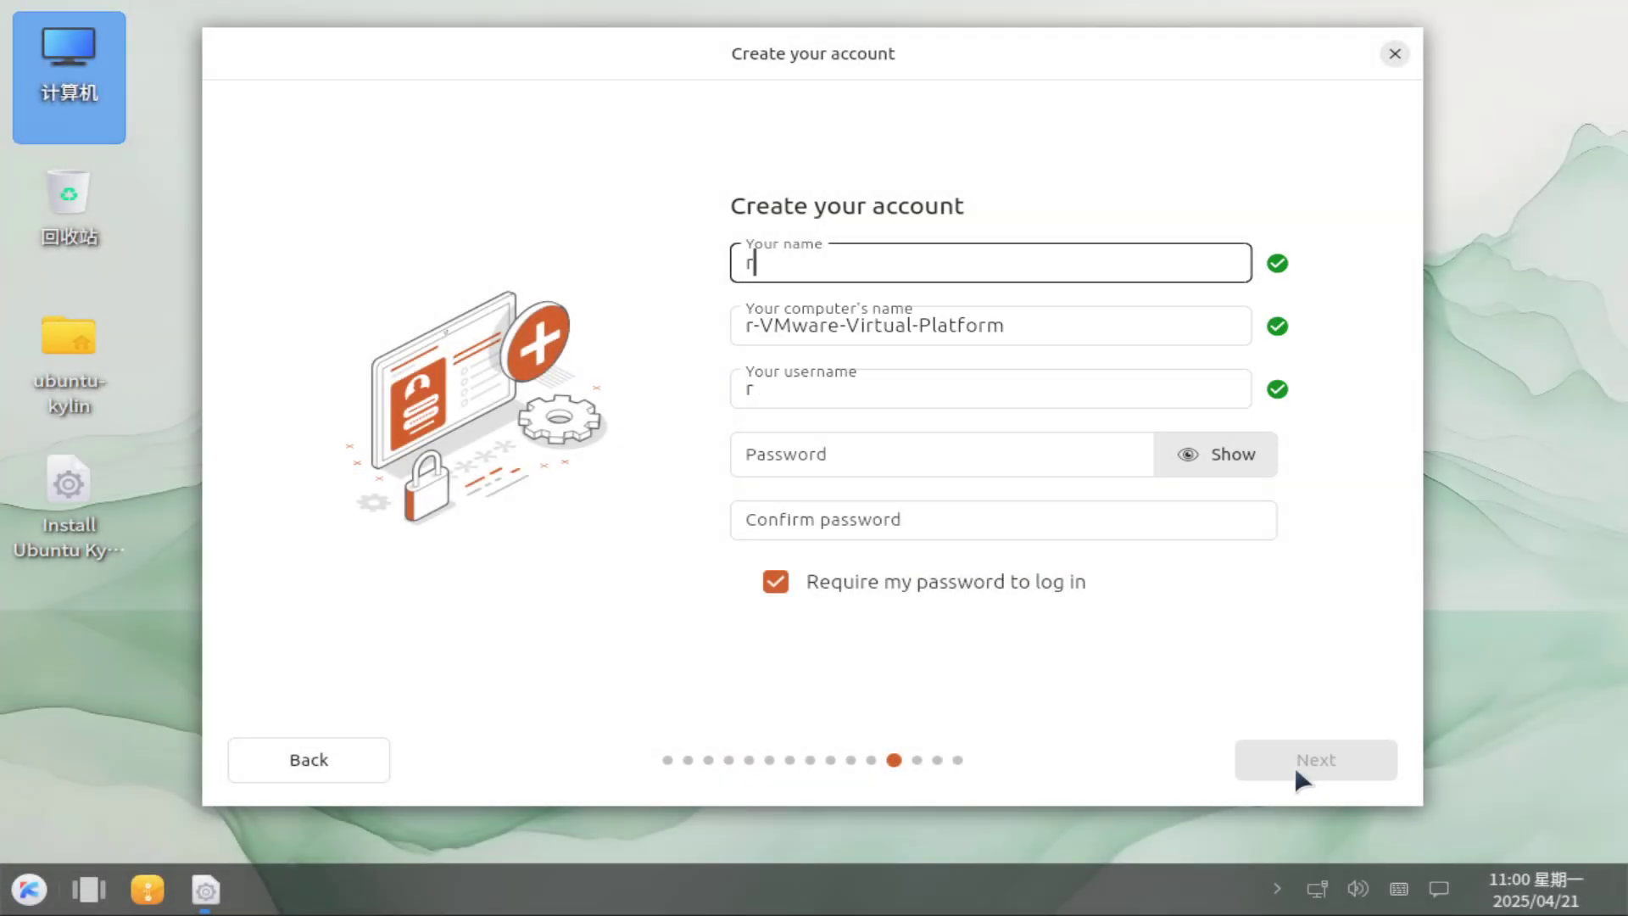
left_click(837, 452)
type("12345")
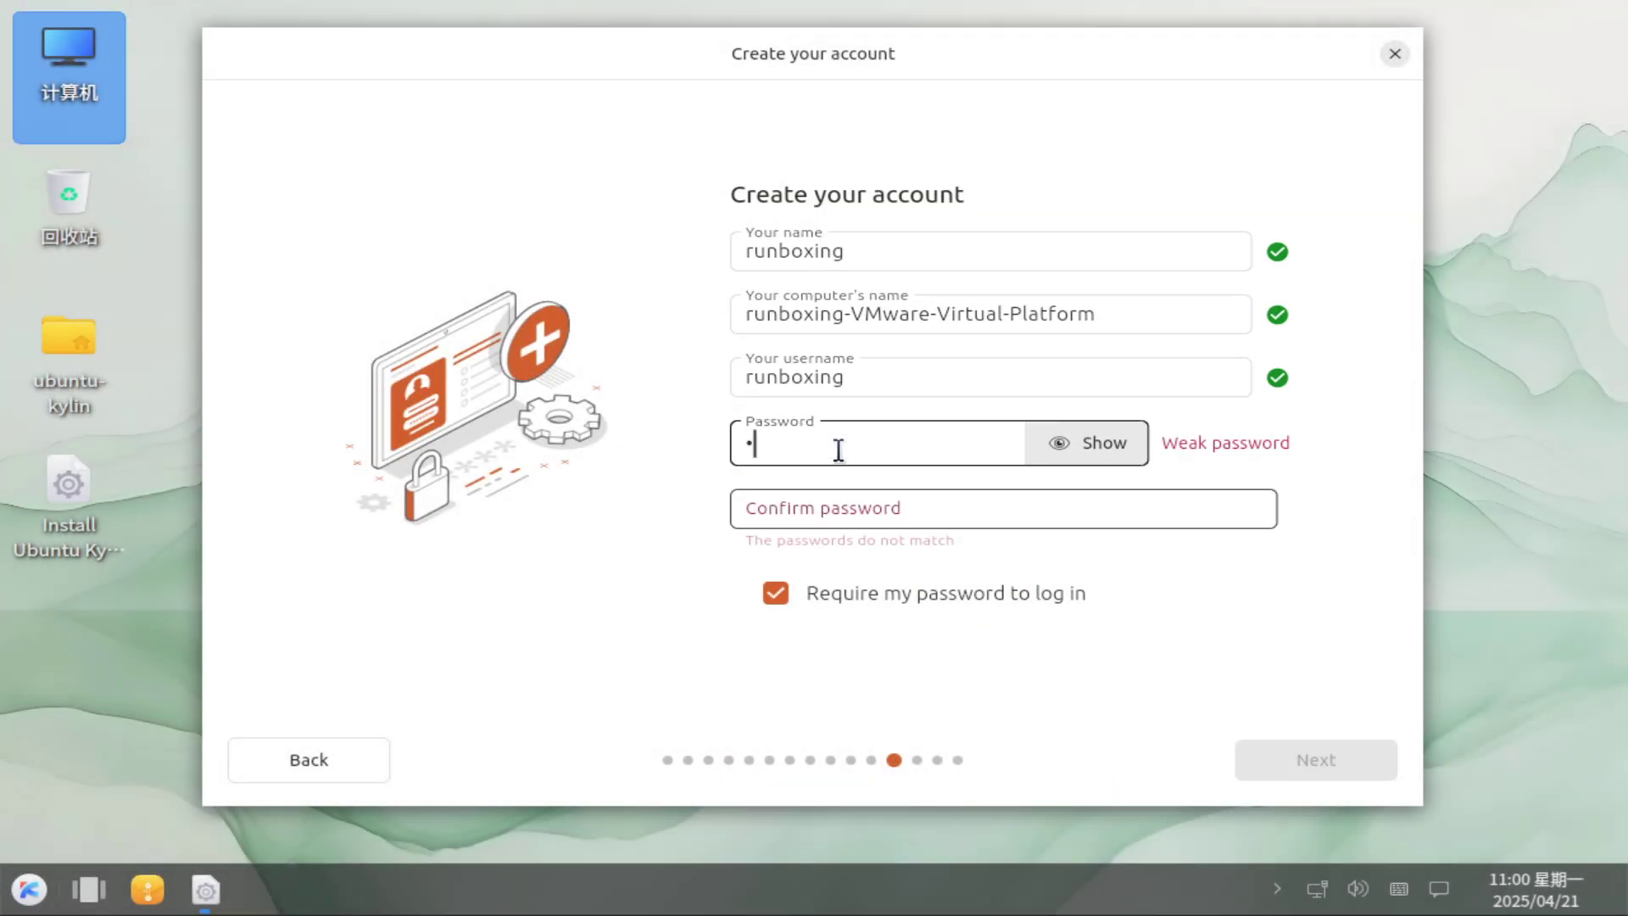
type("12345")
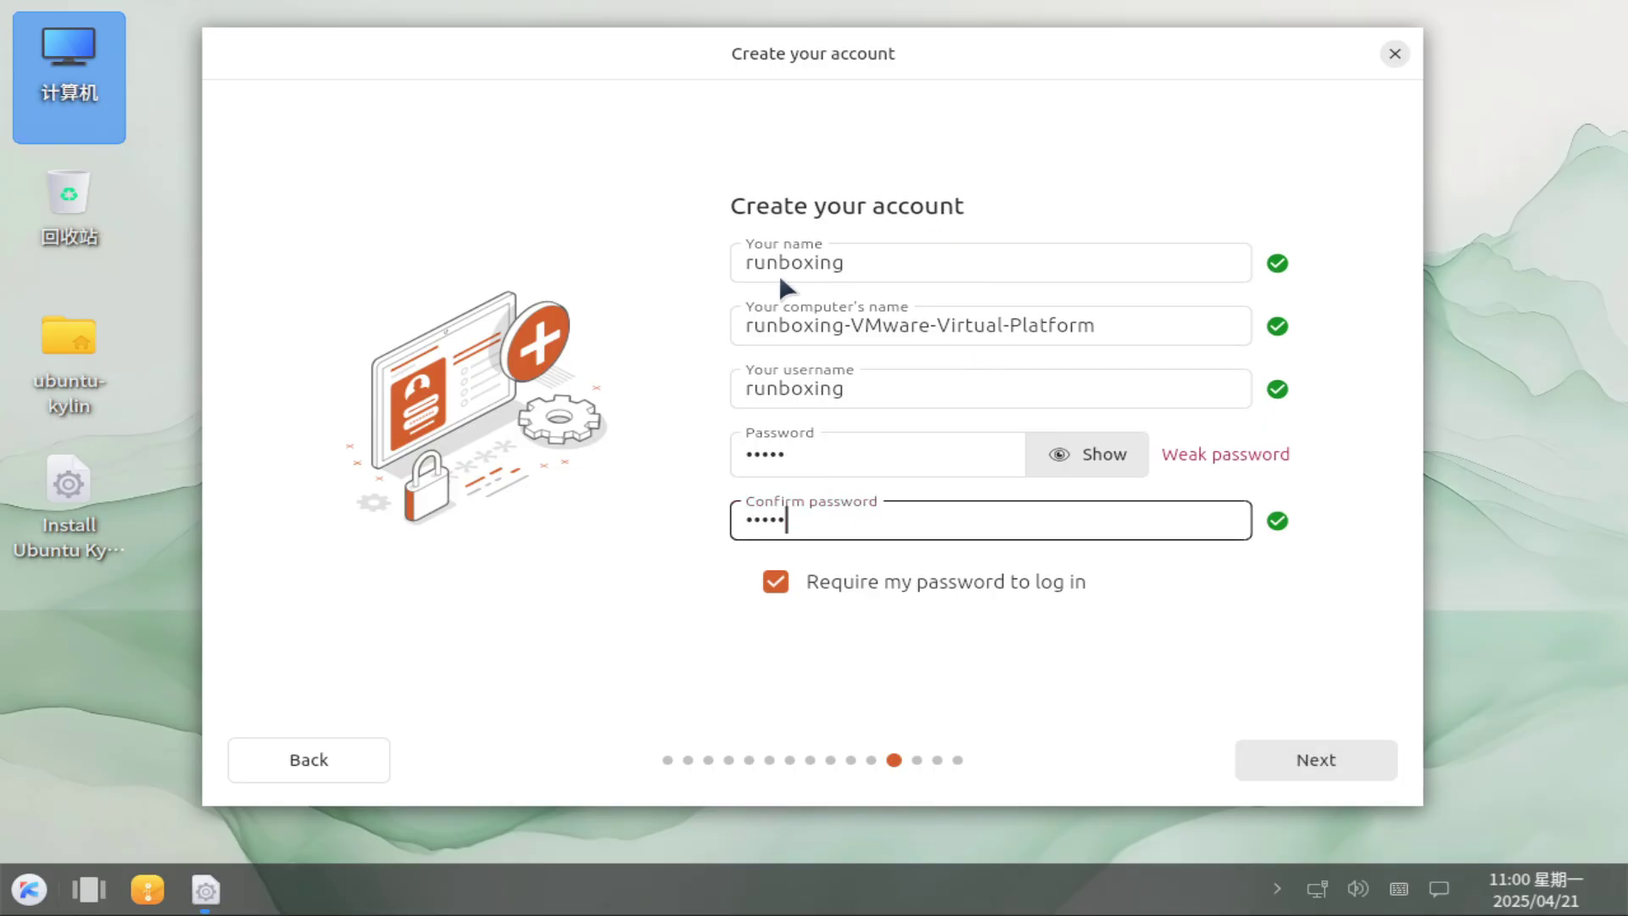
triple_click(1014, 325)
left_click(845, 325, "shift")
key("BackSpace")
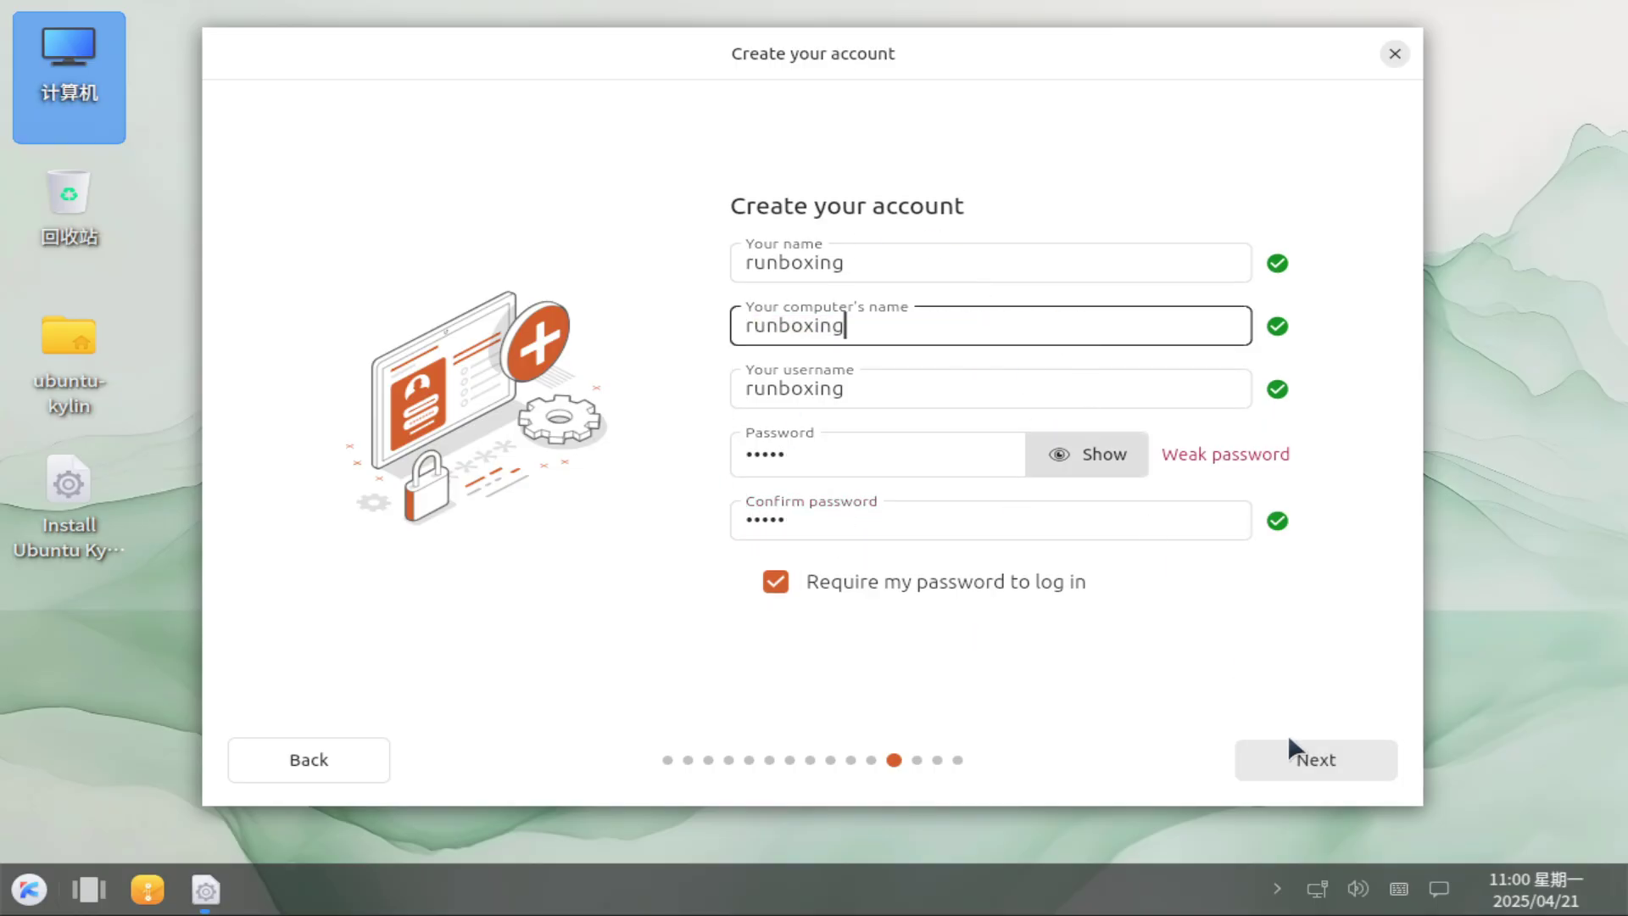
Set the time zone to Los Angeles and reach the Ready to install summary.
left_click(1306, 763)
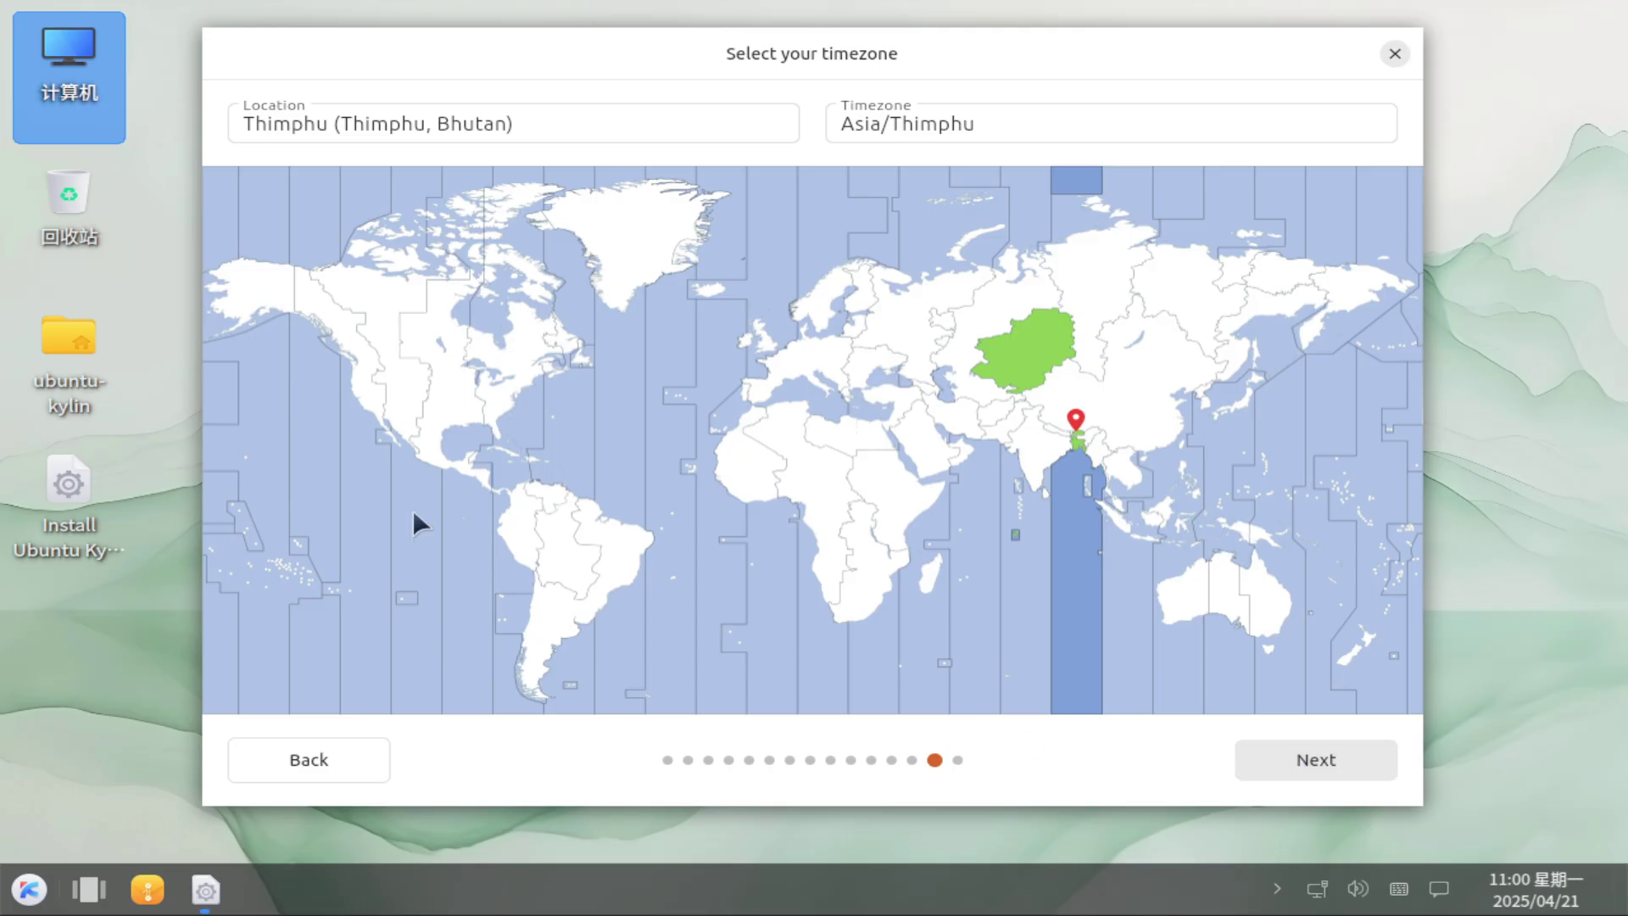
left_click(351, 390)
left_click(1250, 755)
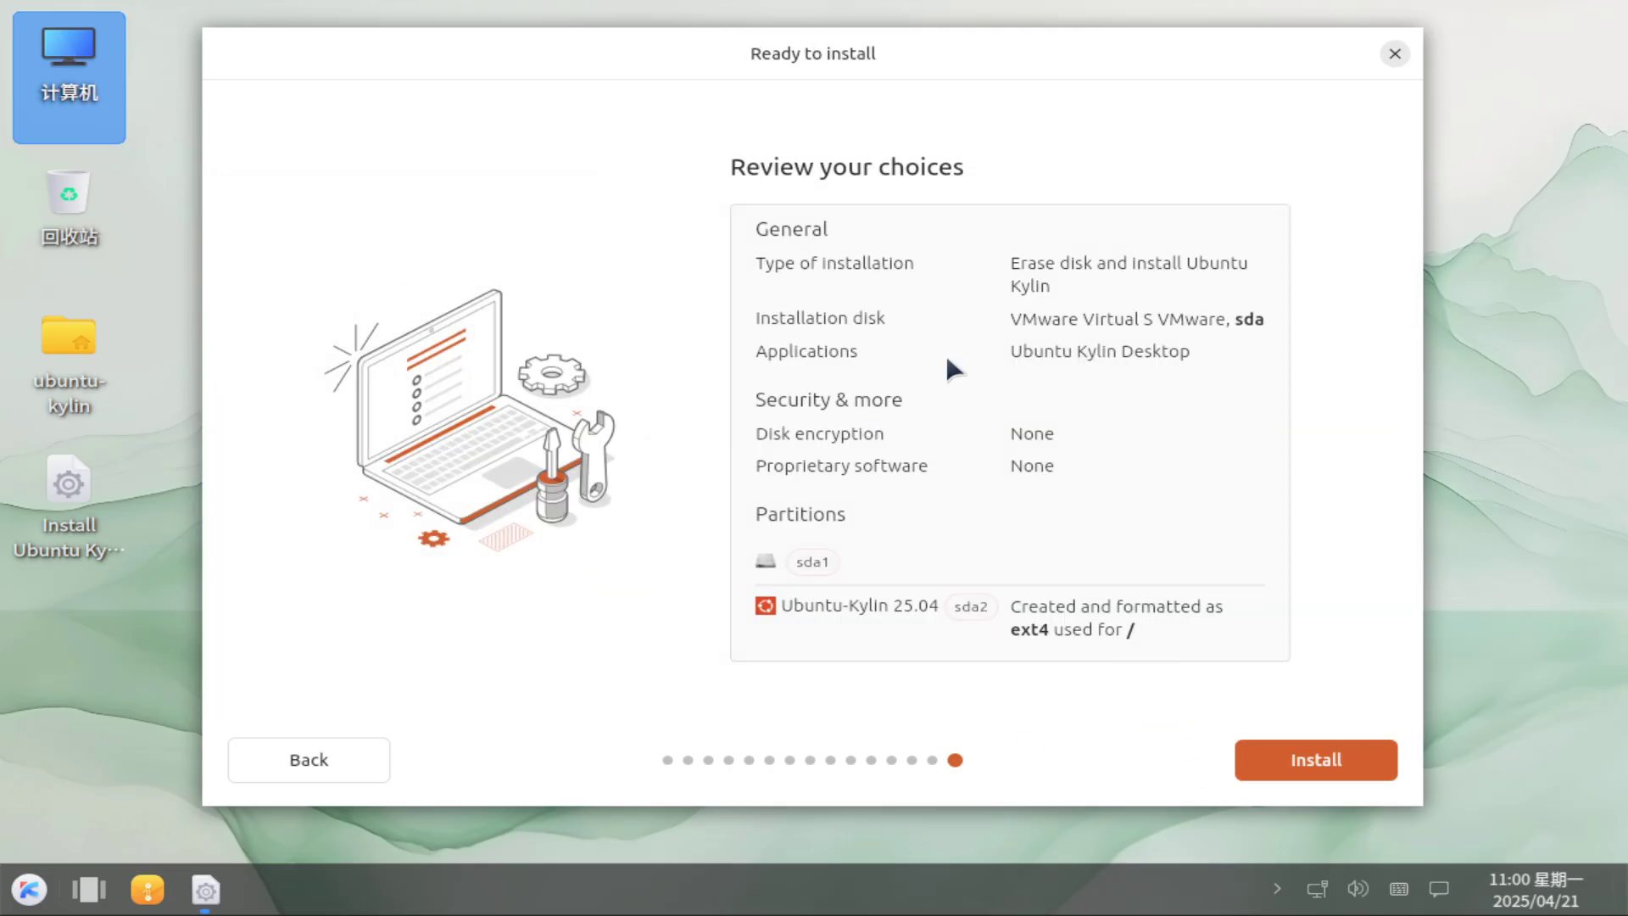
Close the installer and set the desktop wallpaper to the sea-and-beach picture via 设置背景.
left_click(1392, 56)
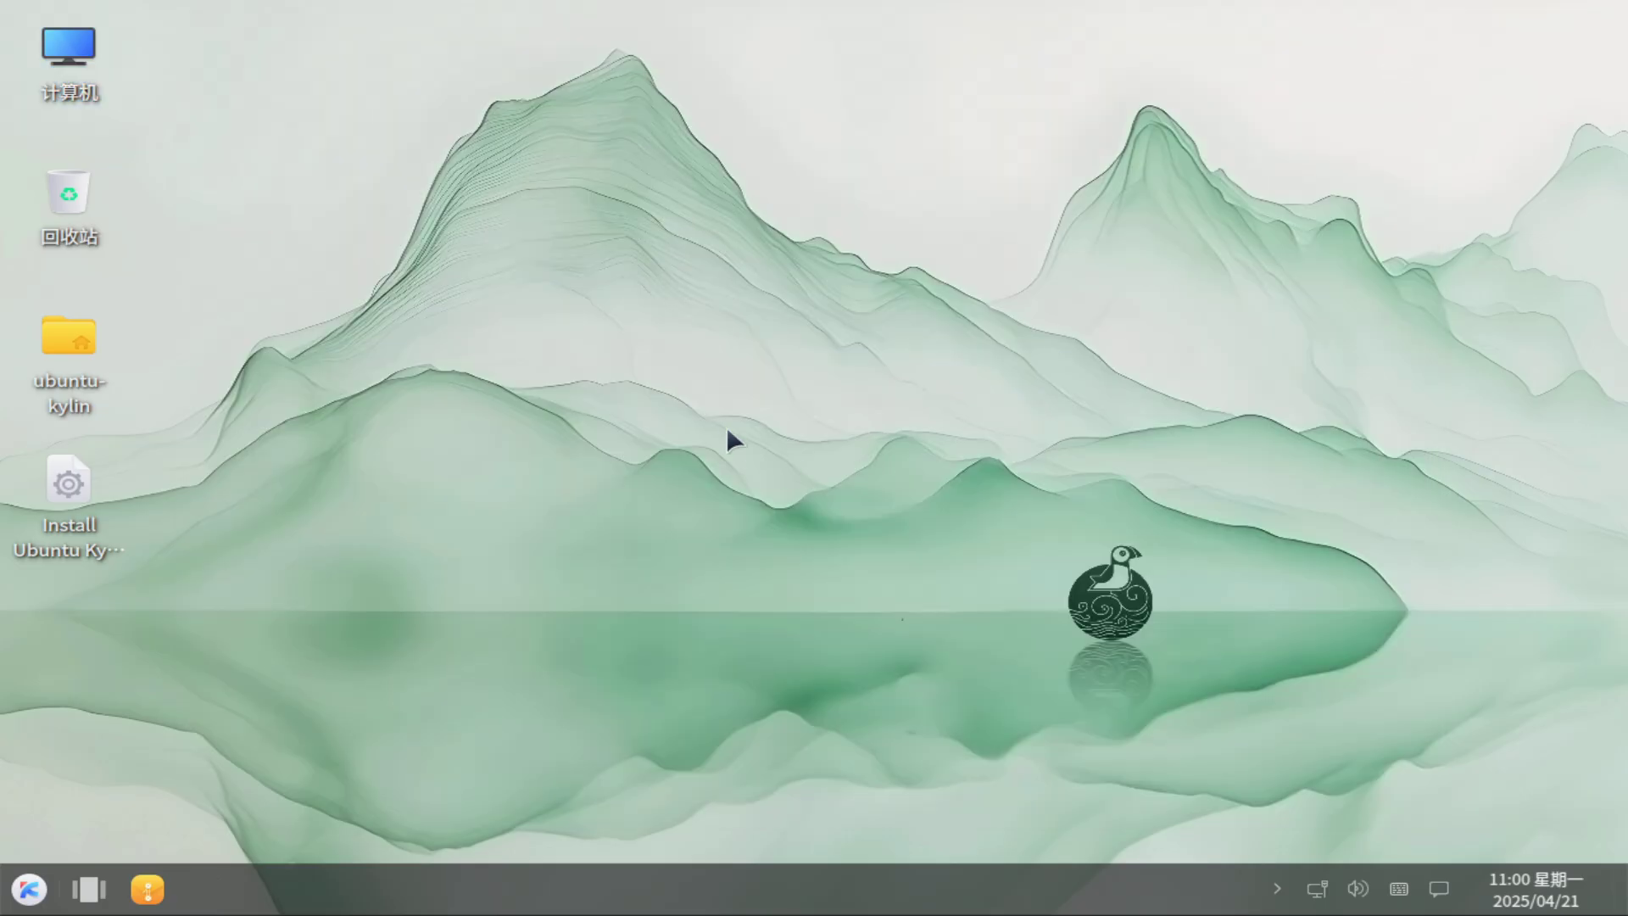
right_click(733, 434)
left_click(780, 492)
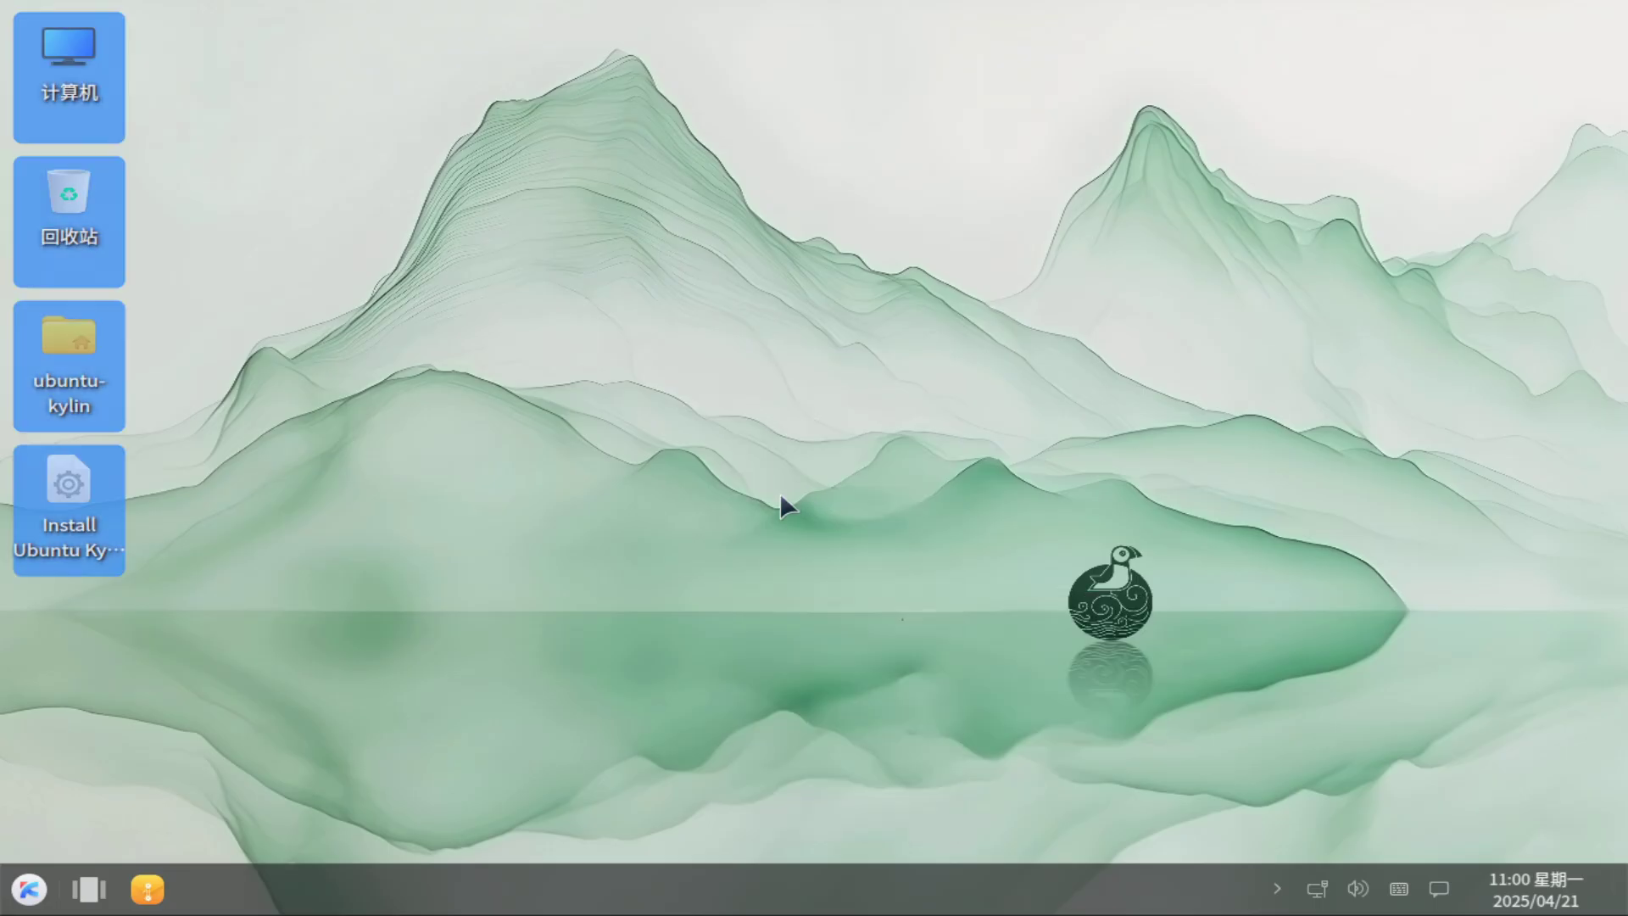
right_click(484, 274)
mouse_move(535, 380)
left_click(570, 623)
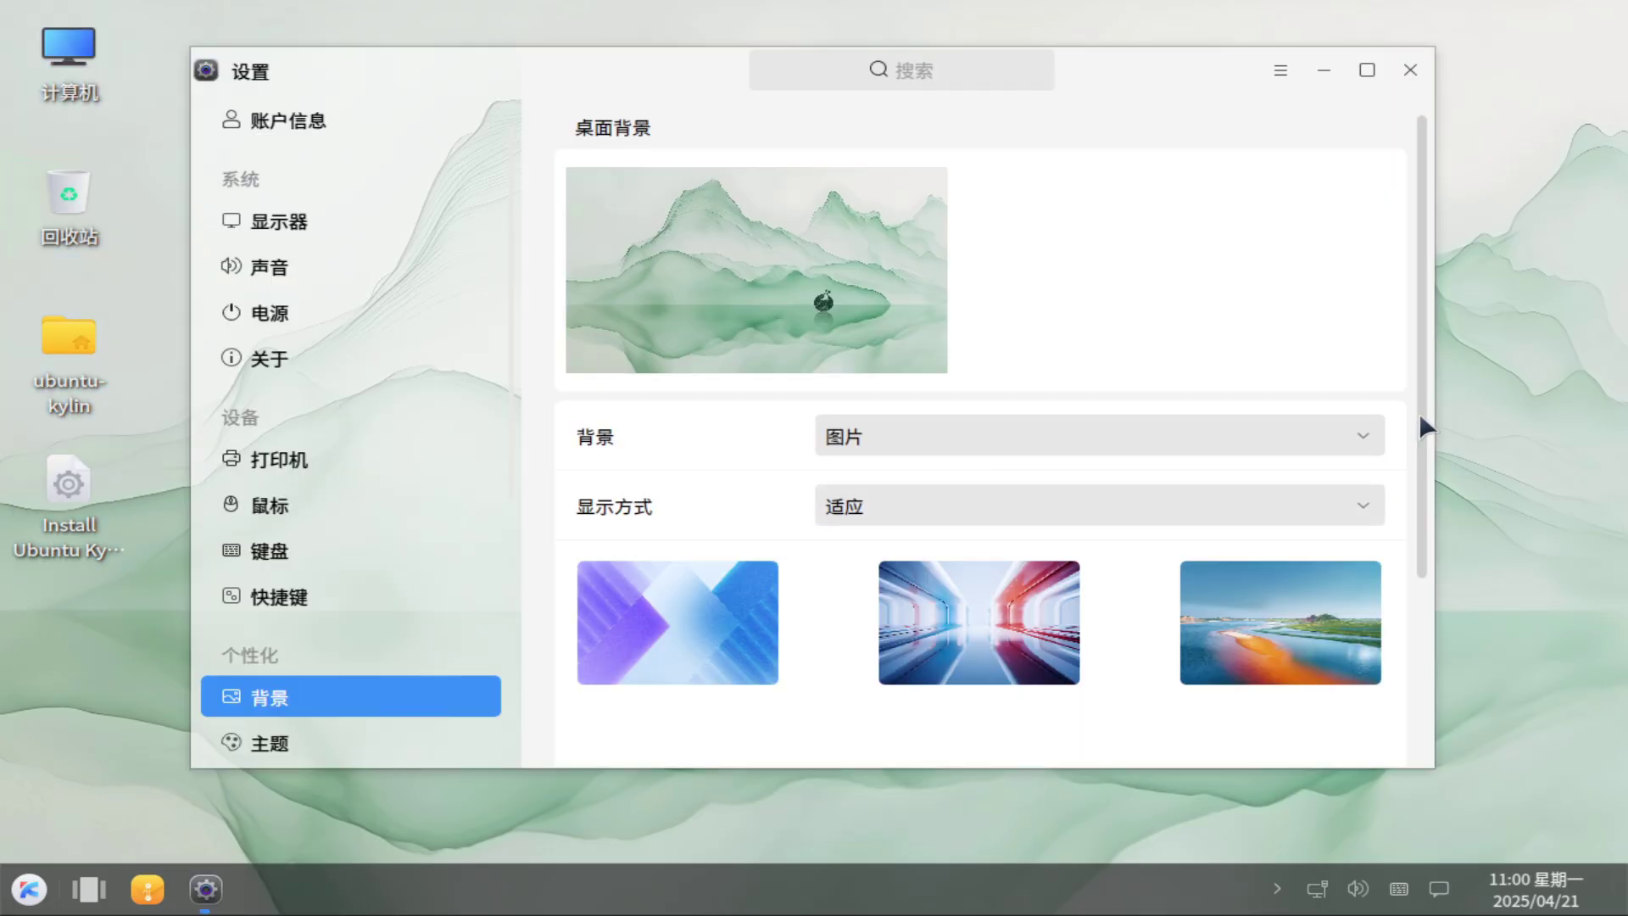
left_click_drag(1421, 425, 1429, 661)
left_click(1193, 353)
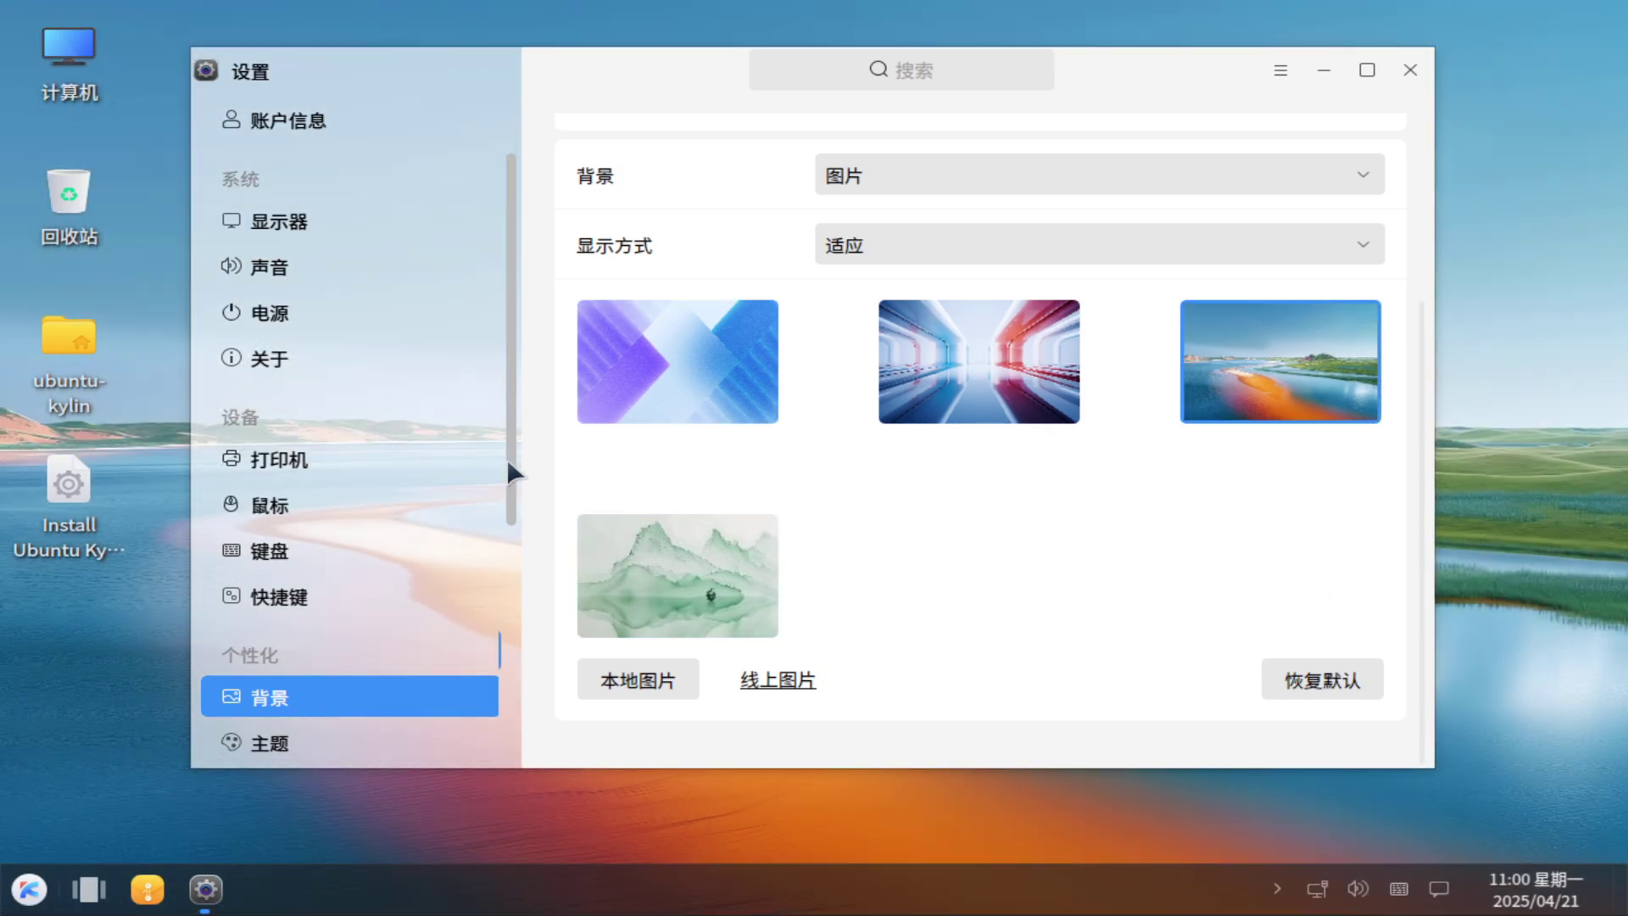
left_click_drag(509, 462, 514, 232)
Set the display resolution to 1920 X 1080 in UKUI Settings.
left_click(349, 177)
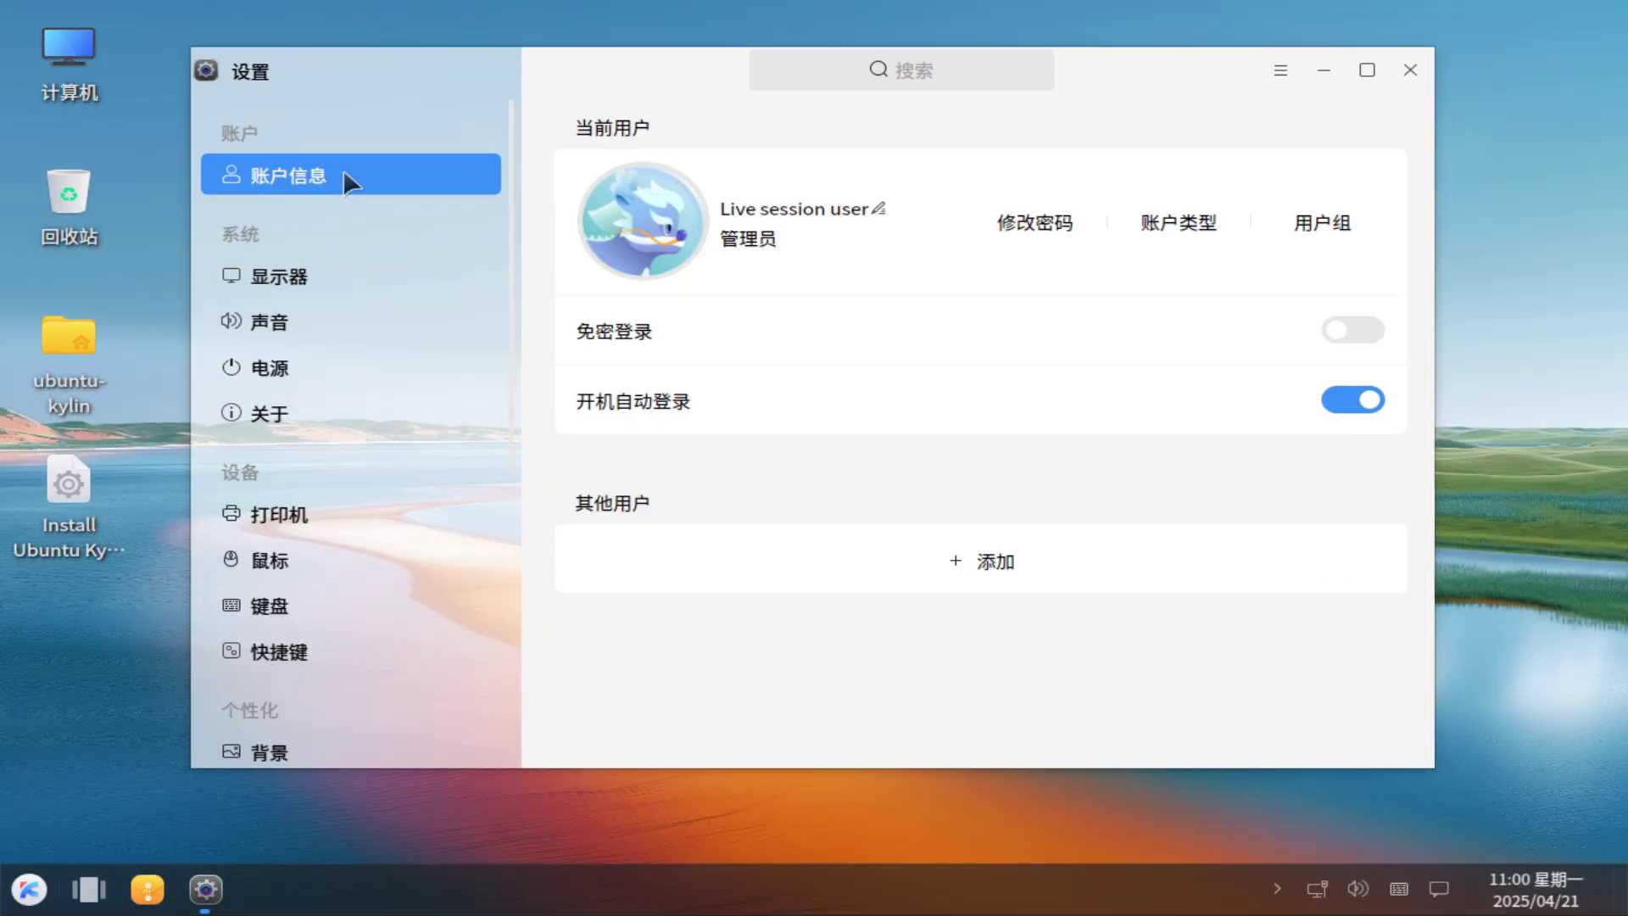
left_click(358, 277)
left_click(797, 606)
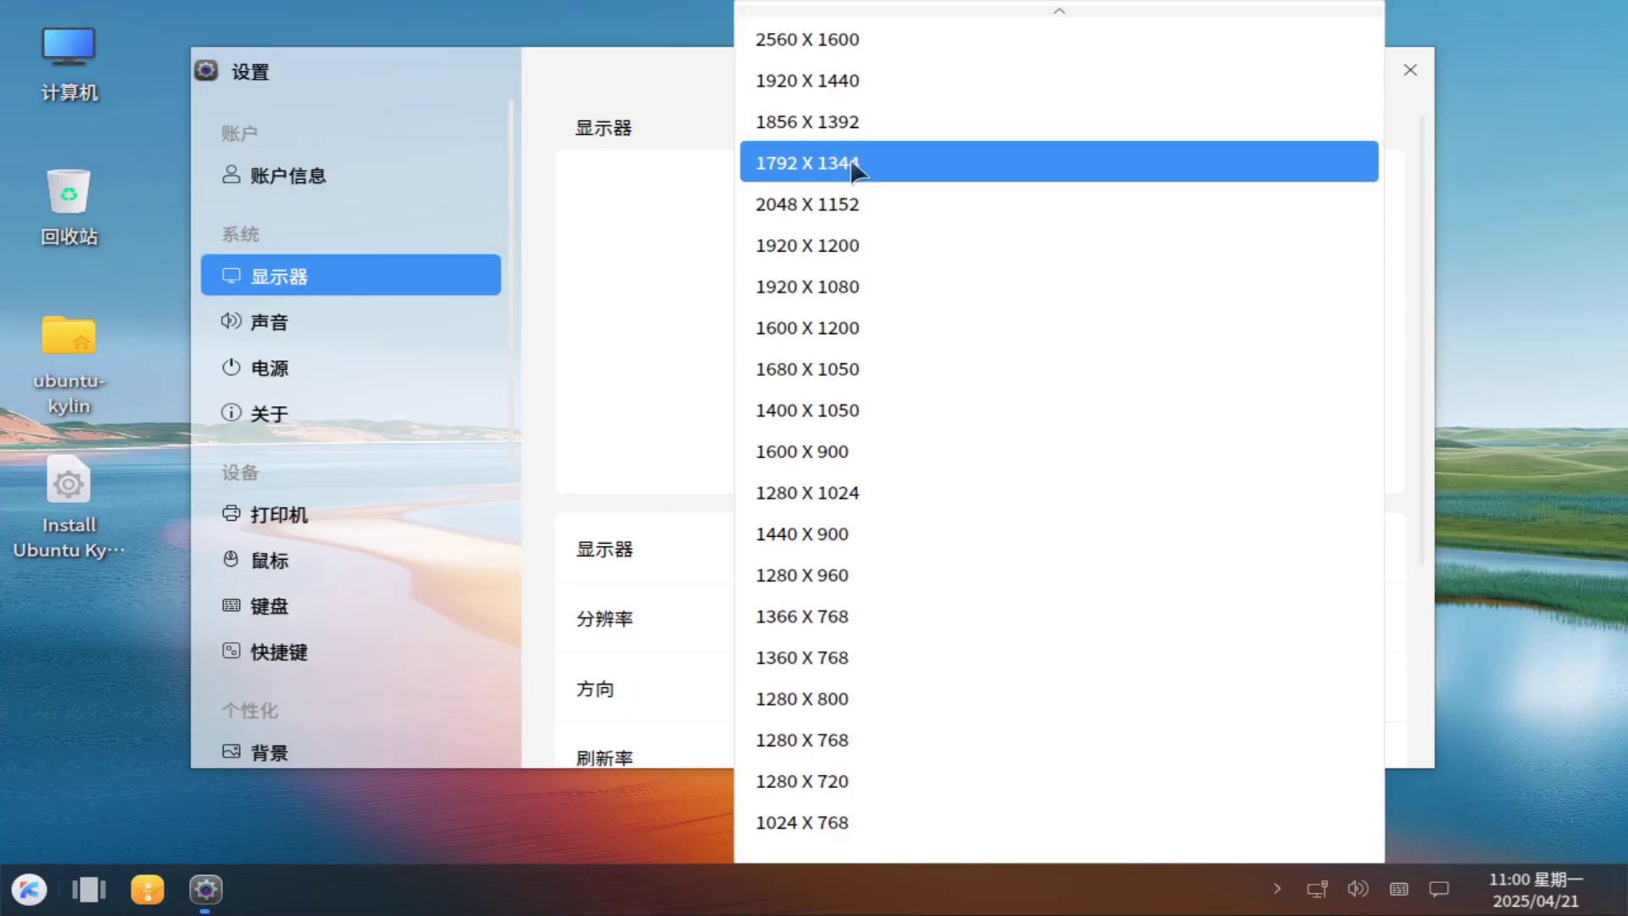
left_click(966, 285)
Browse the Sound, Power and About settings pages.
left_click(307, 327)
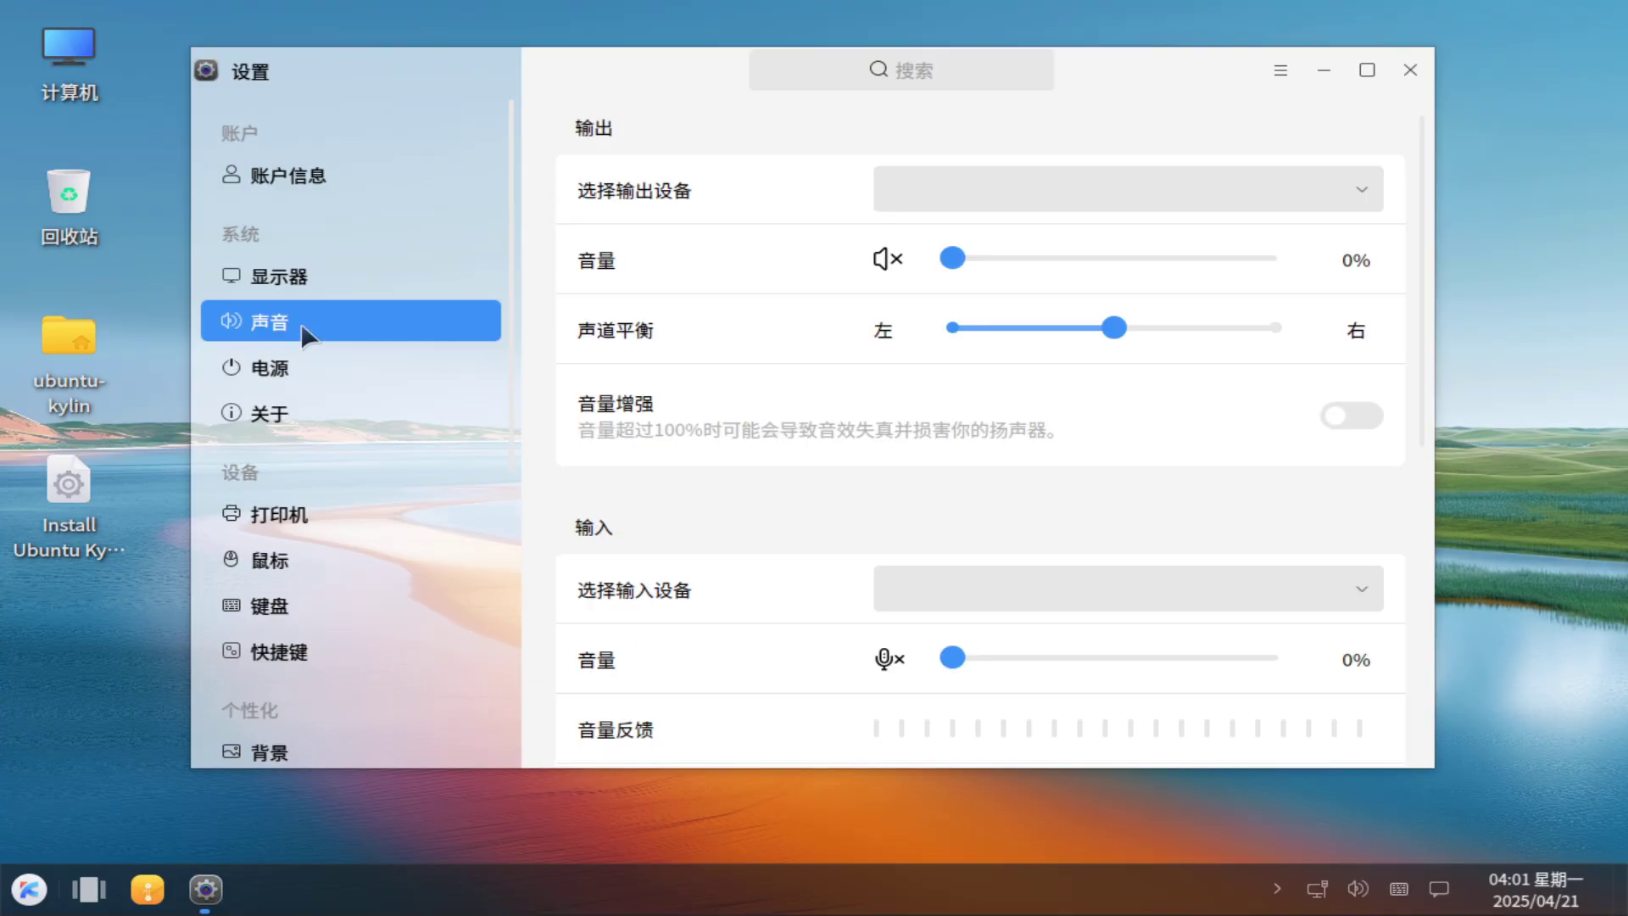
left_click_drag(1411, 409, 1371, 749)
left_click(418, 373)
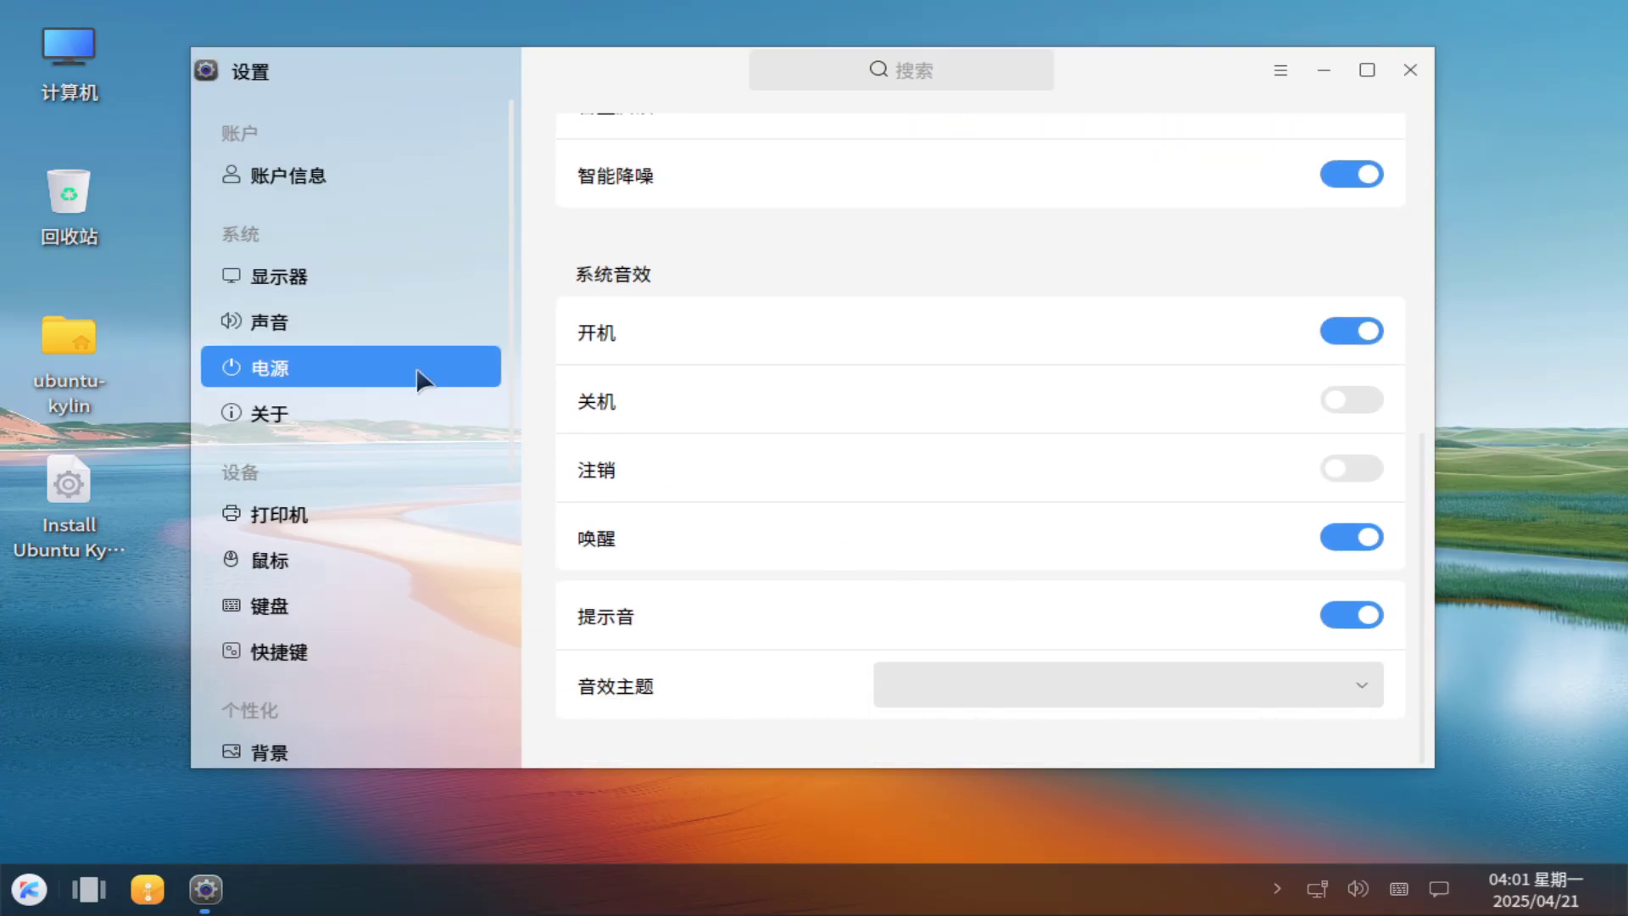
left_click(415, 412)
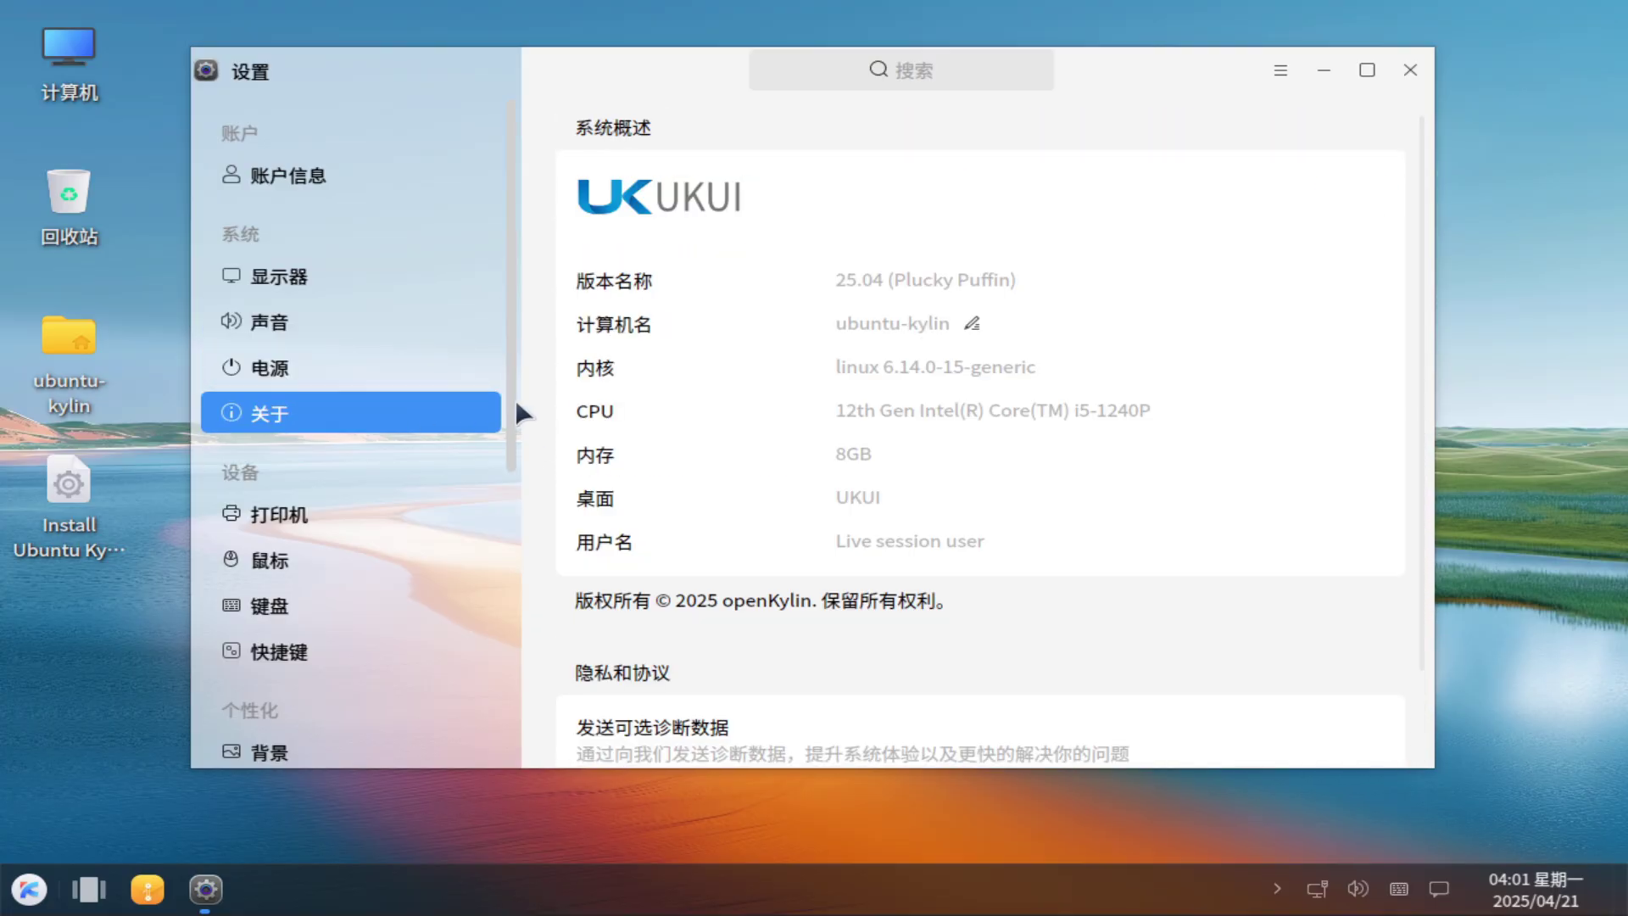
scroll(424, 356, "down", 3)
Look through the Printer, Mouse, Keyboard and Shortcut settings pages.
left_click(356, 315)
left_click(356, 354)
left_click(373, 403)
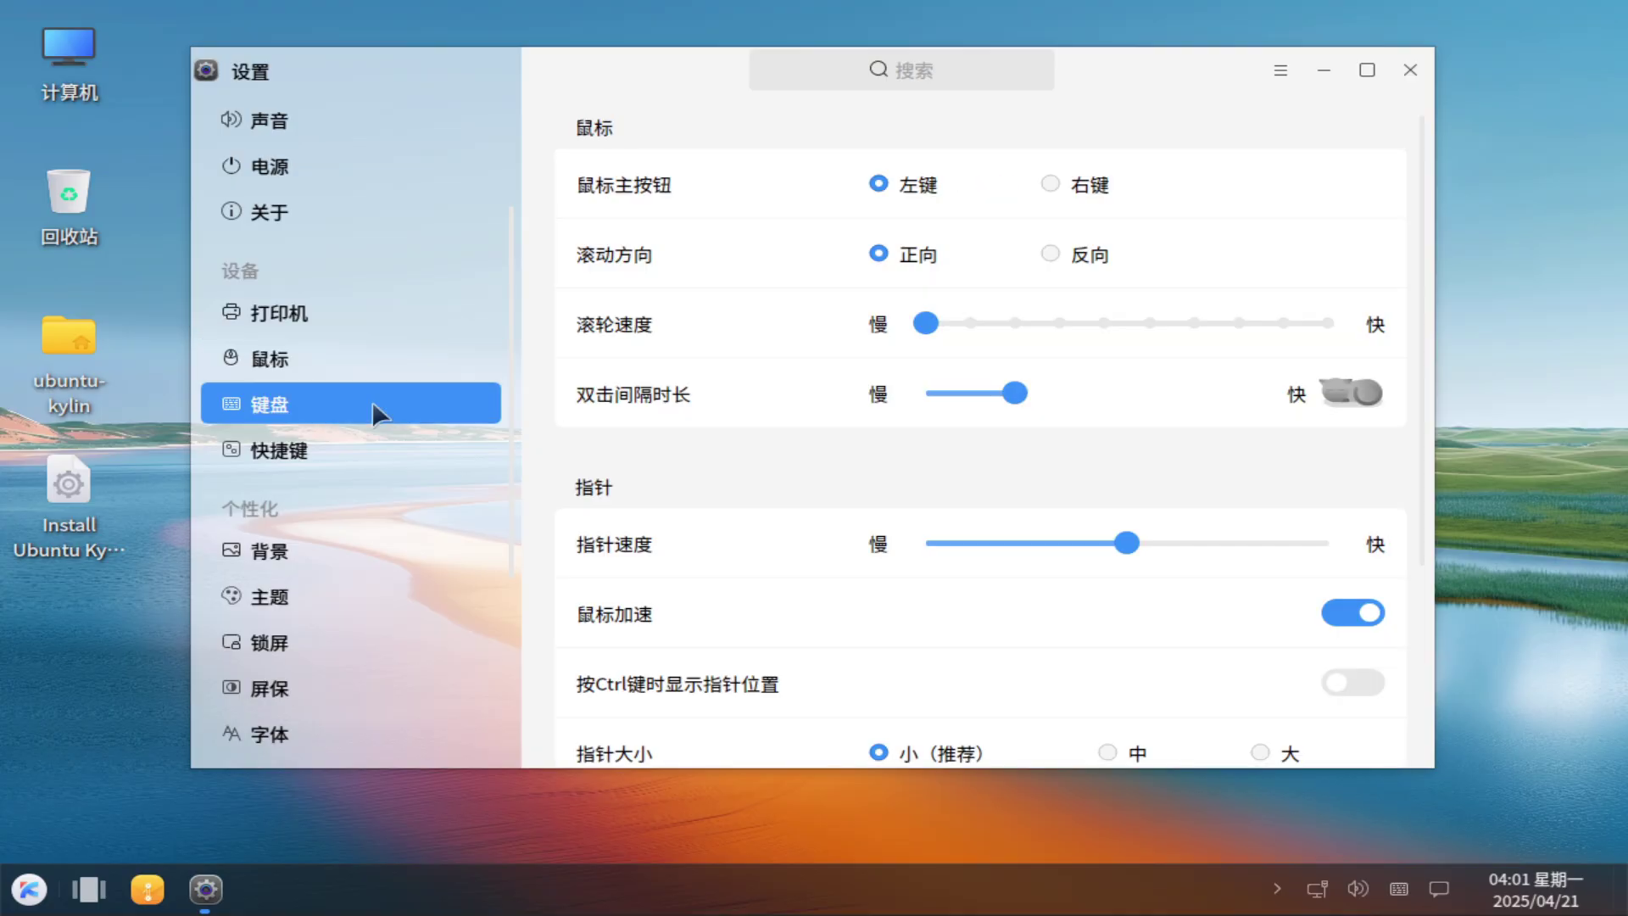
left_click(381, 446)
scroll(509, 475, "down", 4)
View the Background, Theme, Lock Screen and Screensaver pages.
left_click(338, 374)
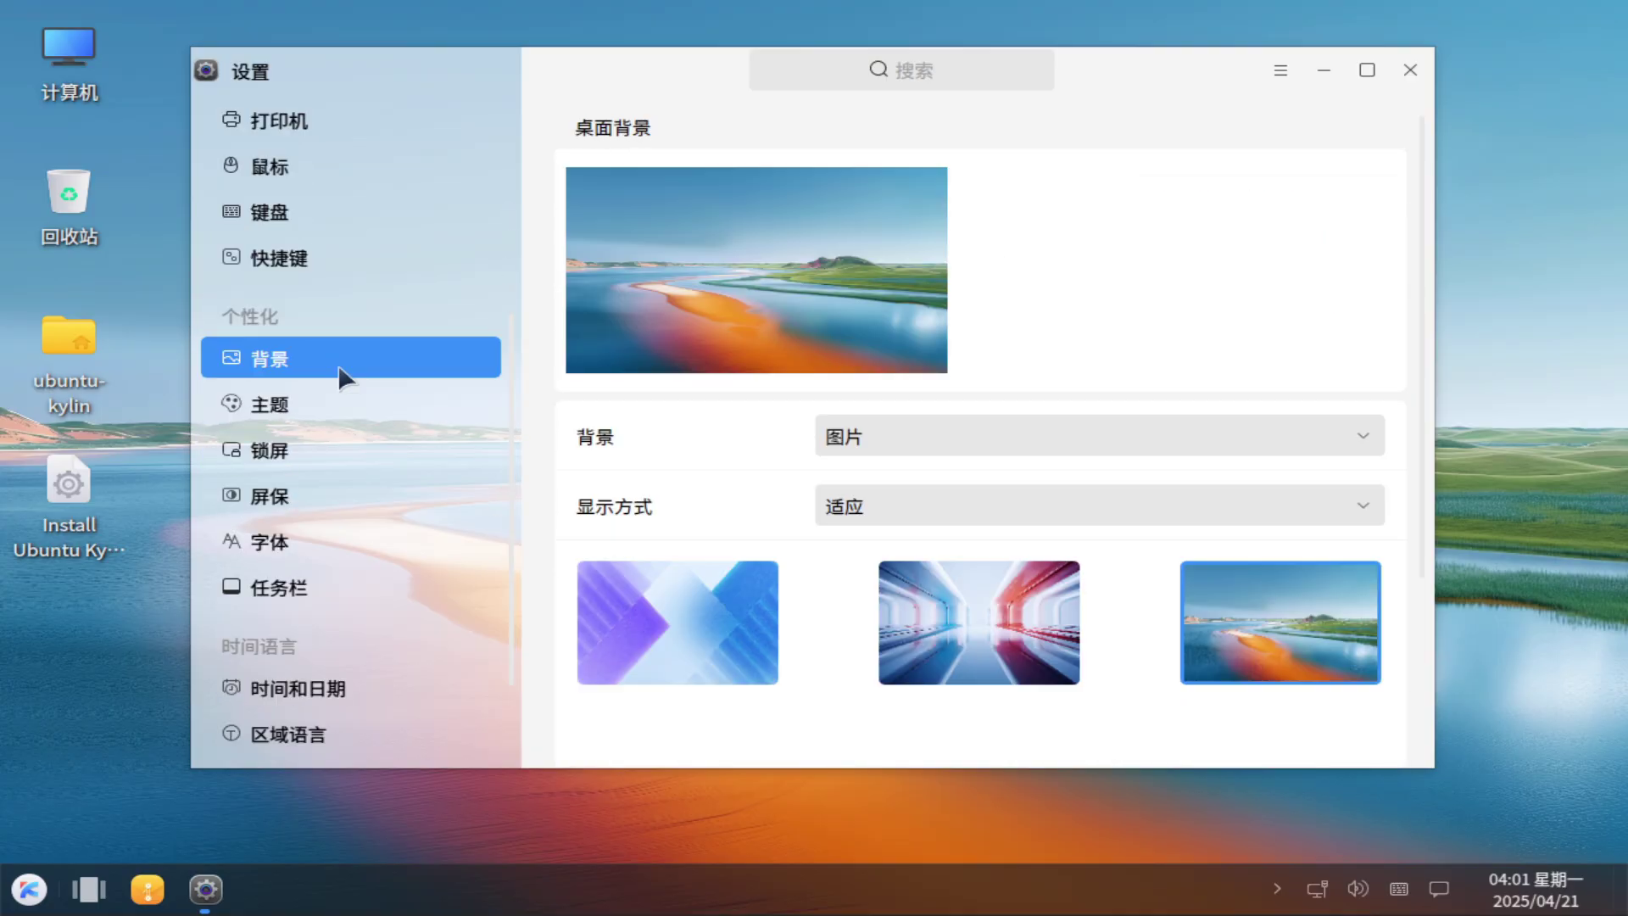
left_click(352, 413)
left_click(328, 447)
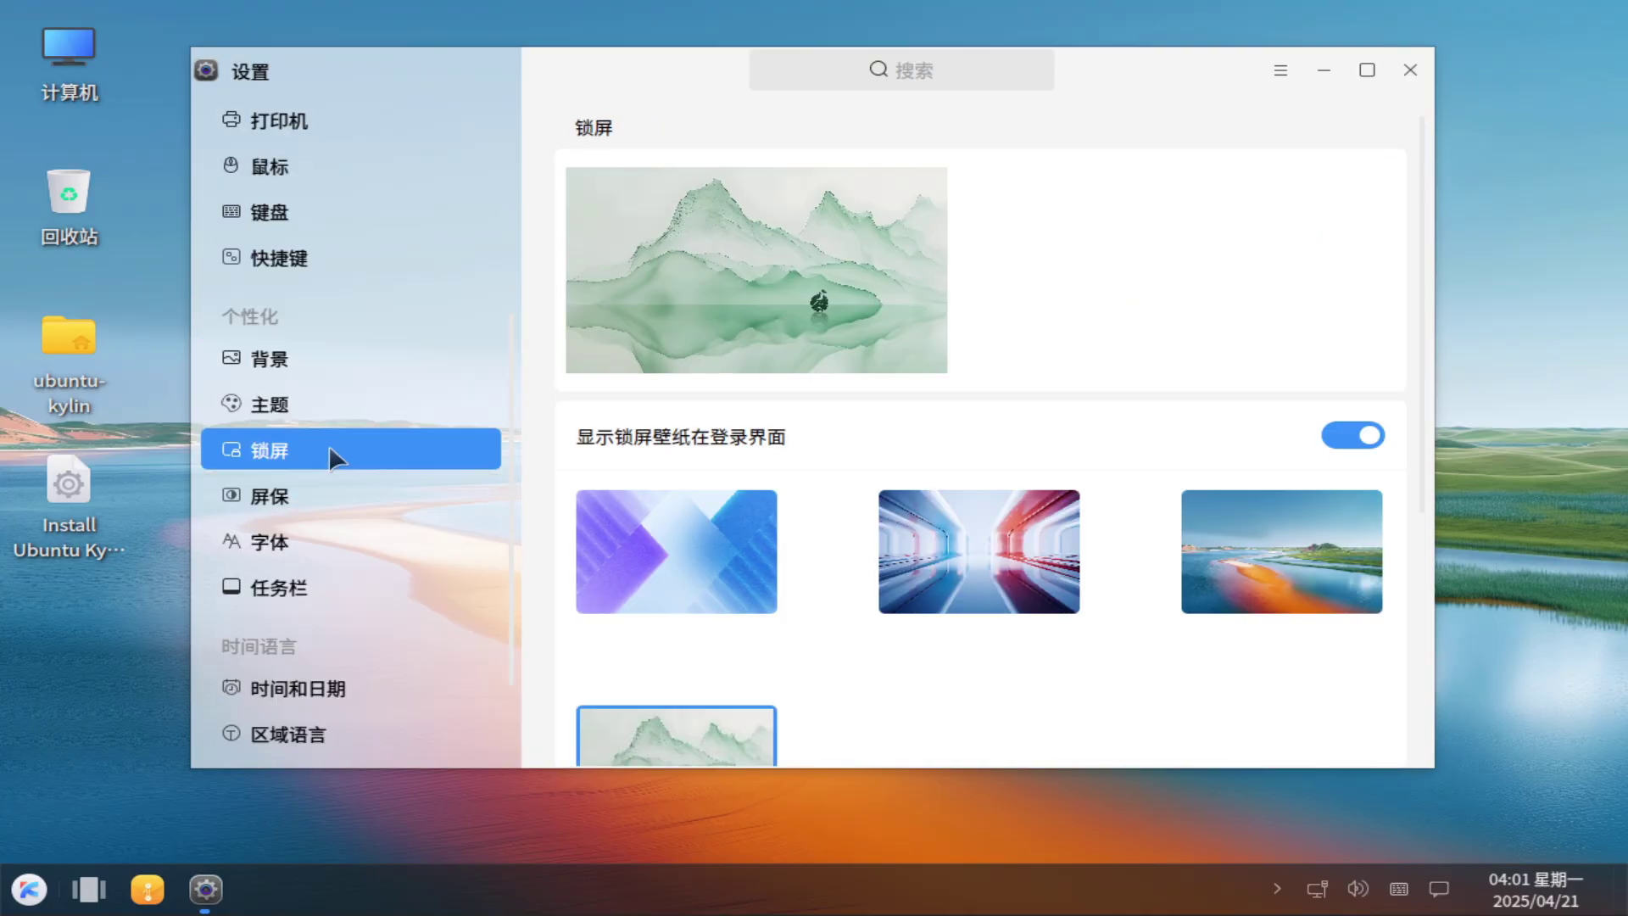
left_click(341, 492)
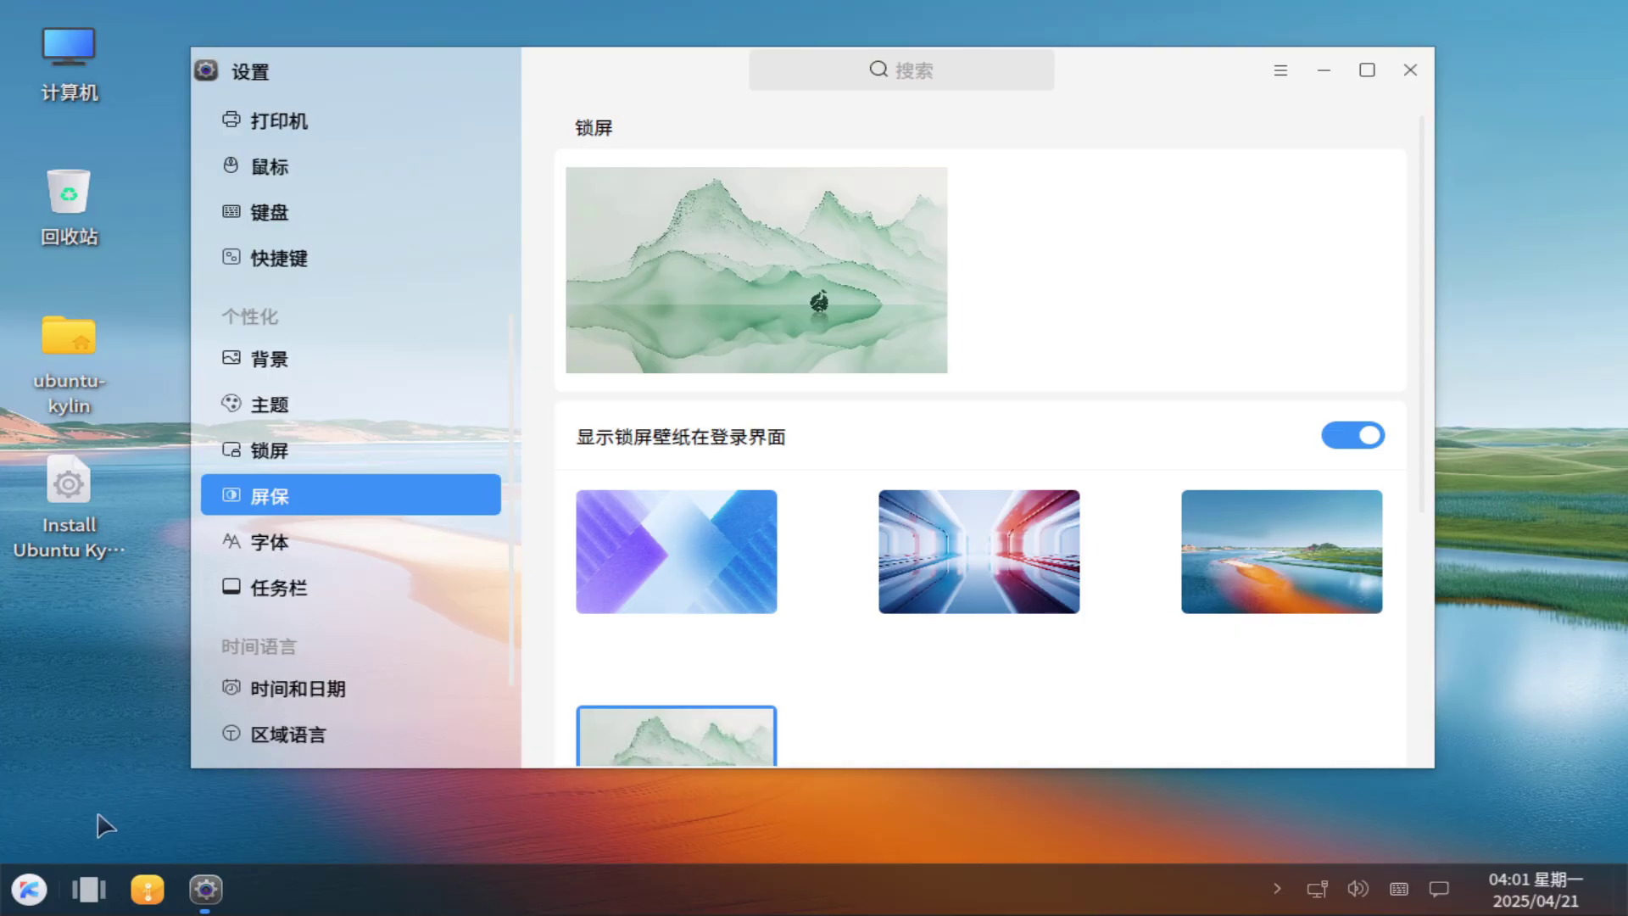
Inspect the start button's session/power options and the pinned file manager's context menu.
right_click(29, 889)
mouse_move(186, 824)
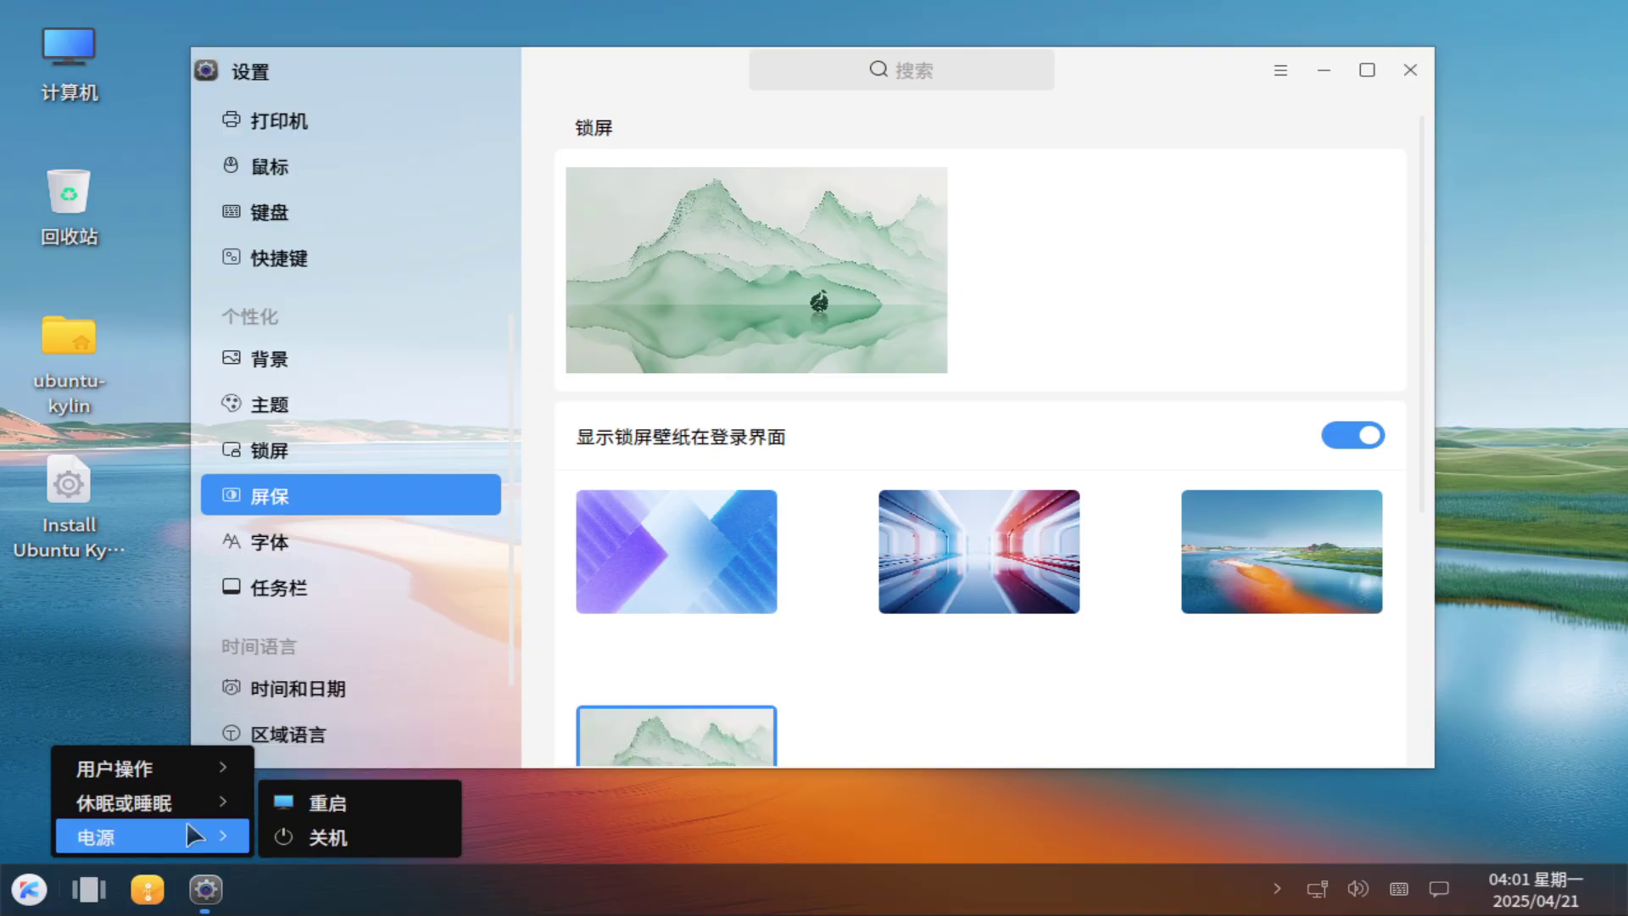
left_click(563, 816)
right_click(161, 884)
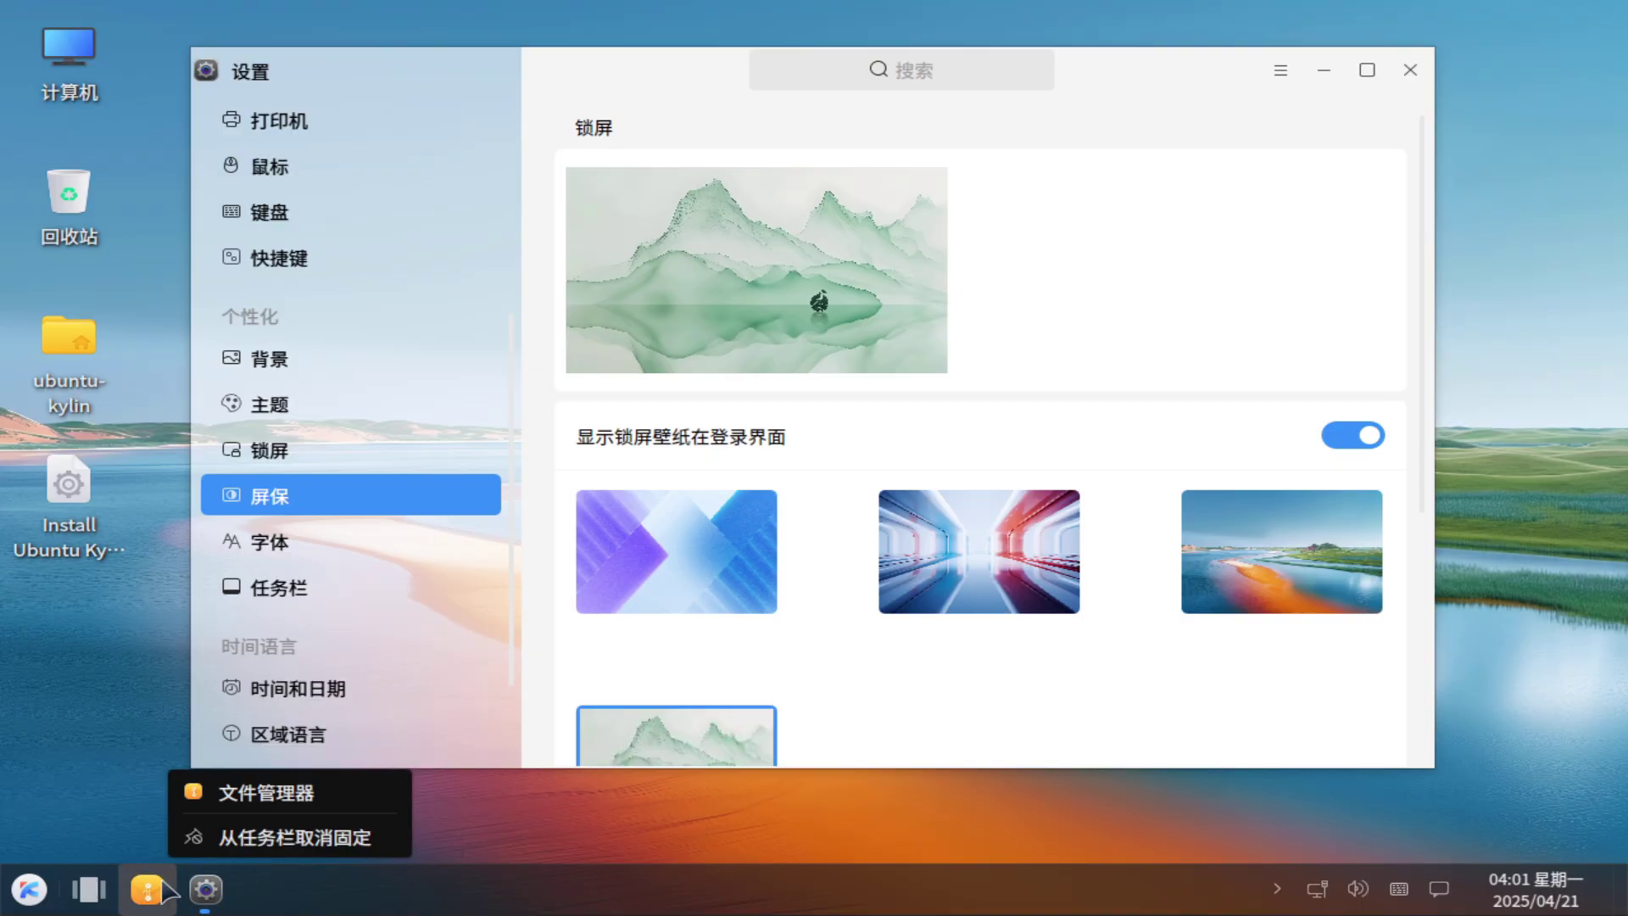
Launch MATE 系统监视器 from the full-screen application launcher.
left_click(29, 889)
left_click(448, 227)
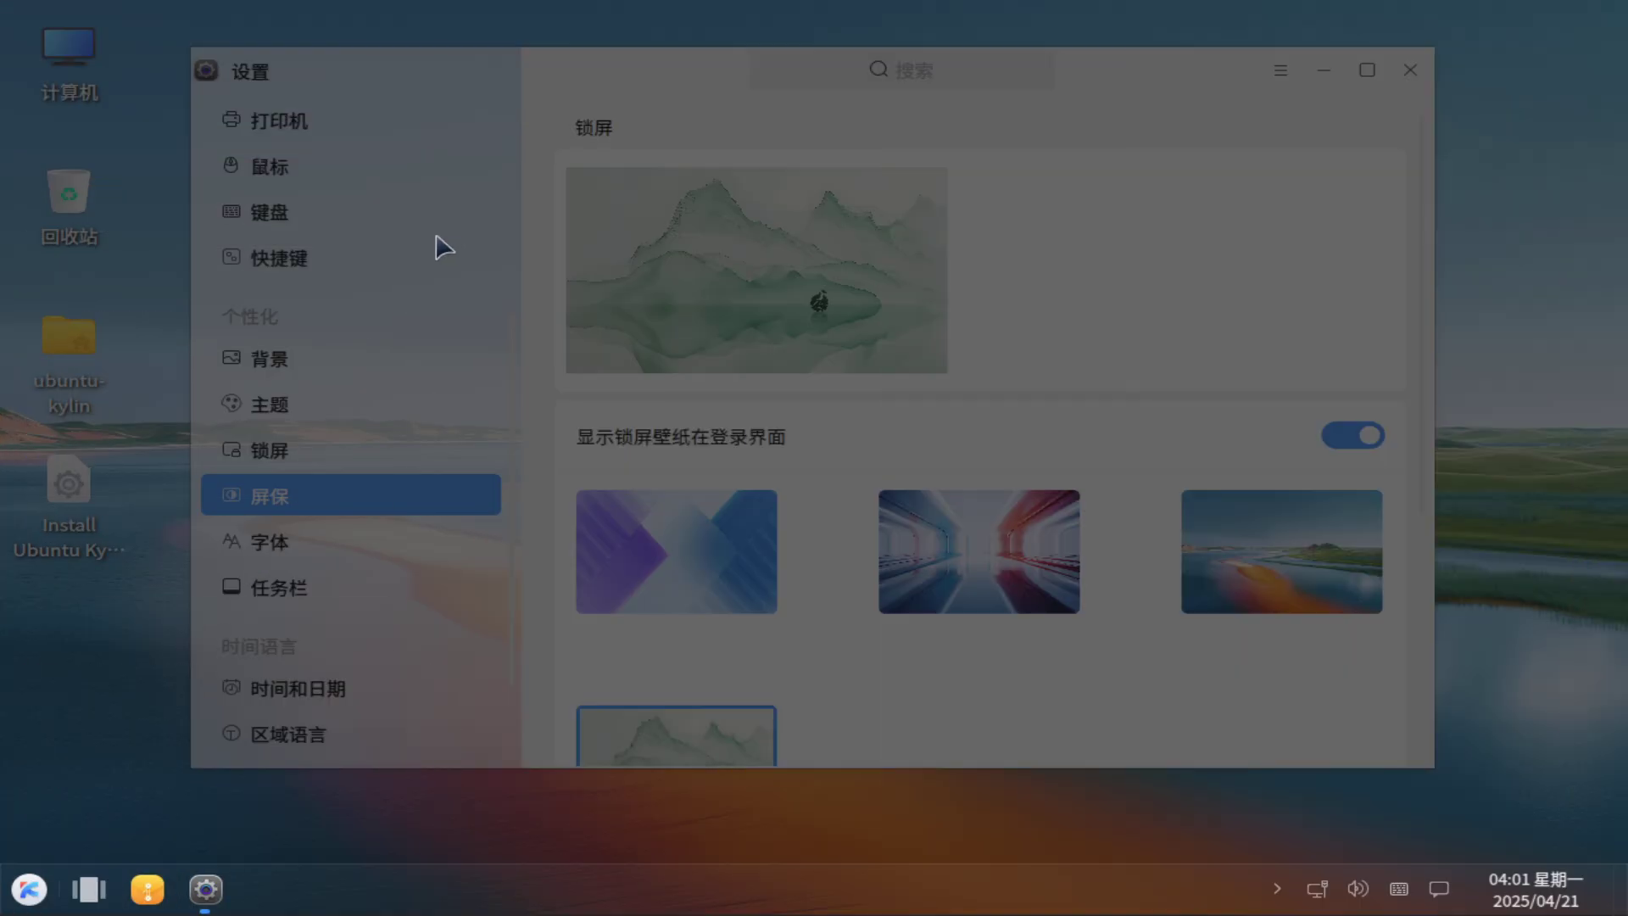
left_click_drag(1264, 455, 1261, 827)
left_click(475, 615)
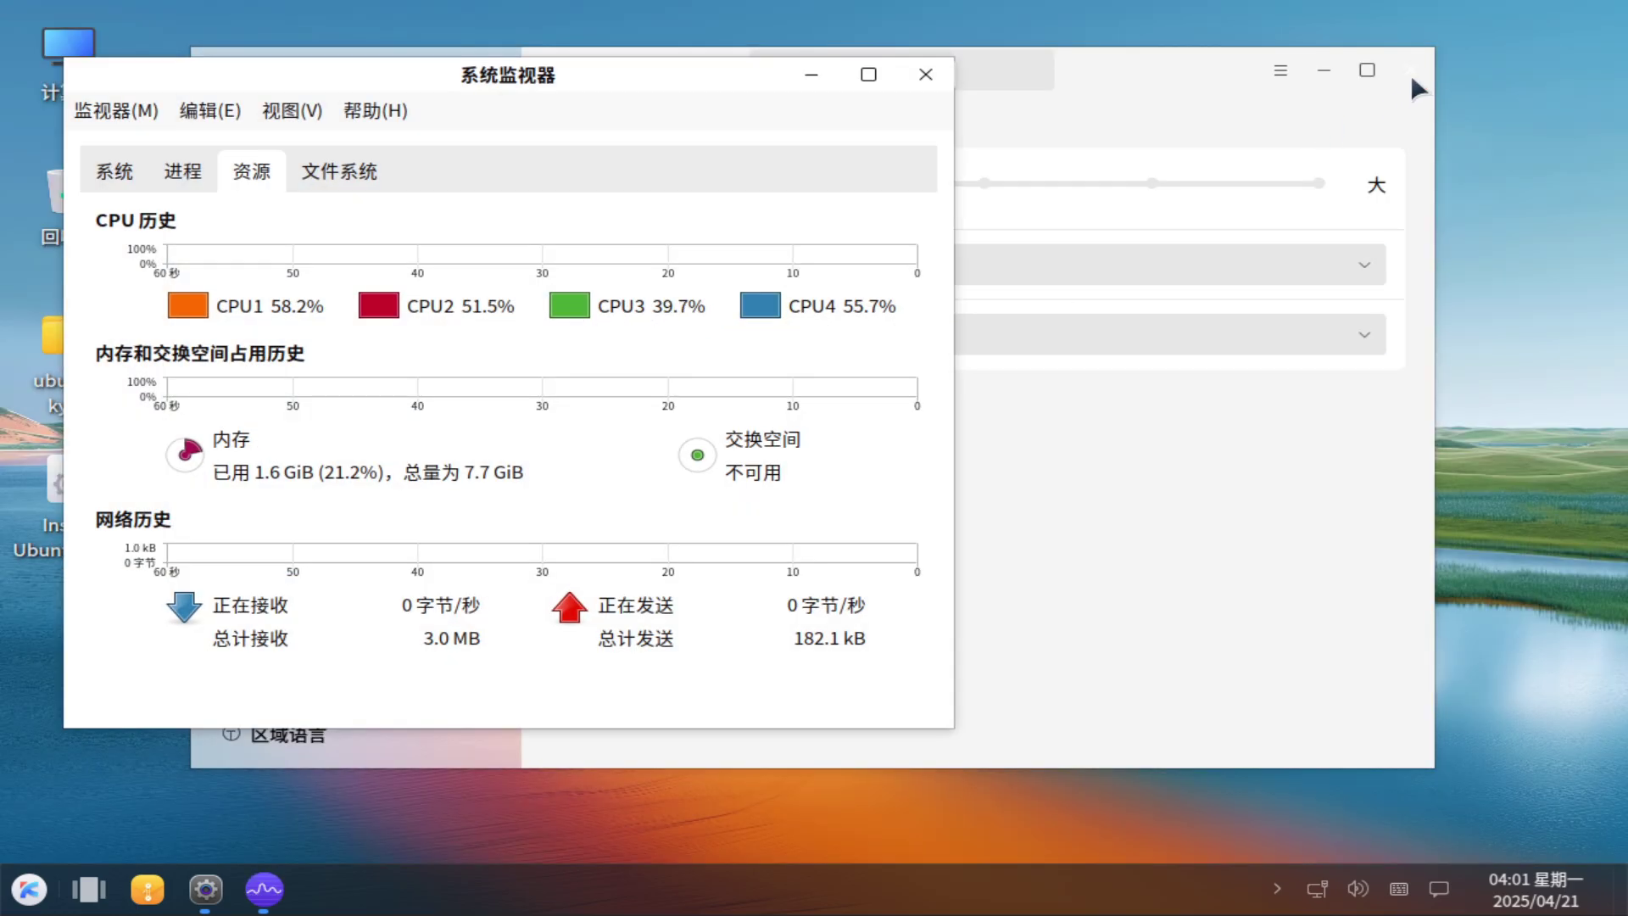
Maximize System Monitor and view its System, Processes, Resources and File Systems tabs.
left_click(1411, 72)
scroll(288, 166, "up", 2)
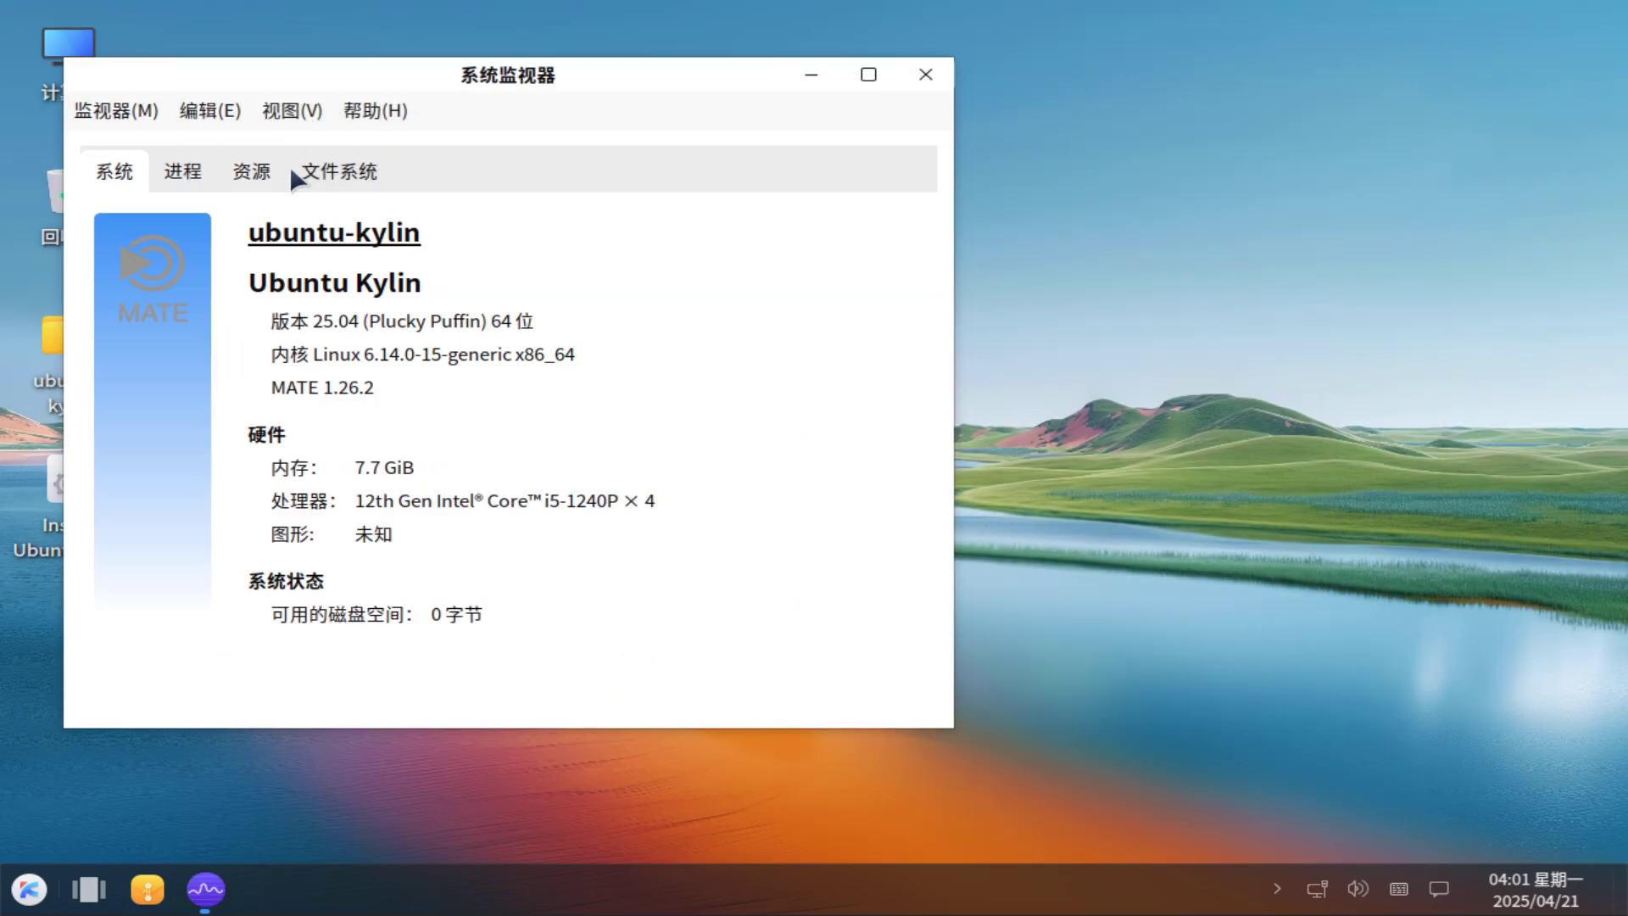
left_click(866, 75)
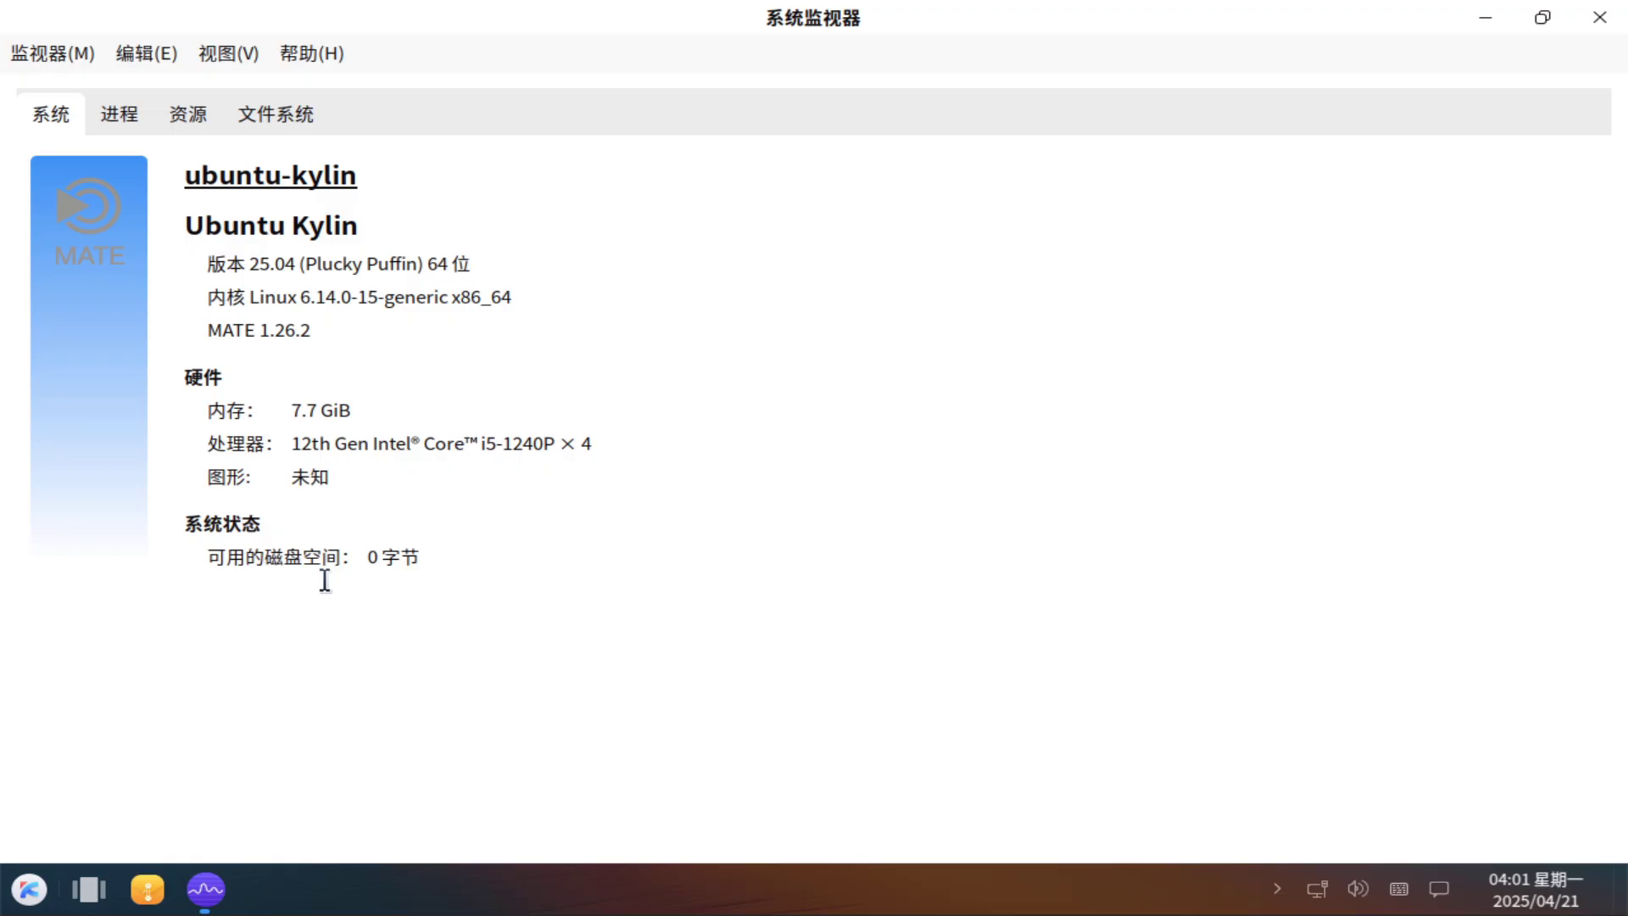
left_click(119, 114)
scroll(1565, 648, "down", 10)
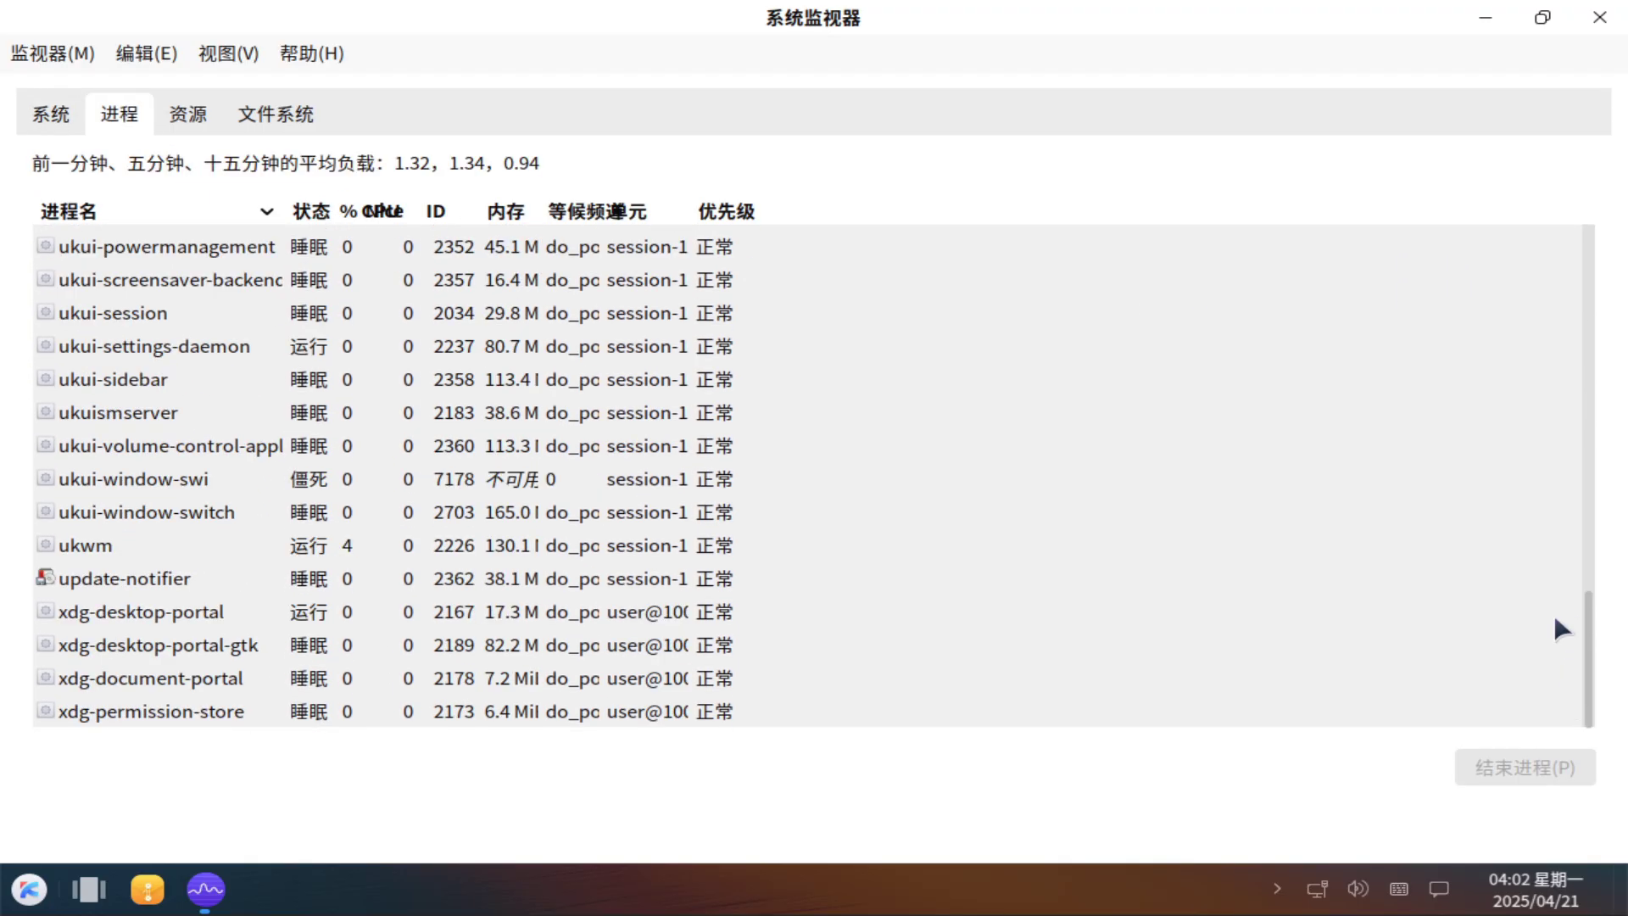
scroll(1557, 624, "up", 10)
left_click(165, 117)
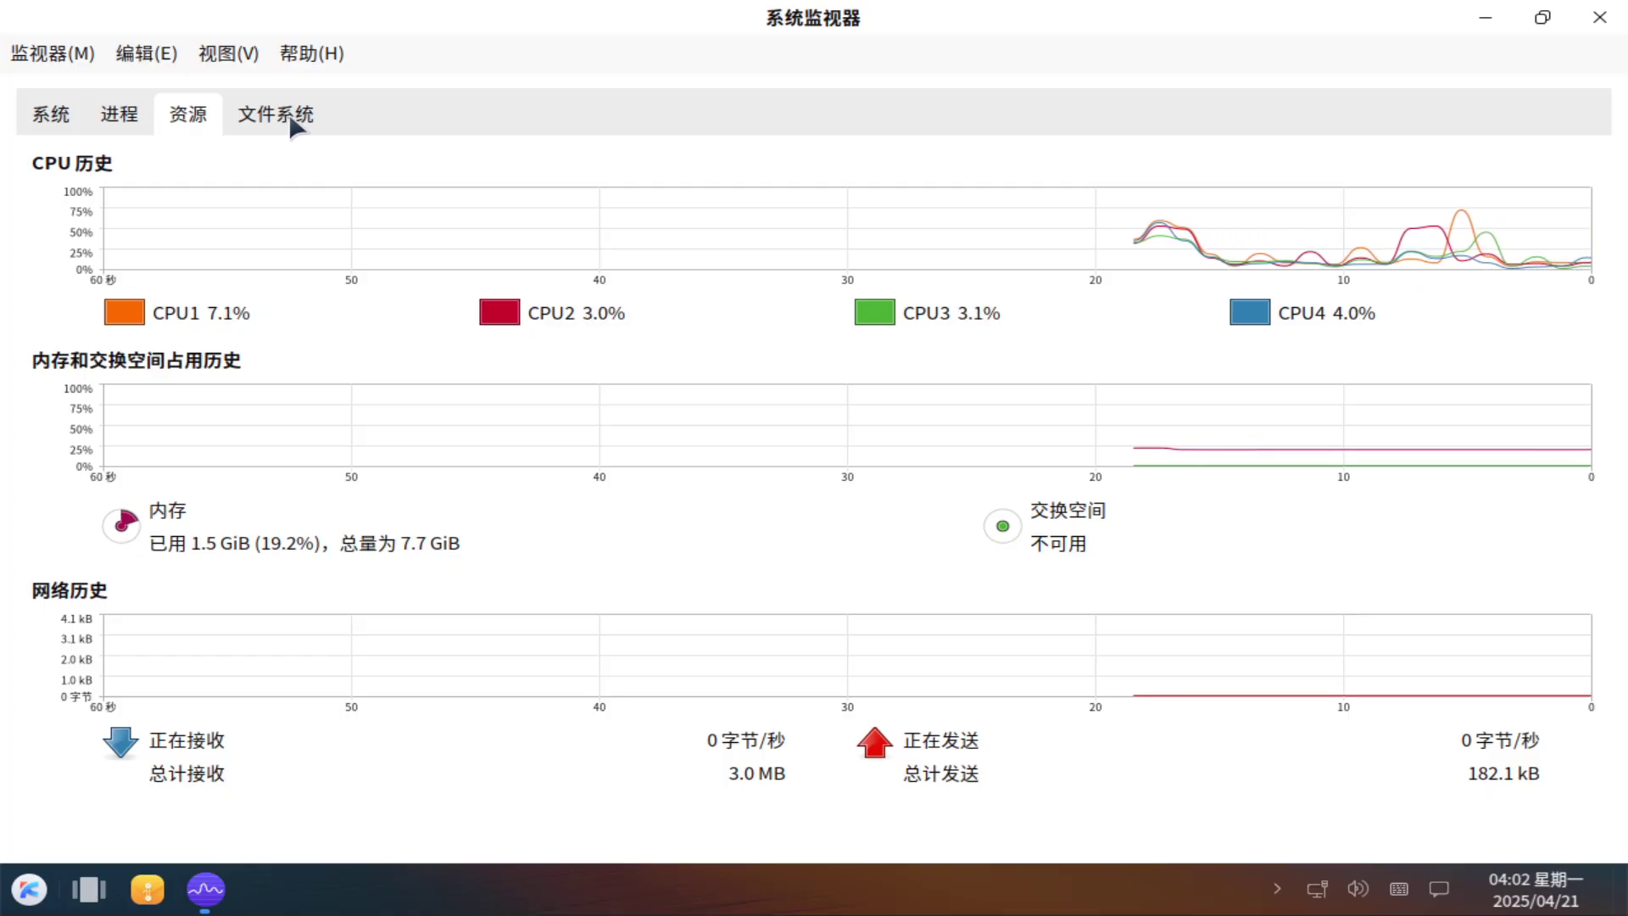
left_click(293, 119)
left_click(188, 115)
Check the About dialog showing version 1.26.3, then close System Monitor.
left_click(312, 53)
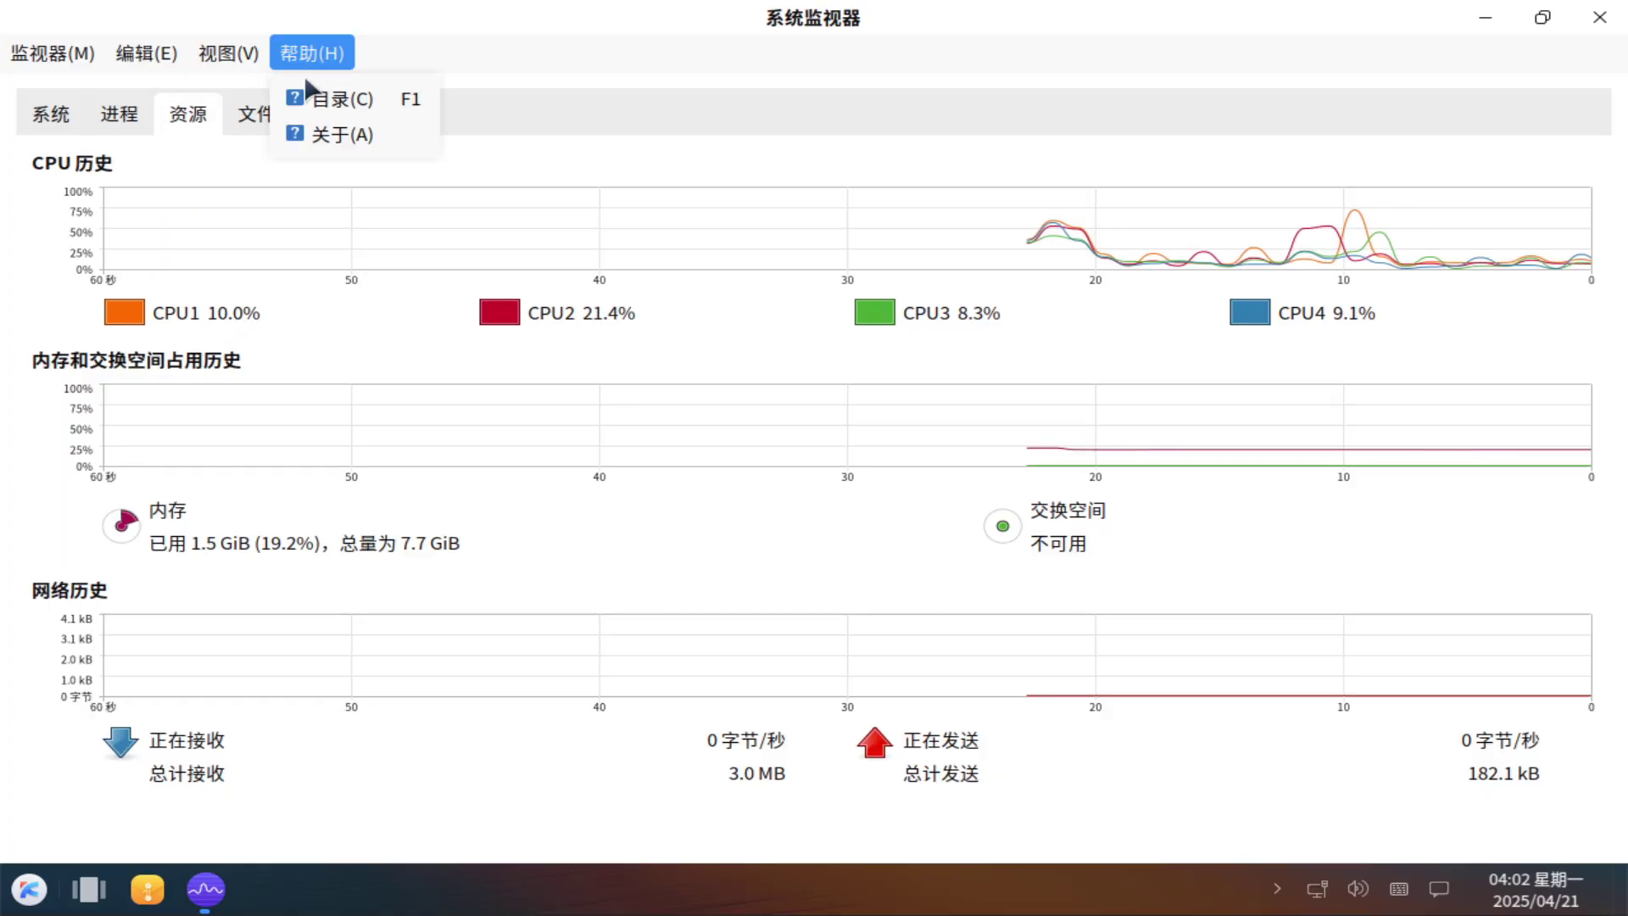
left_click(335, 134)
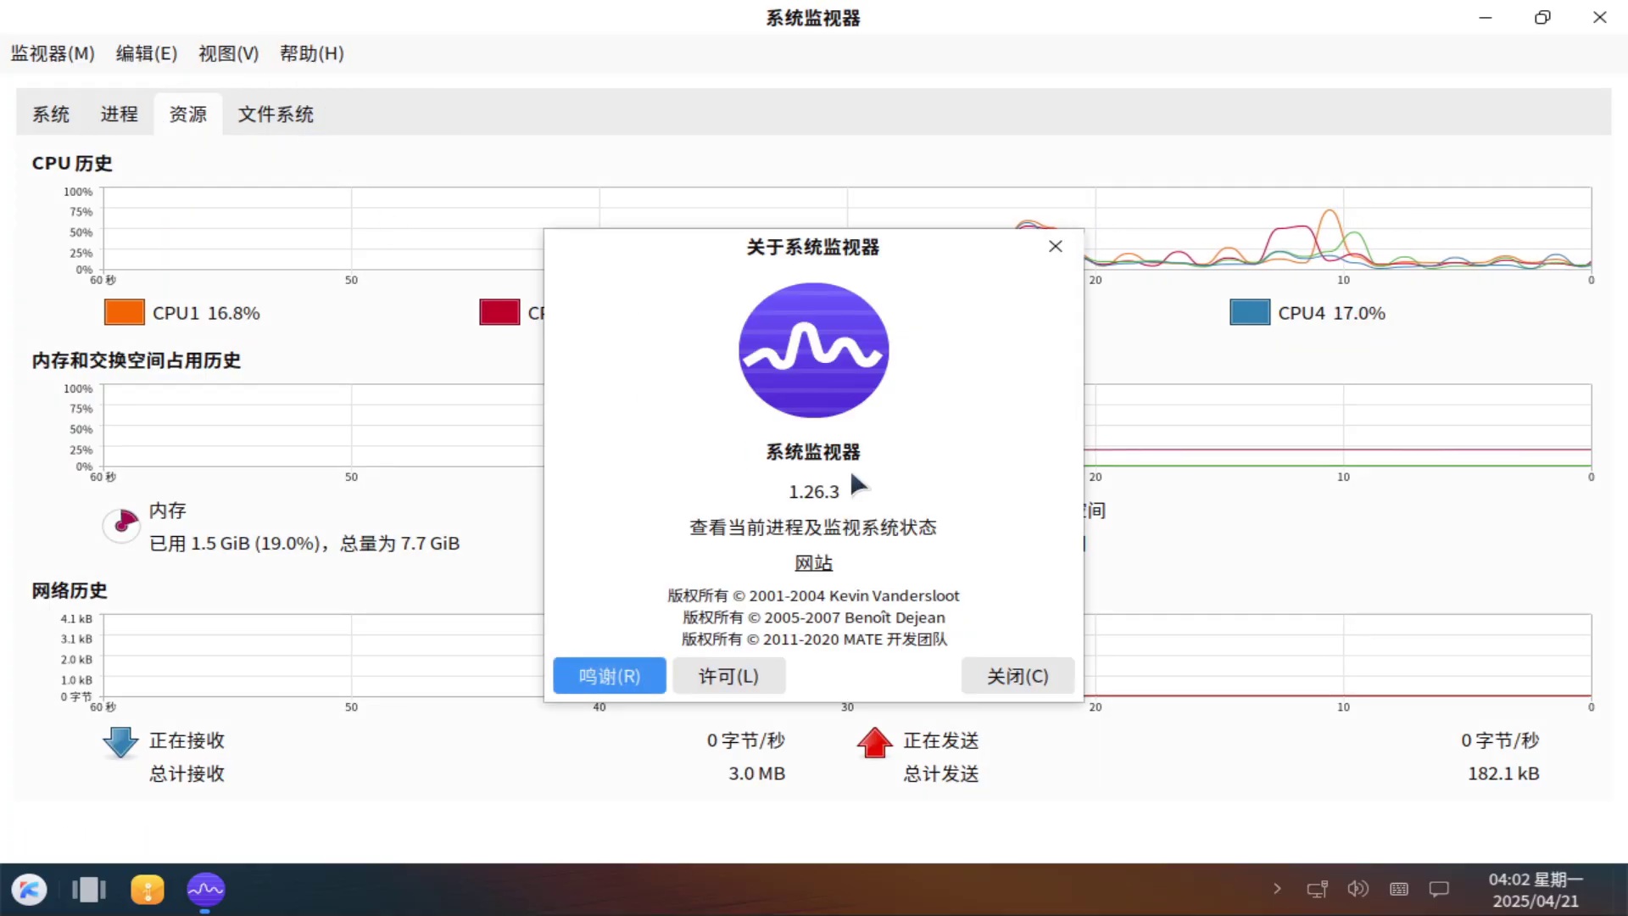
left_click(1021, 674)
left_click(1596, 25)
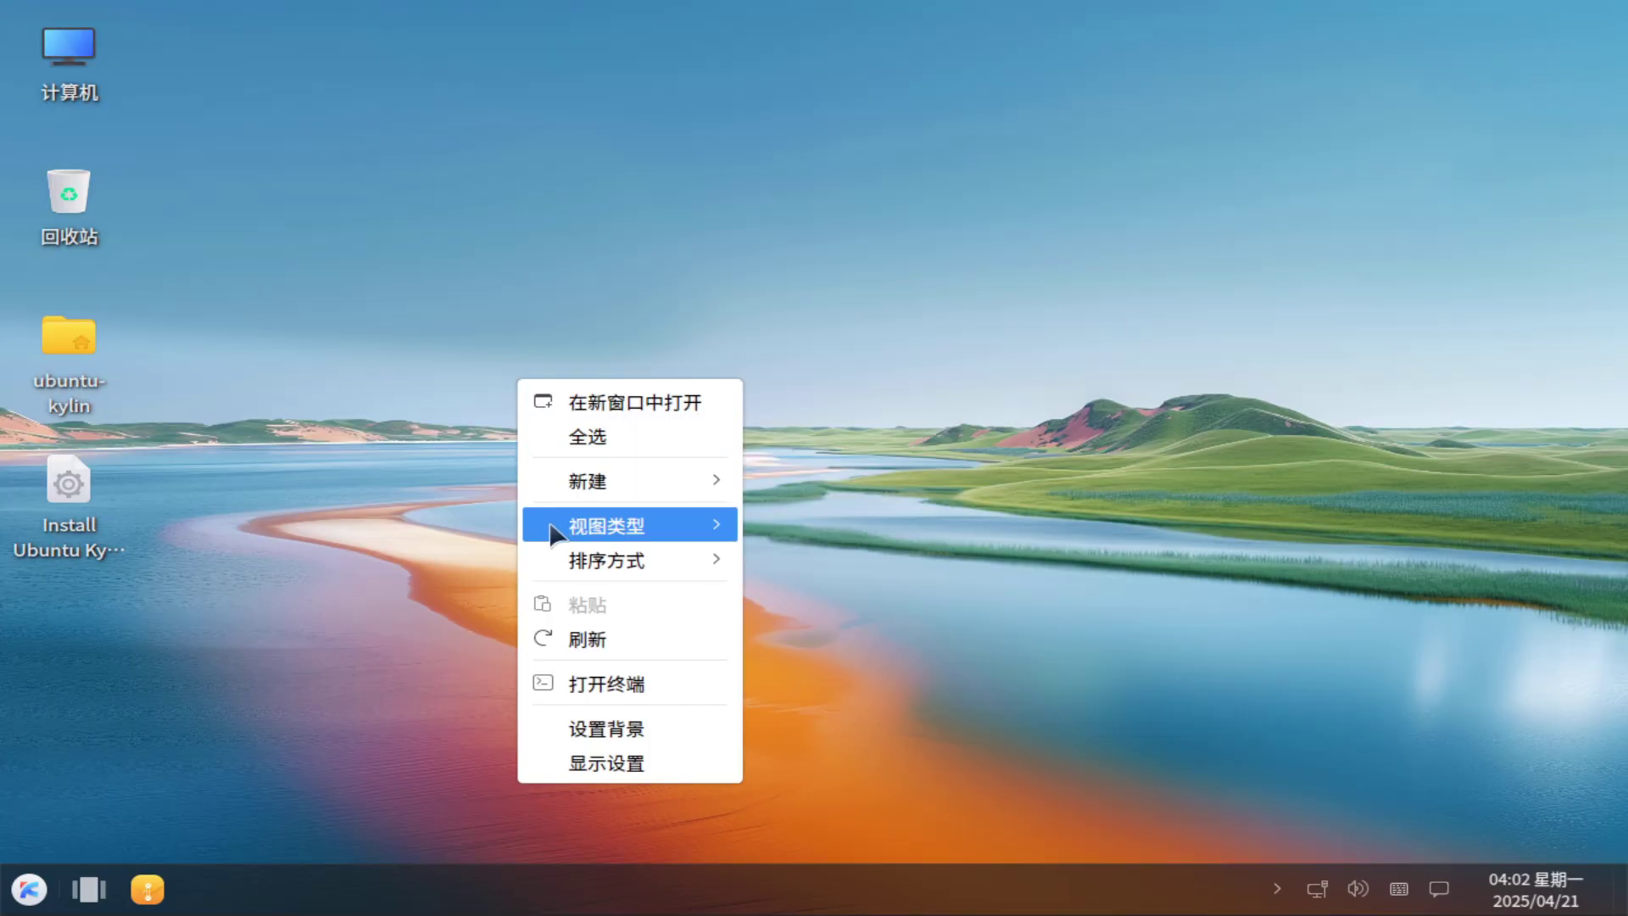